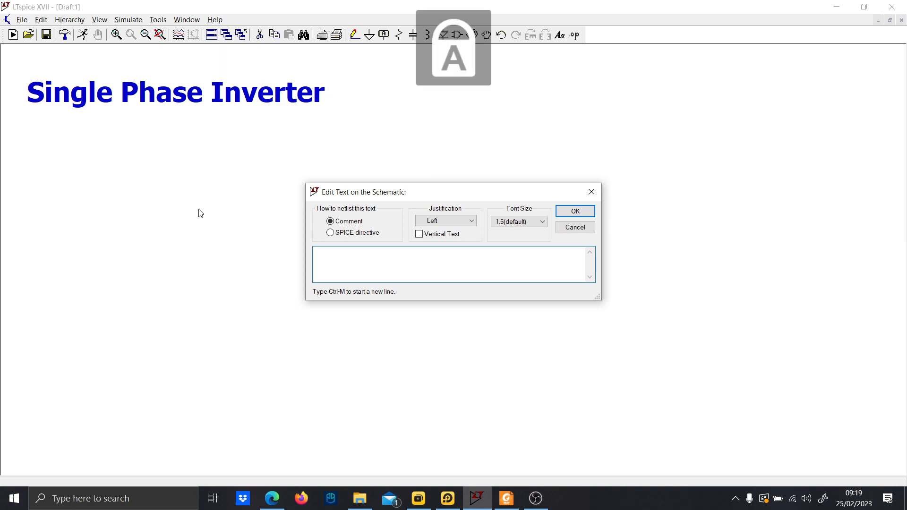
# Add the comment text "DC-AC Converter" and place it beside the Single Phase Inverter title.
pyautogui.write('DC-AC')
pyautogui.press('capslock')
pyautogui.write('Co')
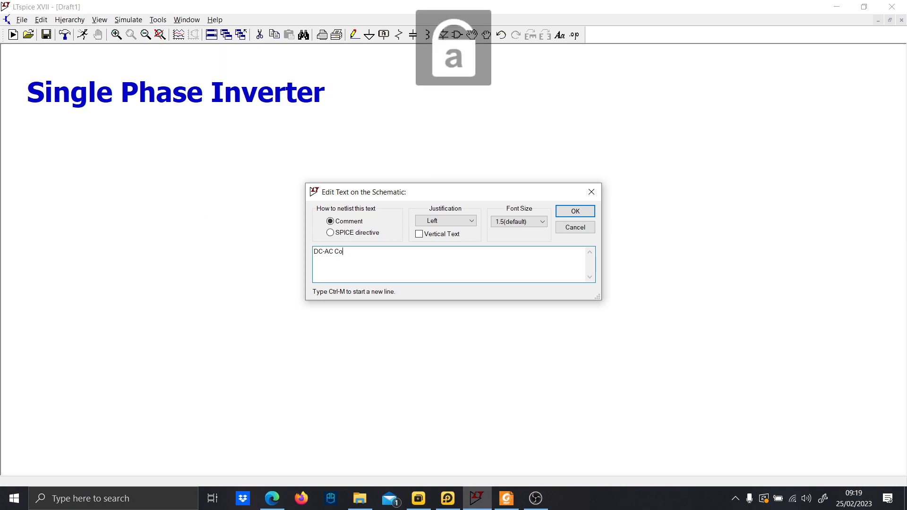
pyautogui.write('nverter')
pyautogui.press('Return')
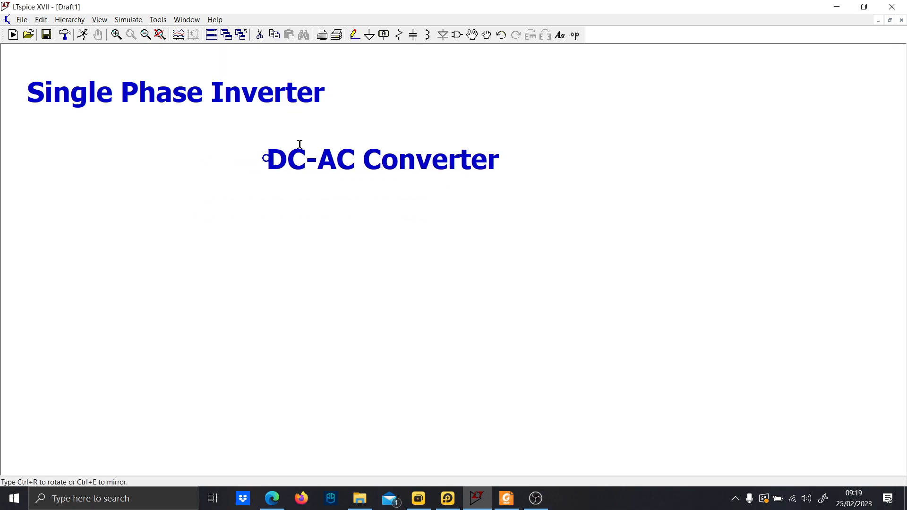
pyautogui.click(386, 92)
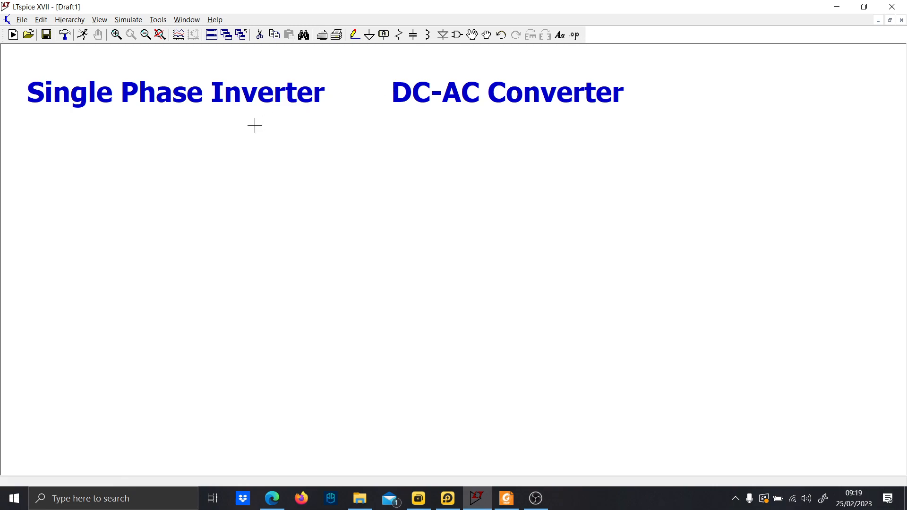
# Switch to Paint by searching for it from the Windows taskbar.
pyautogui.click(72, 508)
pyautogui.write('paint')
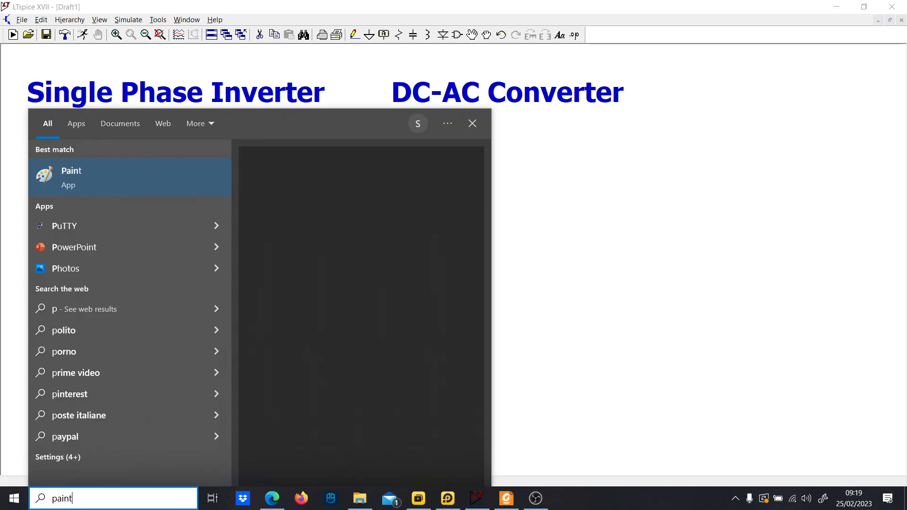
pyautogui.press('Return')
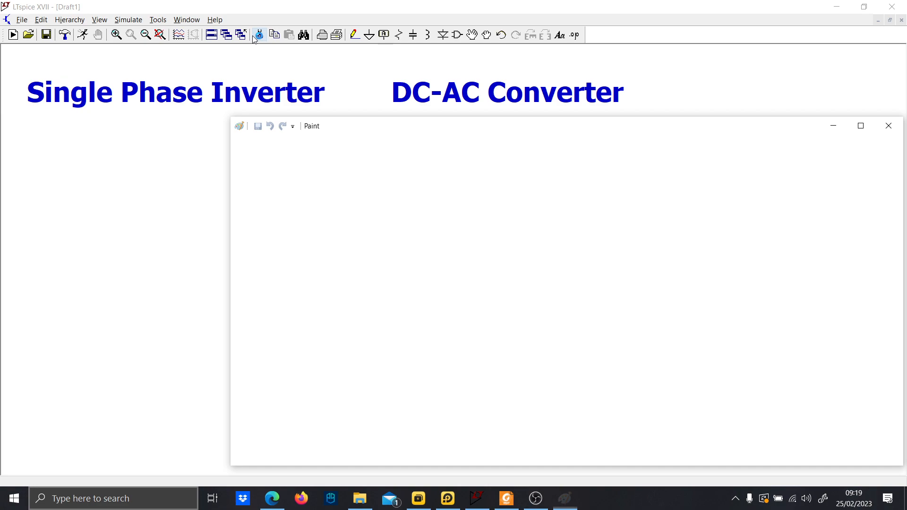
# Draw a converter block rectangle about 212 × 291 px with input lines and a DC label.
pyautogui.click(474, 157)
pyautogui.moveTo(384, 262); pyautogui.dragTo(484, 399)
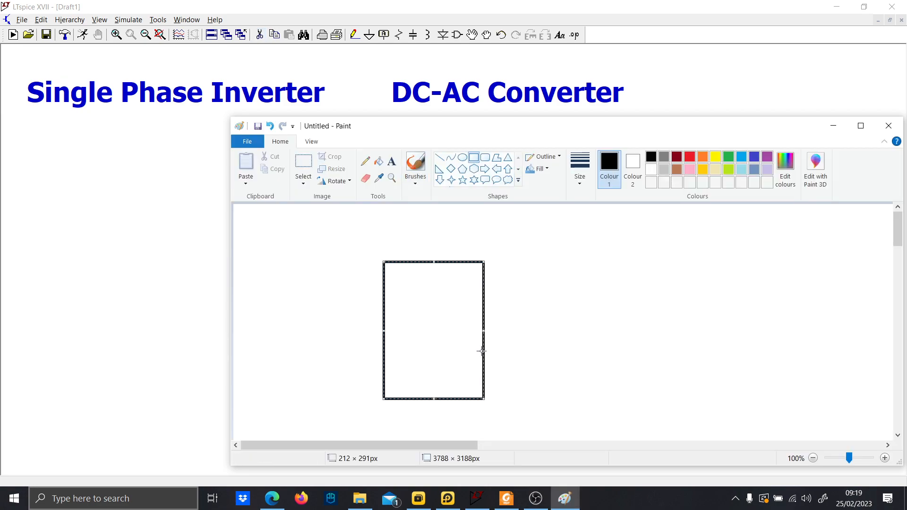
pyautogui.click(416, 163)
pyautogui.moveTo(307, 305); pyautogui.dragTo(379, 311)
pyautogui.moveTo(389, 382)
pyautogui.mouseDown()
pyautogui.moveTo(317, 377)
pyautogui.moveTo(320, 311)
pyautogui.moveTo(326, 322)
pyautogui.mouseUp()
pyautogui.moveTo(273, 348); pyautogui.dragTo(306, 345)
pyautogui.moveTo(482, 309); pyautogui.dragTo(617, 317)
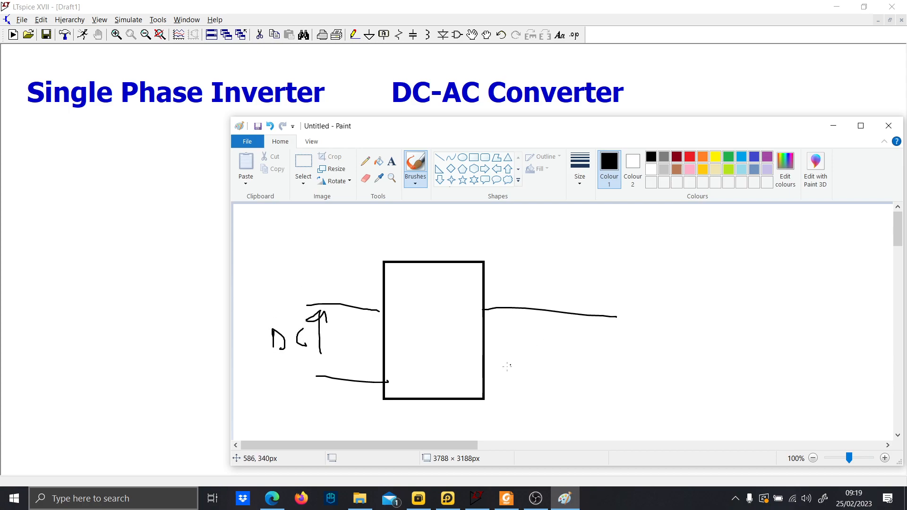
# Draw output lines labelled AC with a sine symbol, and write "Four" above the block.
pyautogui.moveTo(480, 378); pyautogui.dragTo(589, 381)
pyautogui.moveTo(523, 350); pyautogui.dragTo(561, 336)
pyautogui.moveTo(543, 304)
pyautogui.mouseDown()
pyautogui.moveTo(556, 287)
pyautogui.moveTo(563, 303)
pyautogui.mouseUp()
pyautogui.moveTo(548, 297); pyautogui.dragTo(574, 304)
pyautogui.moveTo(448, 444); pyautogui.dragTo(473, 444)
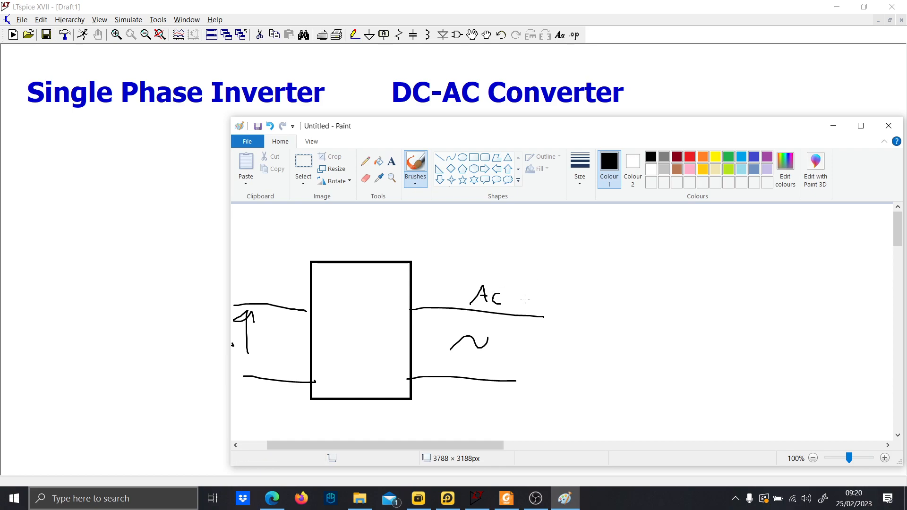
pyautogui.click(537, 270)
pyautogui.moveTo(560, 250)
pyautogui.mouseDown()
pyautogui.moveTo(561, 264)
pyautogui.moveTo(573, 244)
pyautogui.mouseUp()
pyautogui.moveTo(563, 252)
pyautogui.mouseDown()
pyautogui.moveTo(604, 264)
pyautogui.moveTo(613, 251)
pyautogui.moveTo(616, 263)
pyautogui.mouseUp()
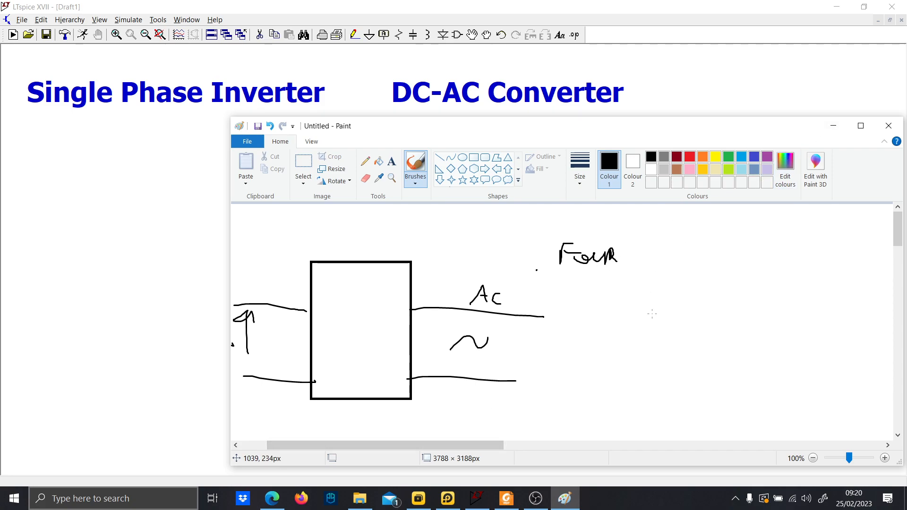
# Zoom out to 50% and draw a pair of waveform axes below the block diagram.
pyautogui.scroll(-3, 634, 300)
pyautogui.scroll(3, 486, 437)
pyautogui.moveTo(497, 450); pyautogui.dragTo(454, 447)
pyautogui.scroll(-9, 477, 399)
pyautogui.scroll(6, 537, 340)
pyautogui.scroll(-6, 575, 356)
pyautogui.moveTo(342, 265); pyautogui.dragTo(344, 420)
pyautogui.moveTo(282, 353)
pyautogui.mouseDown()
pyautogui.moveTo(740, 364)
pyautogui.moveTo(736, 352)
pyautogui.moveTo(730, 371)
pyautogui.mouseUp()
# Draw a red sine wave on the axes and label it Vo.
pyautogui.click(690, 157)
pyautogui.scroll(-1, 368, 330)
pyautogui.scroll(1, 362, 311)
pyautogui.moveTo(343, 352)
pyautogui.mouseDown()
pyautogui.moveTo(430, 276)
pyautogui.moveTo(645, 421)
pyautogui.moveTo(714, 357)
pyautogui.mouseUp()
pyautogui.moveTo(490, 263)
pyautogui.mouseDown()
pyautogui.moveTo(497, 282)
pyautogui.moveTo(507, 265)
pyautogui.mouseUp()
pyautogui.moveTo(519, 273); pyautogui.dragTo(519, 274)
# Draw a lagging green sine wave on the same axes and label it Io.
pyautogui.click(728, 157)
pyautogui.moveTo(364, 360)
pyautogui.mouseDown()
pyautogui.moveTo(447, 296)
pyautogui.moveTo(504, 286)
pyautogui.moveTo(621, 378)
pyautogui.moveTo(730, 433)
pyautogui.moveTo(781, 353)
pyautogui.mouseUp()
pyautogui.moveTo(582, 283)
pyautogui.mouseDown()
pyautogui.moveTo(576, 299)
pyautogui.moveTo(586, 287)
pyautogui.moveTo(600, 293)
pyautogui.mouseUp()
pyautogui.moveTo(455, 444)
pyautogui.mouseDown()
pyautogui.moveTo(507, 444)
pyautogui.moveTo(497, 444)
pyautogui.mouseUp()
pyautogui.scroll(-1, 493, 387)
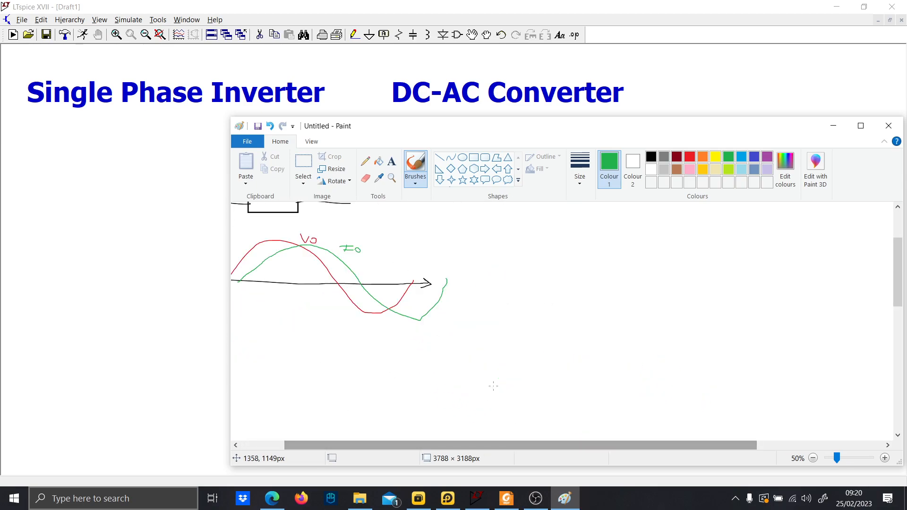
# Draw green quadrant axes with straight lines to the right of the waveforms.
pyautogui.moveTo(393, 444); pyautogui.dragTo(350, 444)
pyautogui.scroll(2, 426, 307)
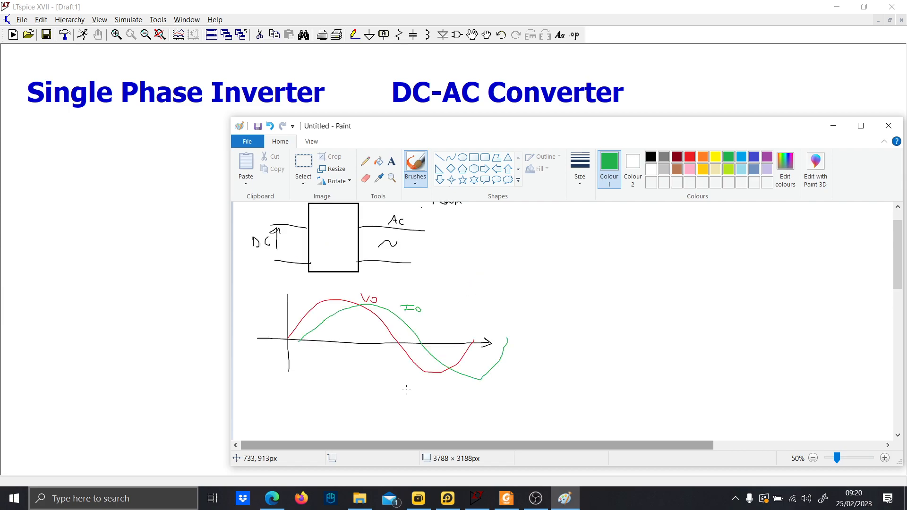
pyautogui.click(439, 157)
pyautogui.moveTo(595, 263)
pyautogui.mouseDown()
pyautogui.moveTo(587, 321)
pyautogui.moveTo(600, 397)
pyautogui.mouseUp()
pyautogui.moveTo(531, 334); pyautogui.dragTo(723, 336)
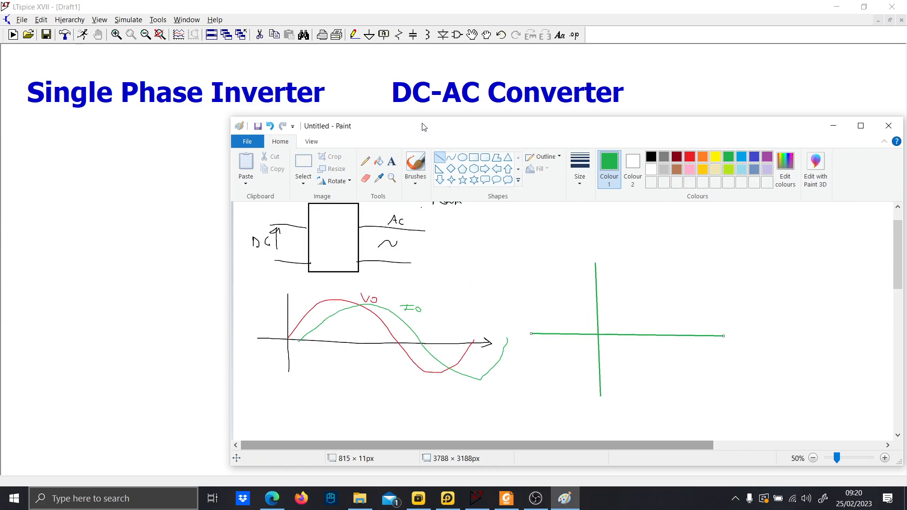
# Label the quadrant axes Io and Vo and write DC → AC in the first quadrant.
pyautogui.click(407, 164)
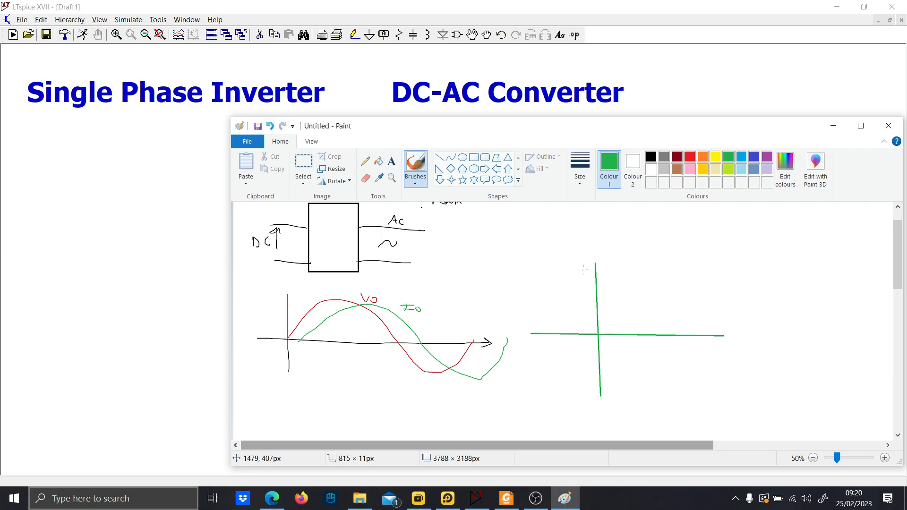
pyautogui.moveTo(587, 273)
pyautogui.mouseDown()
pyautogui.moveTo(612, 255)
pyautogui.moveTo(615, 264)
pyautogui.mouseUp()
pyautogui.moveTo(710, 325)
pyautogui.mouseDown()
pyautogui.moveTo(719, 346)
pyautogui.moveTo(741, 330)
pyautogui.moveTo(745, 342)
pyautogui.mouseUp()
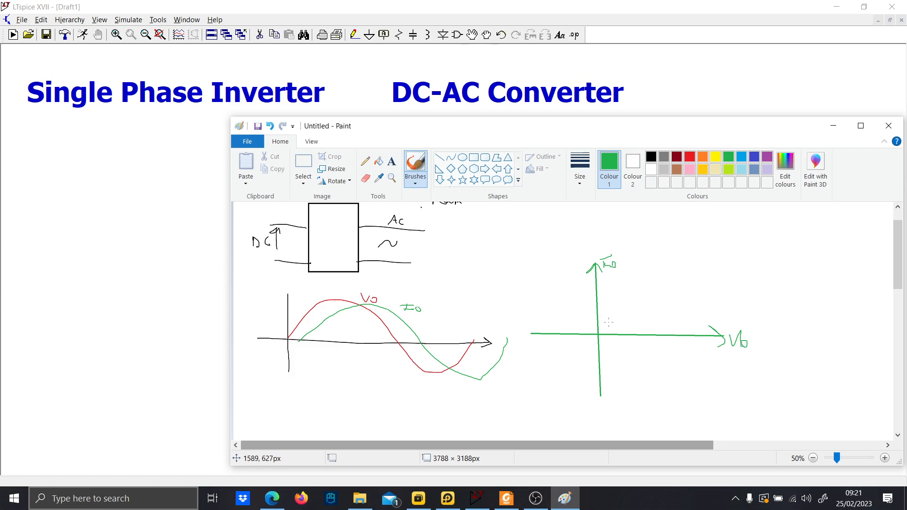
pyautogui.moveTo(618, 287)
pyautogui.mouseDown()
pyautogui.moveTo(620, 311)
pyautogui.moveTo(739, 297)
pyautogui.moveTo(732, 302)
pyautogui.moveTo(769, 308)
pyautogui.mouseUp()
pyautogui.moveTo(519, 377)
pyautogui.mouseDown()
pyautogui.moveTo(525, 360)
pyautogui.moveTo(531, 377)
pyautogui.moveTo(562, 371)
pyautogui.moveTo(534, 375)
pyautogui.moveTo(580, 381)
pyautogui.mouseUp()
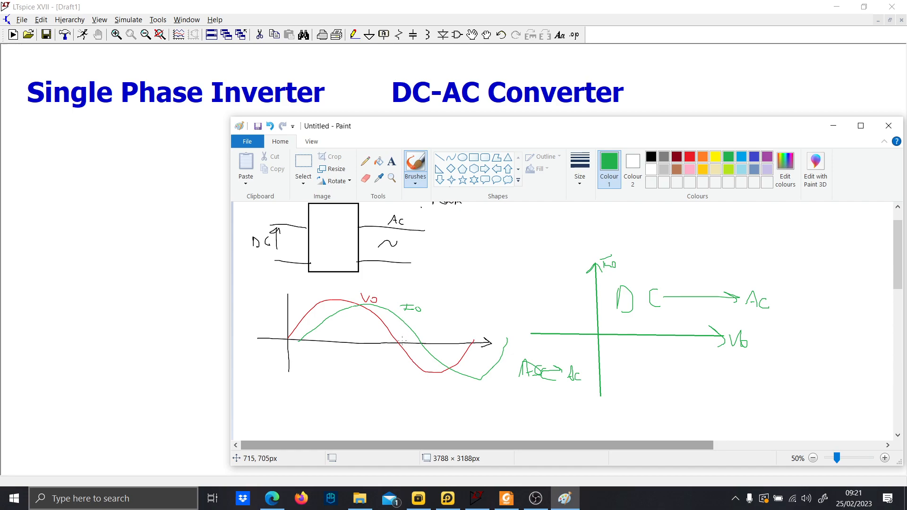
# Write AC → DC in the second and fourth quadrants of the diagram.
pyautogui.moveTo(400, 302); pyautogui.dragTo(398, 369)
pyautogui.moveTo(423, 323); pyautogui.dragTo(424, 372)
pyautogui.moveTo(523, 314)
pyautogui.mouseDown()
pyautogui.moveTo(539, 305)
pyautogui.moveTo(547, 313)
pyautogui.mouseUp()
pyautogui.moveTo(549, 309)
pyautogui.mouseDown()
pyautogui.moveTo(570, 307)
pyautogui.moveTo(577, 319)
pyautogui.mouseUp()
pyautogui.moveTo(613, 371); pyautogui.dragTo(670, 364)
pyautogui.moveTo(670, 357); pyautogui.dragTo(691, 369)
pyautogui.moveTo(692, 354); pyautogui.dragTo(708, 369)
# Add the text label "Rectifier" above the second-quadrant note.
pyautogui.click(392, 161)
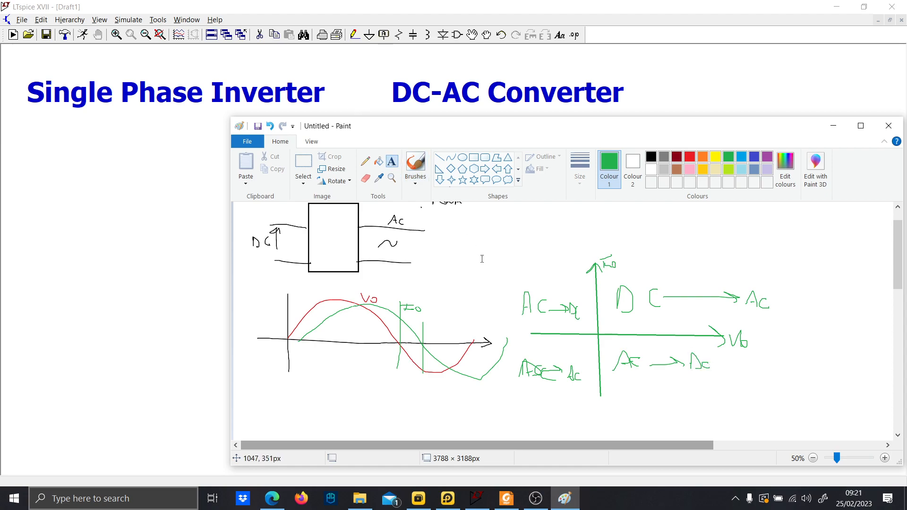
pyautogui.moveTo(516, 262); pyautogui.dragTo(632, 286)
pyautogui.press('capslock')
pyautogui.write('R')
pyautogui.press('capslock')
pyautogui.write('e')
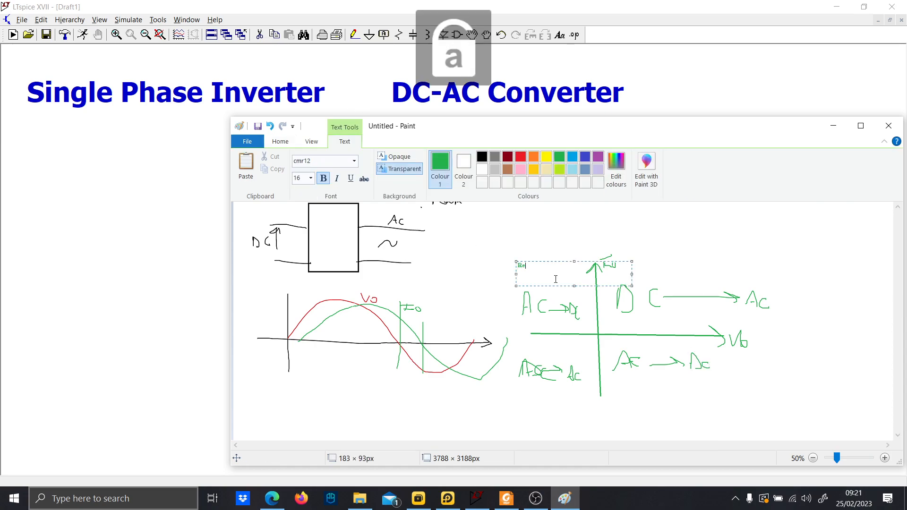
pyautogui.write('ctifier')
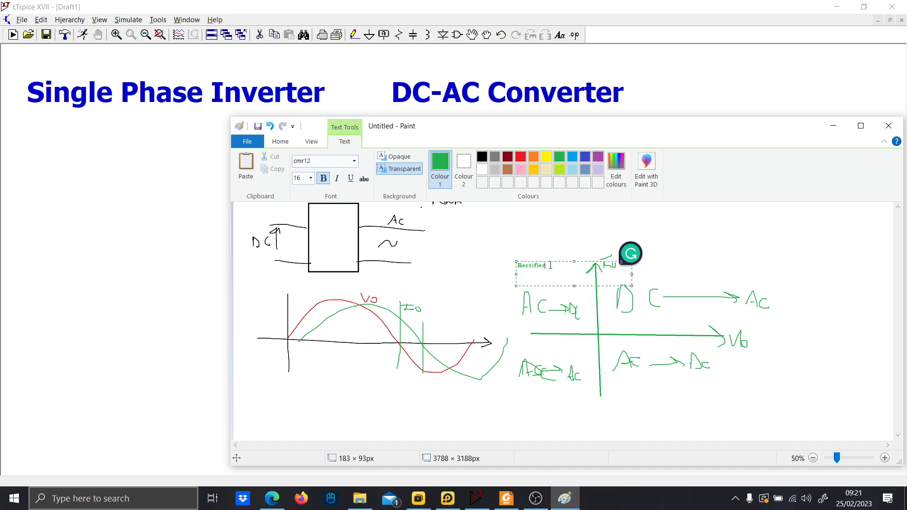
pyautogui.moveTo(551, 262); pyautogui.dragTo(567, 280)
pyautogui.click(551, 257)
# Add the text label "Inverter" above the first-quadrant note.
pyautogui.moveTo(641, 278); pyautogui.dragTo(755, 292)
pyautogui.press('capslock')
pyautogui.write('I')
pyautogui.press('capslock')
pyautogui.write('nverter')
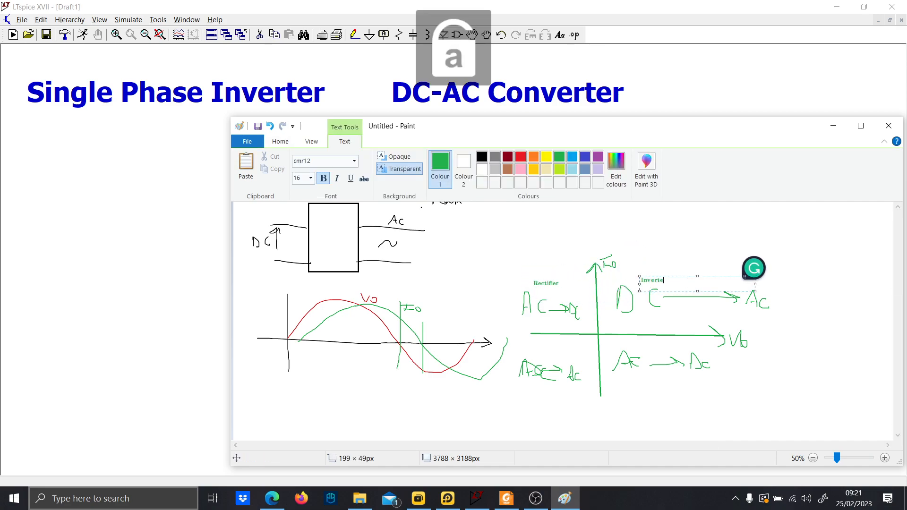
pyautogui.click(677, 248)
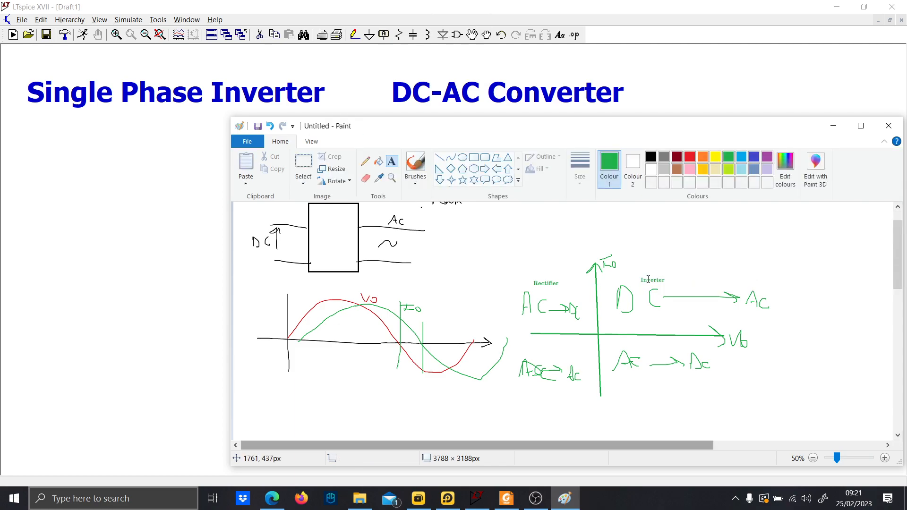
# Circle the first-quadrant and third-quadrant notes with a black brush.
pyautogui.click(412, 171)
pyautogui.click(651, 157)
pyautogui.moveTo(659, 258)
pyautogui.mouseDown()
pyautogui.moveTo(661, 317)
pyautogui.moveTo(605, 269)
pyautogui.mouseUp()
pyautogui.moveTo(562, 341)
pyautogui.mouseDown()
pyautogui.moveTo(515, 353)
pyautogui.moveTo(570, 328)
pyautogui.moveTo(550, 327)
pyautogui.mouseUp()
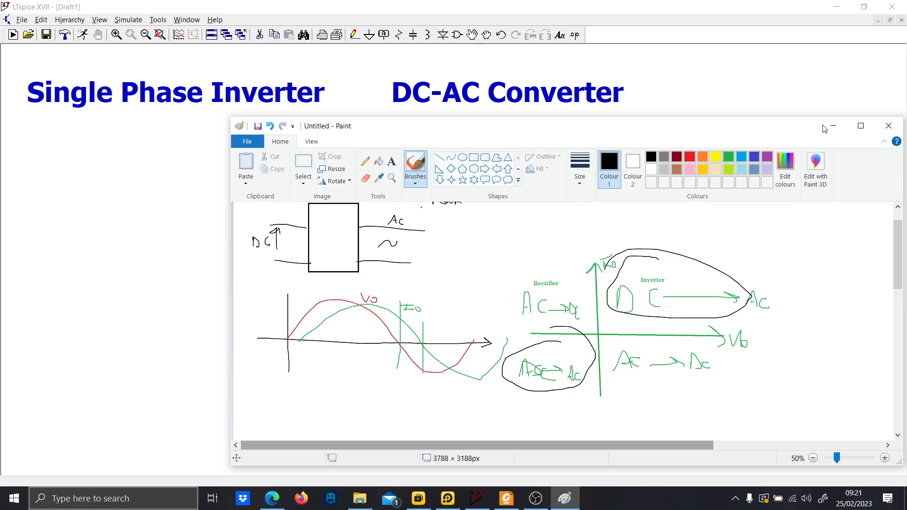
# Sketch new axes below with a triangle carrier wave and a sine reference wave.
pyautogui.scroll(-5, 377, 209)
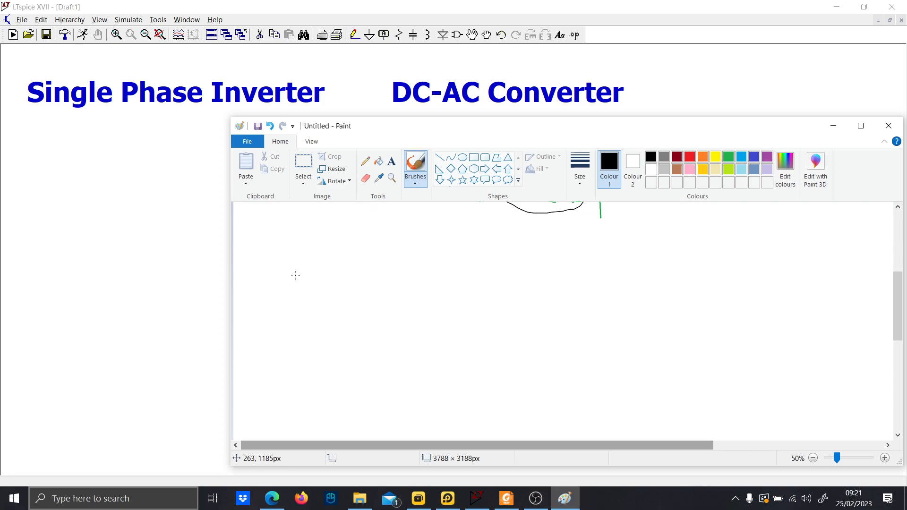
pyautogui.moveTo(274, 242); pyautogui.dragTo(270, 357)
pyautogui.moveTo(254, 305)
pyautogui.mouseDown()
pyautogui.moveTo(572, 309)
pyautogui.moveTo(548, 319)
pyautogui.mouseUp()
pyautogui.moveTo(276, 308)
pyautogui.mouseDown()
pyautogui.moveTo(330, 263)
pyautogui.moveTo(448, 326)
pyautogui.moveTo(544, 329)
pyautogui.mouseUp()
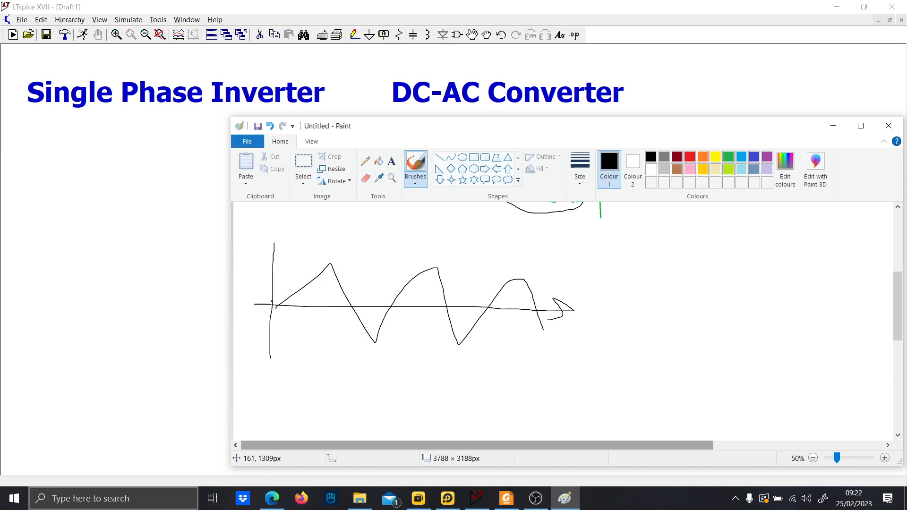
pyautogui.moveTo(276, 307)
pyautogui.mouseDown()
pyautogui.moveTo(544, 329)
pyautogui.moveTo(631, 289)
pyautogui.mouseUp()
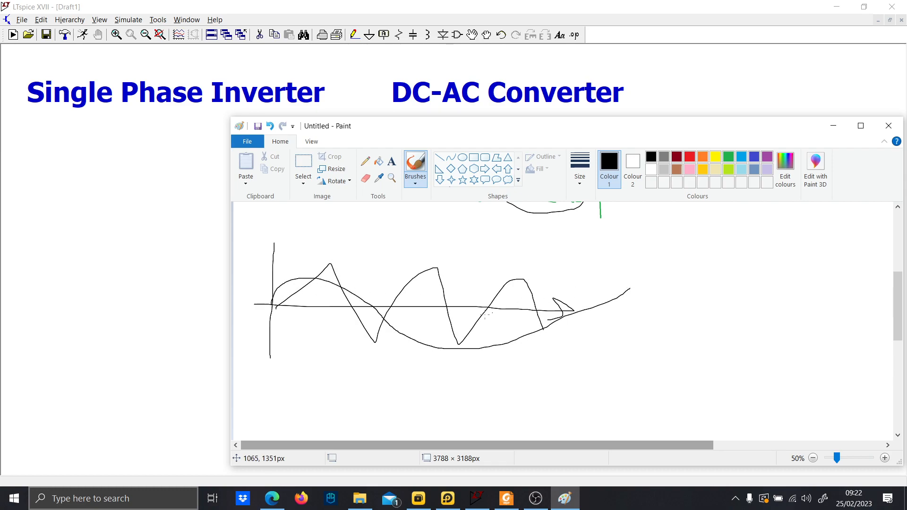
# Draw the resulting square pulse train below, with an arrow pointing to it.
pyautogui.scroll(-2, 340, 366)
pyautogui.moveTo(266, 391)
pyautogui.mouseDown()
pyautogui.moveTo(320, 378)
pyautogui.moveTo(334, 347)
pyautogui.moveTo(366, 383)
pyautogui.moveTo(415, 344)
pyautogui.moveTo(446, 337)
pyautogui.moveTo(481, 380)
pyautogui.moveTo(529, 378)
pyautogui.mouseUp()
pyautogui.moveTo(398, 288)
pyautogui.mouseDown()
pyautogui.moveTo(385, 324)
pyautogui.moveTo(376, 321)
pyautogui.moveTo(387, 320)
pyautogui.mouseUp()
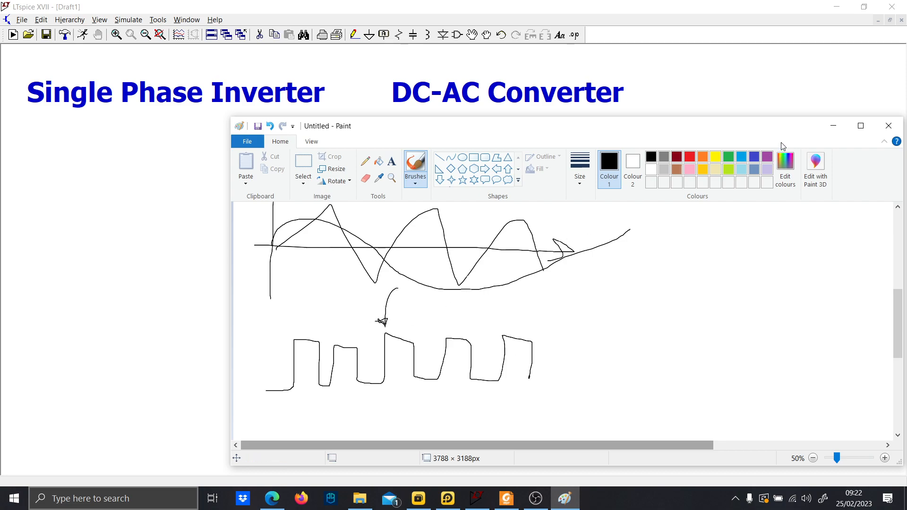
# Add SPICE directives .param f1=50, .param Fs=1k and .param af=0.8 under the title.
pyautogui.click(833, 125)
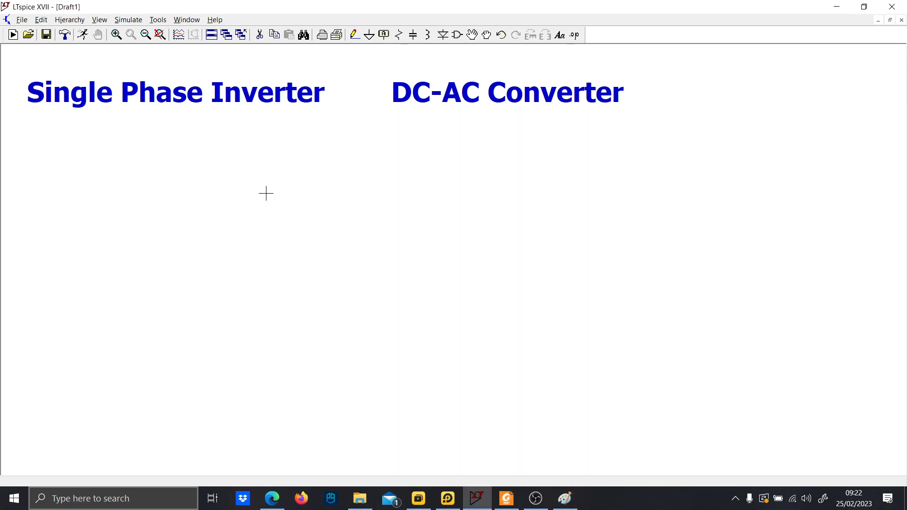
pyautogui.press('t')
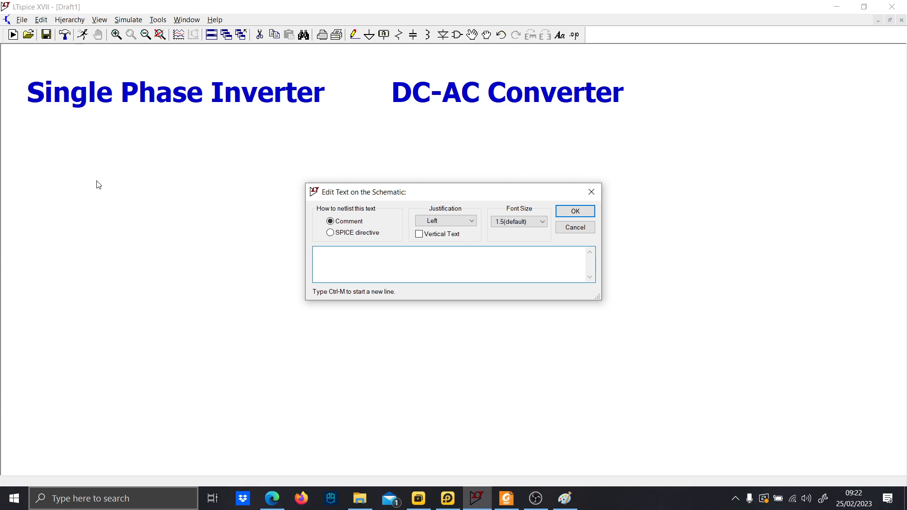
pyautogui.write('1')
pyautogui.press('capslock')
pyautogui.write('A')
pyautogui.press('capslock')
pyautogui.write('Modulation')
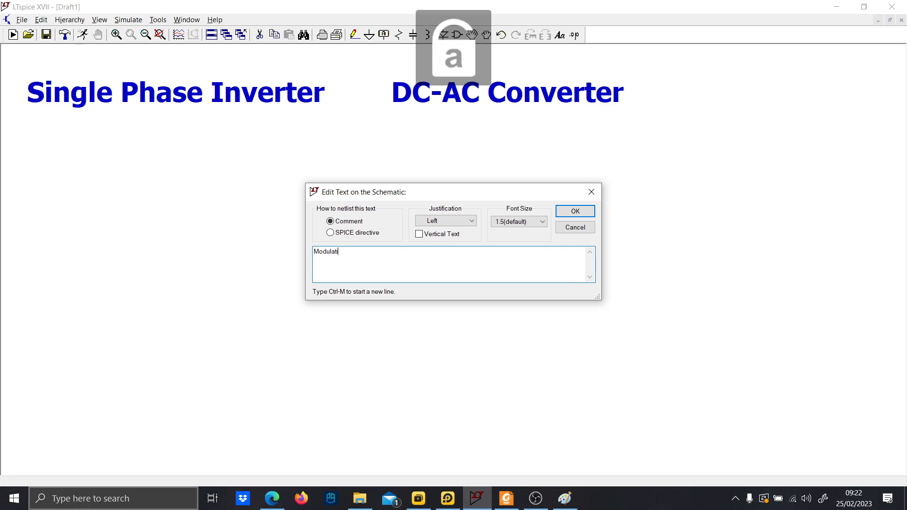
pyautogui.press('BackSpace')
pyautogui.press('BackSpace')
pyautogui.press('BackSpace')
pyautogui.press('BackSpace')
pyautogui.press('BackSpace')
pyautogui.press('BackSpace')
pyautogui.press('BackSpace')
pyautogui.press('BackSpace')
pyautogui.press('BackSpace')
pyautogui.press('BackSpace')
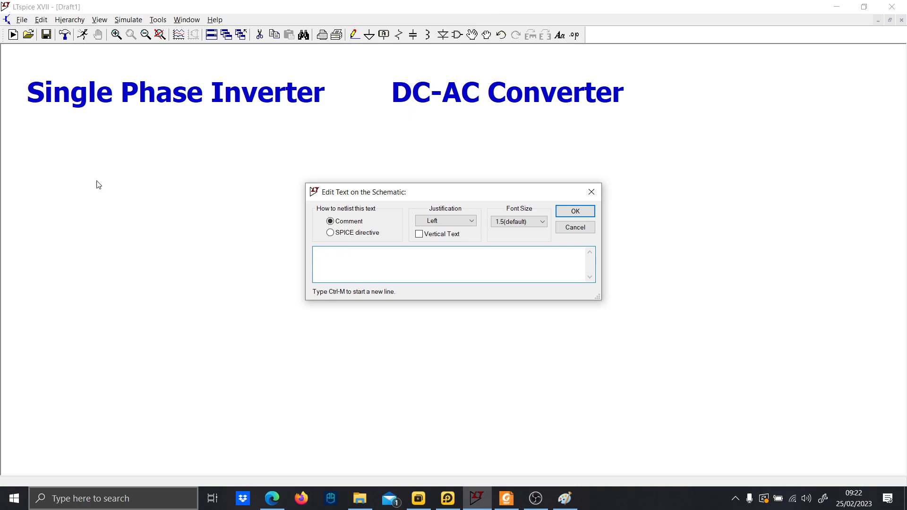
pyautogui.click(360, 233)
pyautogui.write('.param f1=50')
pyautogui.hotkey('ctrl', 'm')
pyautogui.write('.param')
pyautogui.press('capslock')
pyautogui.write('F')
pyautogui.press('capslock')
pyautogui.write('s=1k')
pyautogui.write('am a')
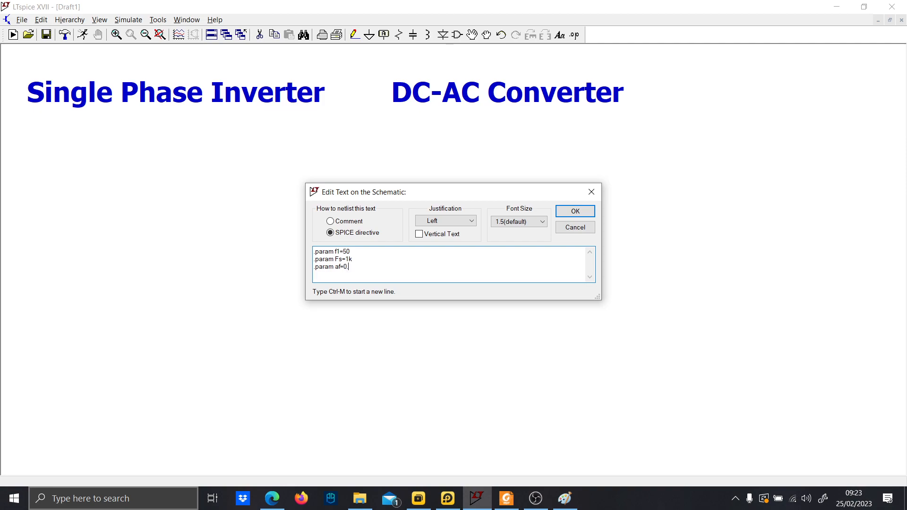
pyautogui.press('Return')
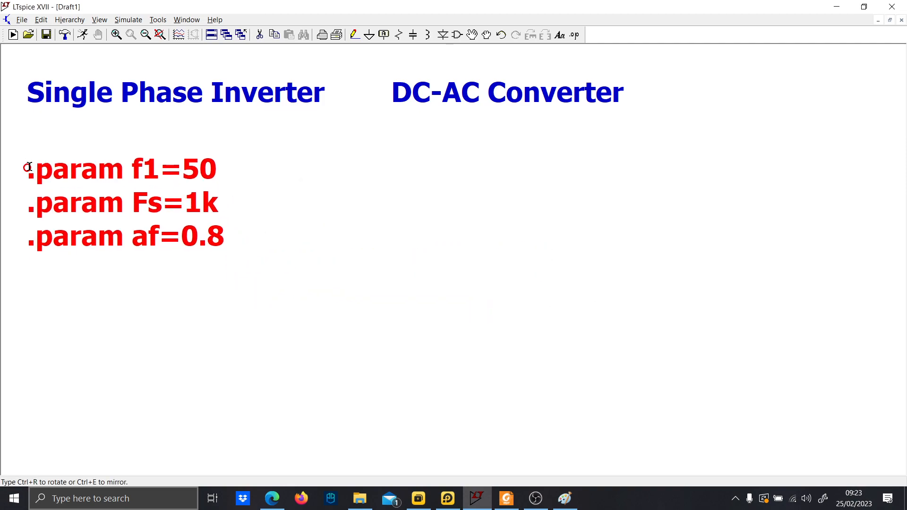
pyautogui.click(41, 160)
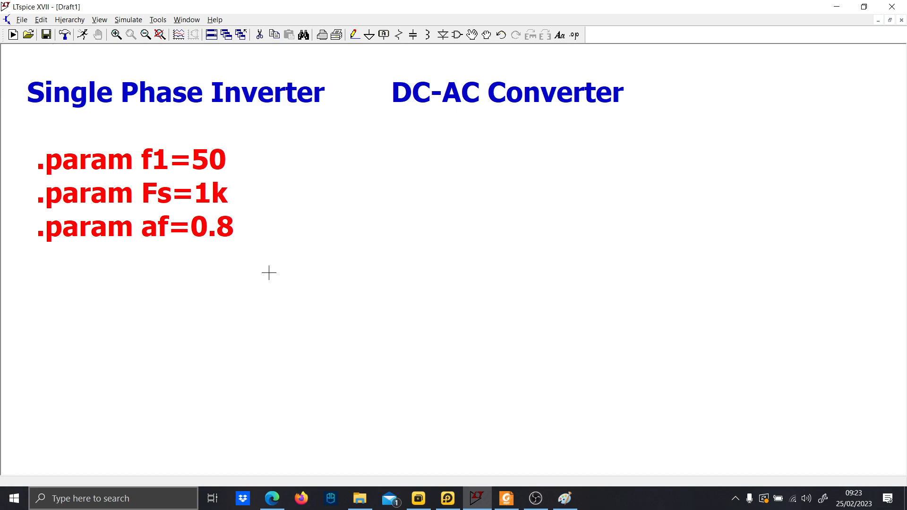
# Place a voltage source and wire a ground symbol below it.
pyautogui.press('v')
pyautogui.click(362, 273)
pyautogui.press('Escape')
pyautogui.press('F3')
pyautogui.click(362, 322)
pyautogui.click(362, 361)
pyautogui.press('g')
pyautogui.click(362, 360)
pyautogui.press('Escape')
# Rename the voltage source to Tri.
pyautogui.rightClick(399, 232)
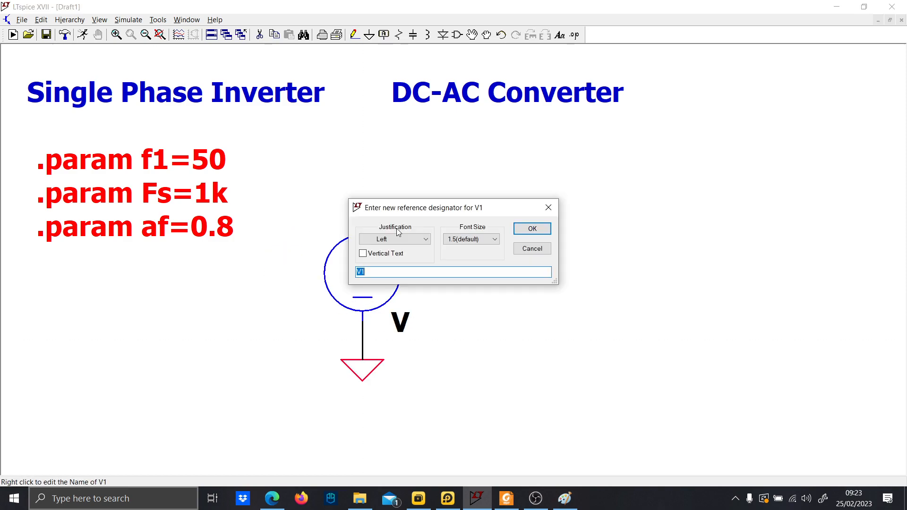
pyautogui.press('BackSpace')
pyautogui.write('T')
pyautogui.press('capslock')
pyautogui.write('ngle')
pyautogui.press('BackSpace')
pyautogui.press('BackSpace')
pyautogui.press('BackSpace')
pyautogui.press('BackSpace')
pyautogui.write('i')
pyautogui.press('Return')
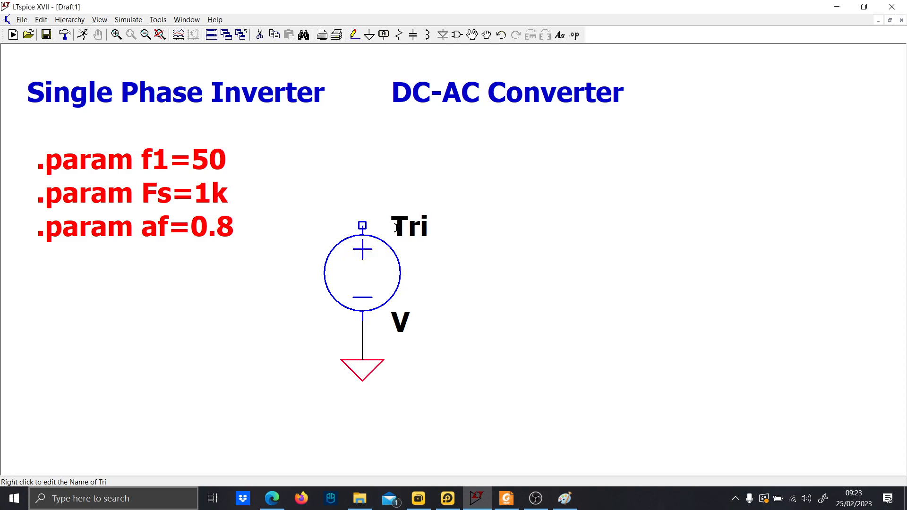
# Draw a wire up from the voltage source's positive terminal and attach a rotated net label named Tri.
pyautogui.rightClick(398, 315)
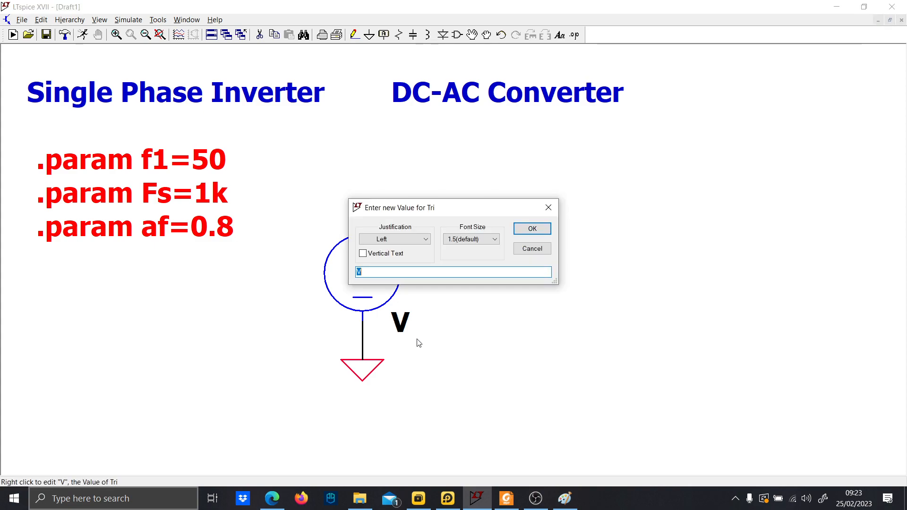
pyautogui.press('Escape')
pyautogui.press('F3')
pyautogui.click(363, 226)
pyautogui.click(362, 188)
pyautogui.press('F4')
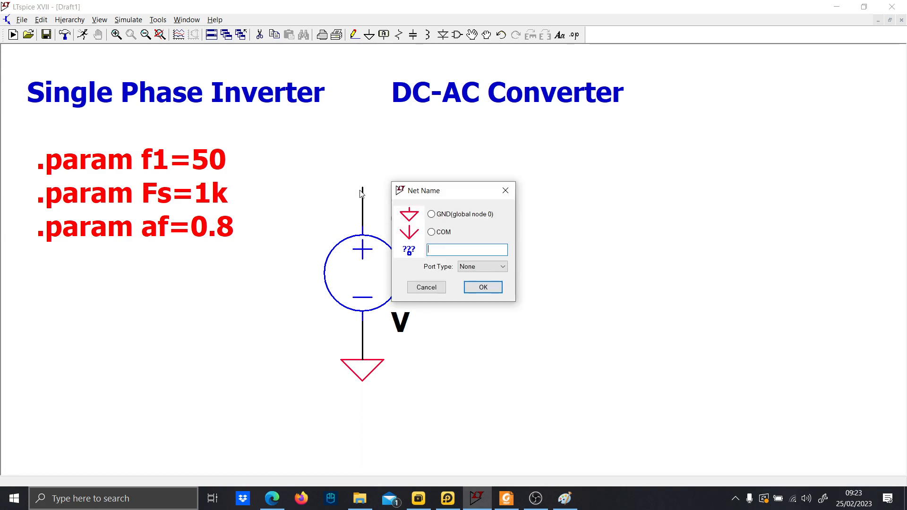
pyautogui.press('capslock')
pyautogui.press('capslock')
pyautogui.write('Tri')
pyautogui.press('Return')
pyautogui.hotkey('ctrl', 'r')
pyautogui.click(362, 188)
# Set the Tri source to PULSE with Vinitial 0, Von 1 and rise time {1/(2*Fs)}.
pyautogui.rightClick(391, 288)
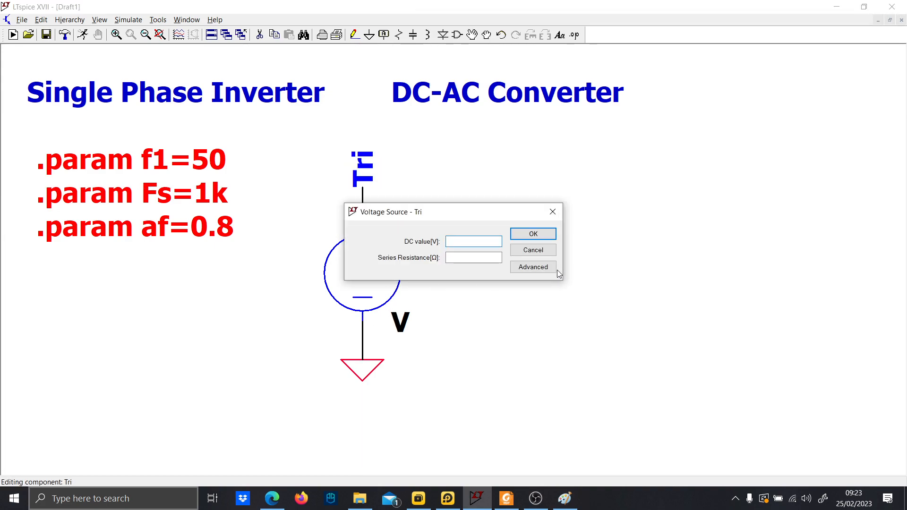
pyautogui.click(548, 268)
pyautogui.click(283, 151)
pyautogui.click(425, 256)
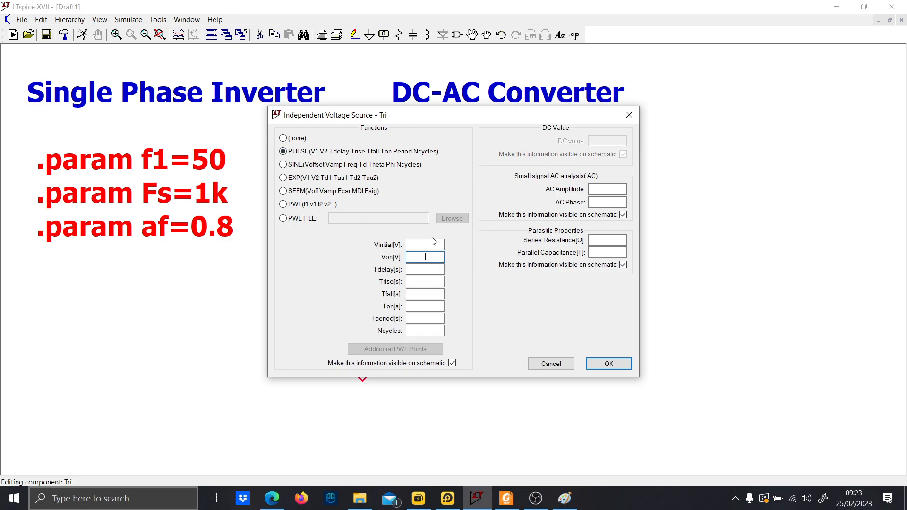
pyautogui.click(434, 244)
pyautogui.write('0')
pyautogui.press('Tab')
pyautogui.write('1')
pyautogui.press('Tab')
pyautogui.write('{1/2*')
pyautogui.press('capslock')
pyautogui.press('capslock')
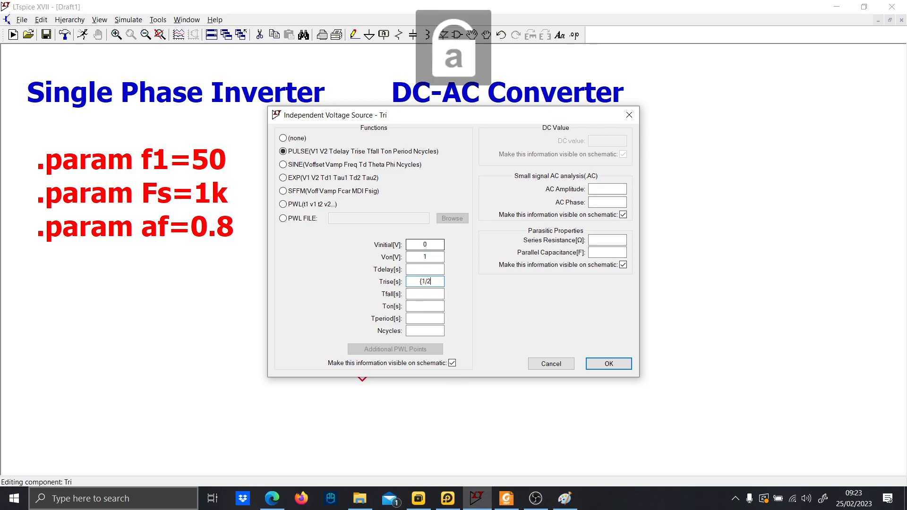
pyautogui.write('Fs')
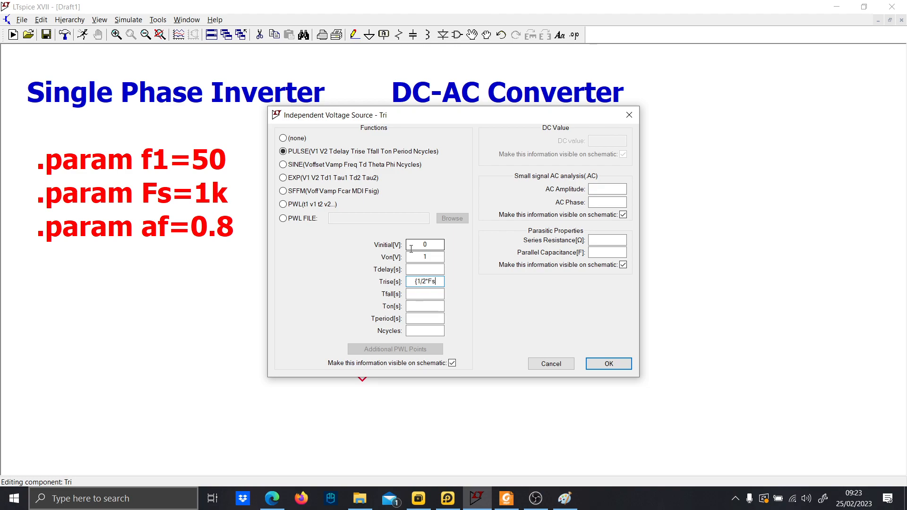
pyautogui.write(')')
pyautogui.click(424, 278)
pyautogui.write('(')
pyautogui.click(443, 281)
pyautogui.write('}')
# Copy the rise time into the fall time, set Ton to 1n and Tperiod to {1/(Fs)}, and confirm.
pyautogui.moveTo(440, 282); pyautogui.dragTo(385, 287)
pyautogui.hotkey('ctrl', 'c')
pyautogui.click(428, 294)
pyautogui.hotkey('ctrl', 'v')
pyautogui.click(430, 309)
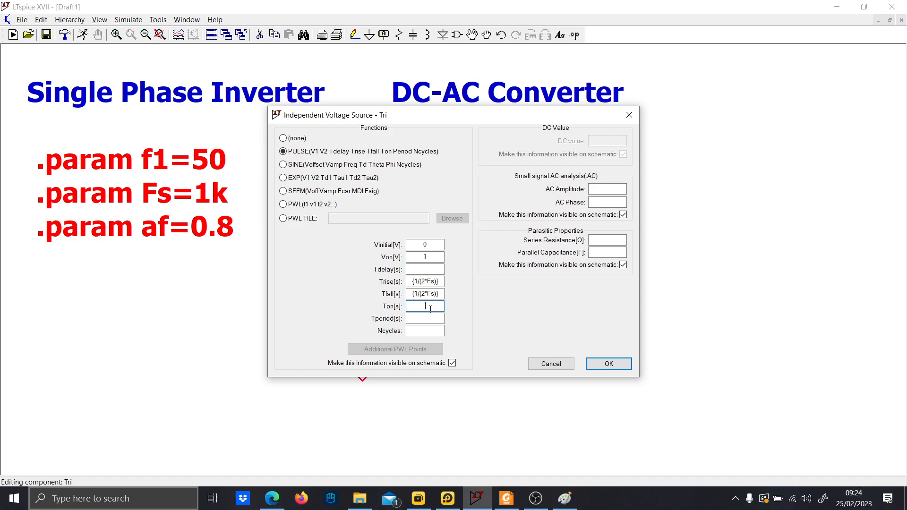
pyautogui.write('1n')
pyautogui.click(434, 318)
pyautogui.hotkey('ctrl', 'v')
pyautogui.click(428, 318)
pyautogui.press('BackSpace')
pyautogui.press('BackSpace')
pyautogui.press('Return')
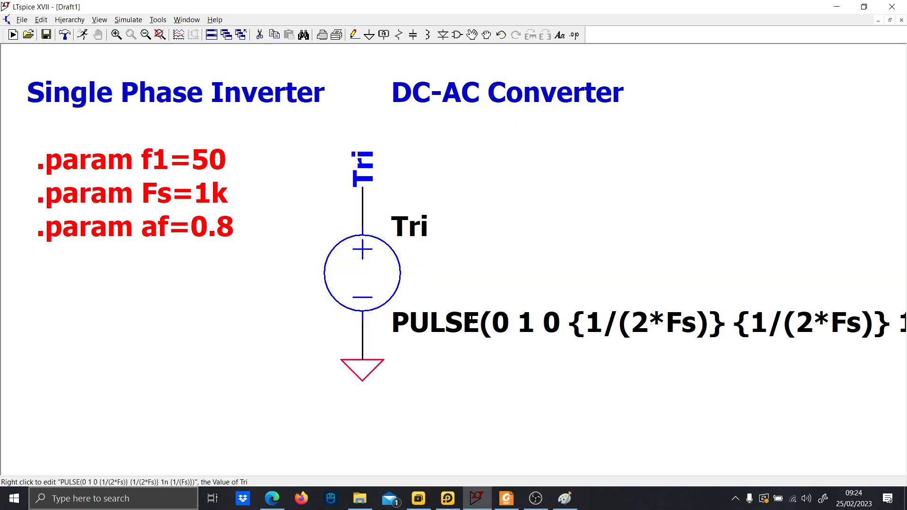
# Move the Tri source's PULSE value text below its ground symbol.
pyautogui.scroll(-4, 478, 358)
pyautogui.moveTo(338, 331); pyautogui.dragTo(323, 315)
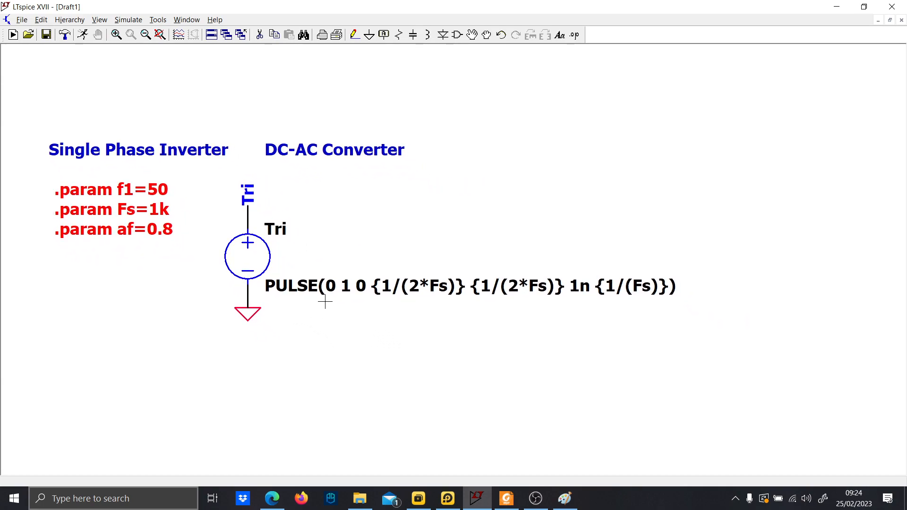
pyautogui.click(565, 498)
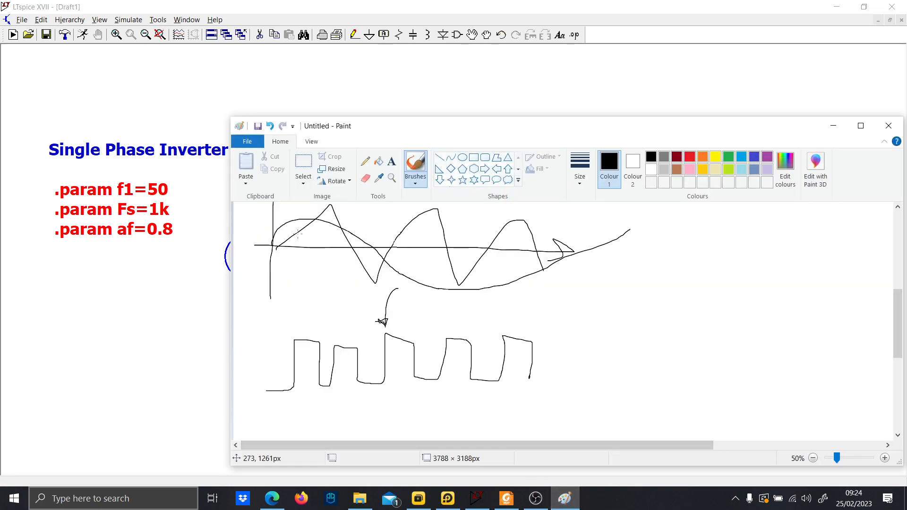
pyautogui.click(220, 325)
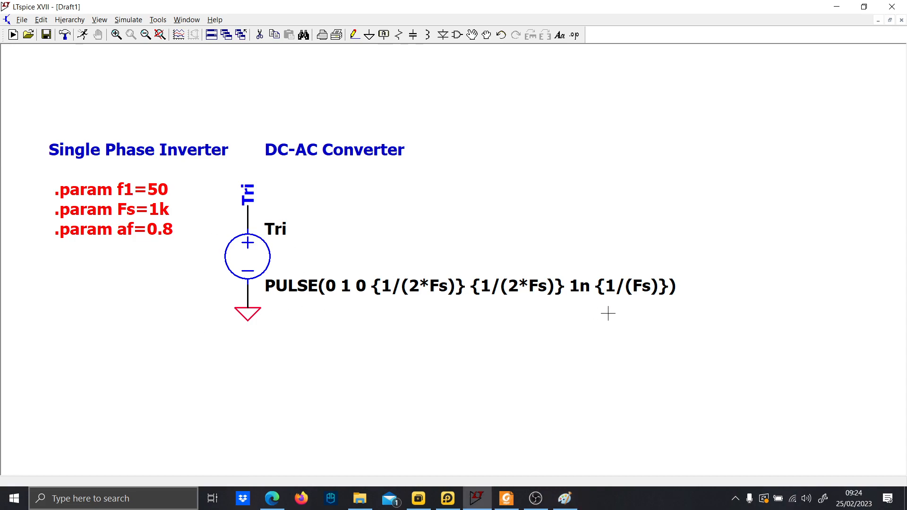
pyautogui.moveTo(643, 255); pyautogui.dragTo(628, 243)
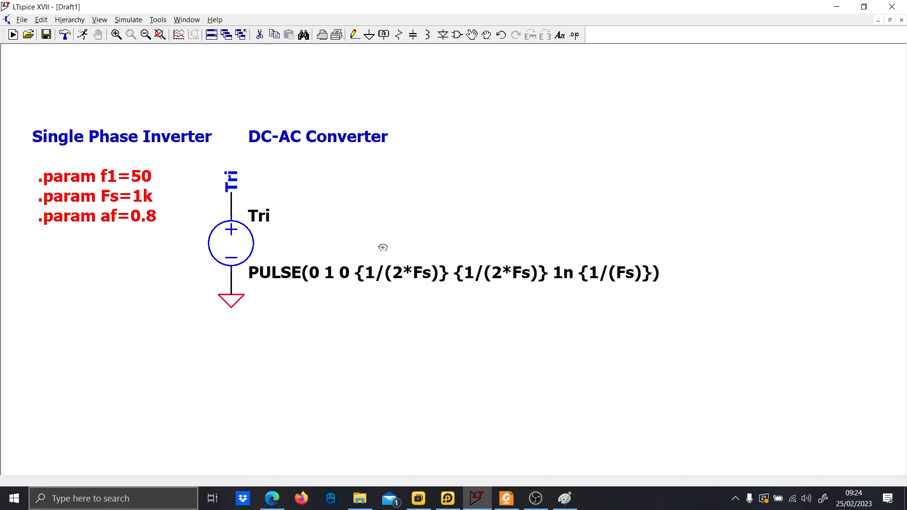
pyautogui.moveTo(368, 274); pyautogui.dragTo(188, 324)
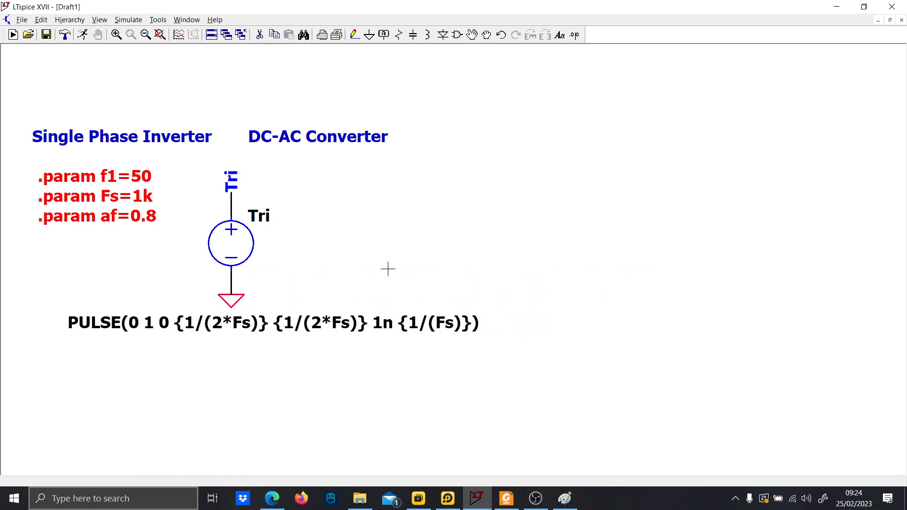
# Place a second voltage source to the right of Tri and wire a ground symbol below it.
pyautogui.press('v')
pyautogui.click(413, 244)
pyautogui.press('Escape')
pyautogui.press('F3')
pyautogui.click(413, 272)
pyautogui.click(412, 294)
pyautogui.press('g')
pyautogui.click(412, 293)
pyautogui.press('Escape')
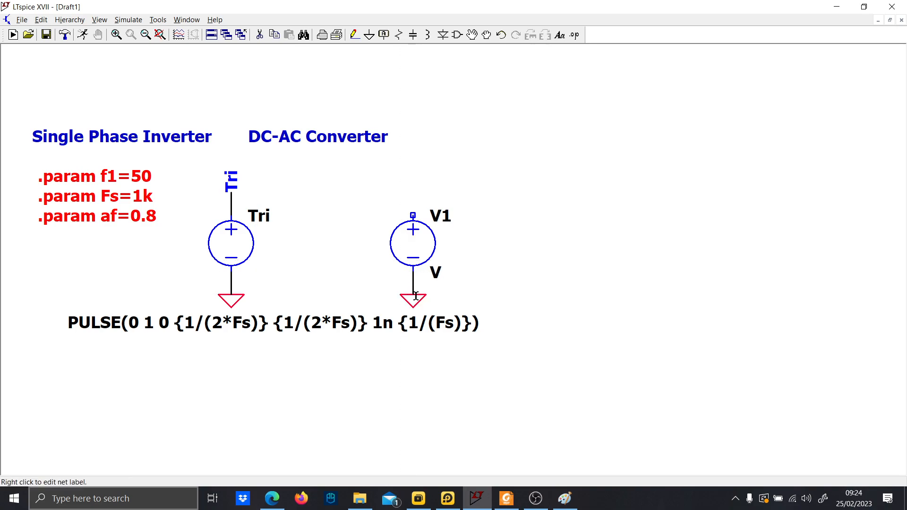
pyautogui.click(536, 498)
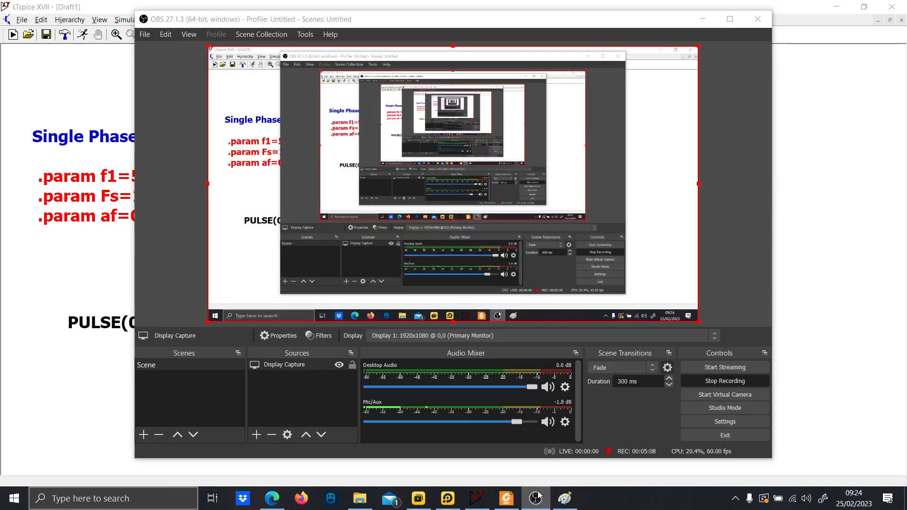
pyautogui.click(536, 498)
# Set V1 to SINE with DC offset 0.5, amplitude {af/2} and frequency {f1}.
pyautogui.rightClick(426, 249)
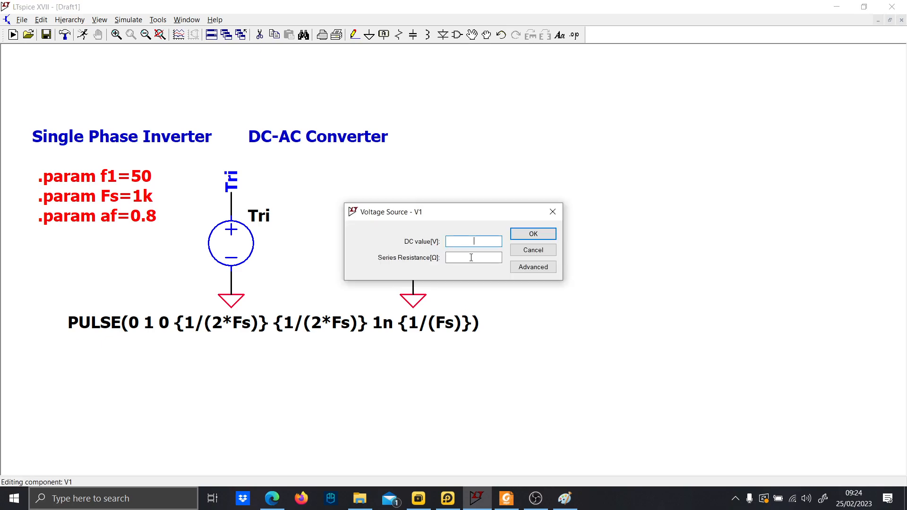
pyautogui.click(531, 265)
pyautogui.click(310, 165)
pyautogui.click(420, 246)
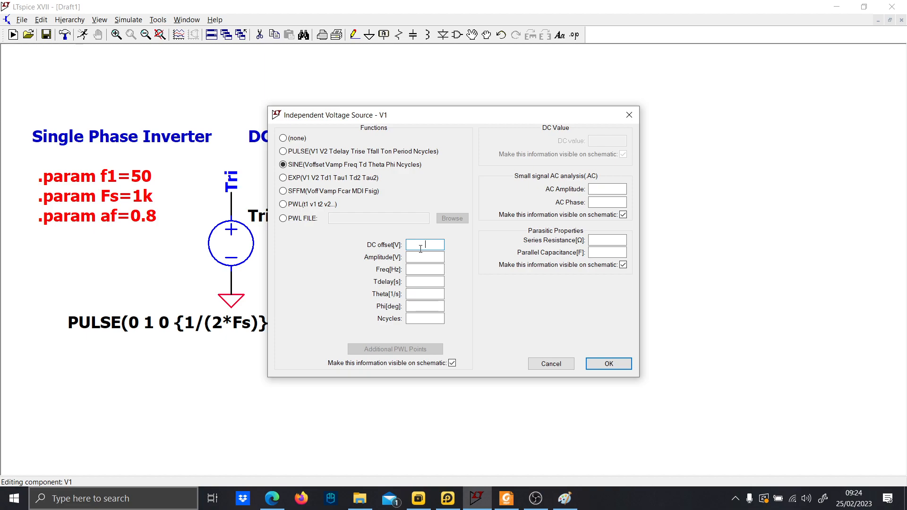
pyautogui.write('0.5')
pyautogui.click(430, 260)
pyautogui.write('{af/2}')
pyautogui.click(413, 269)
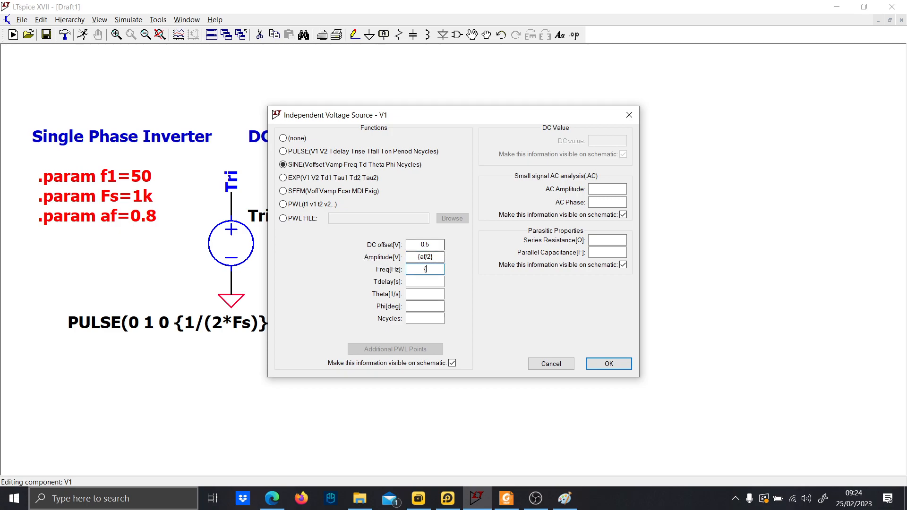
pyautogui.write('{f1}')
pyautogui.press('Return')
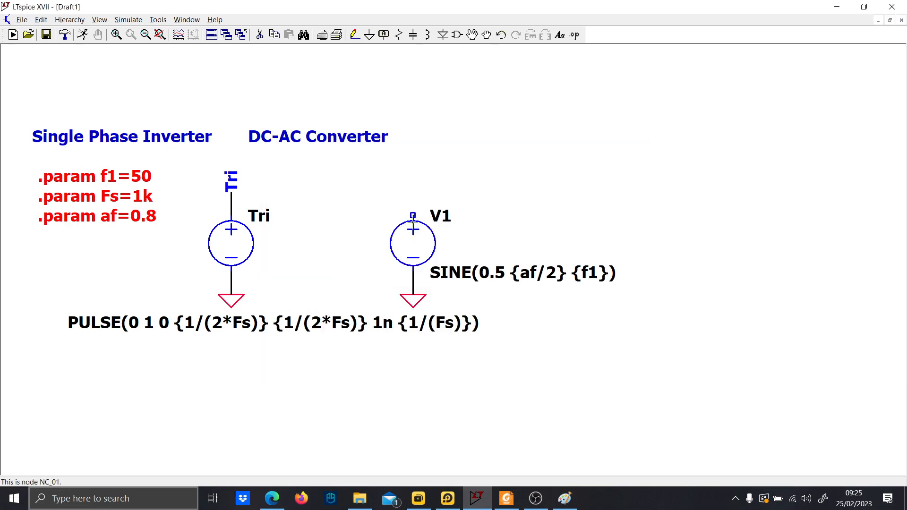
# Draw a wire up from V1's positive terminal and attach a net label named ControlA.
pyautogui.click(413, 215)
pyautogui.click(413, 204)
pyautogui.rightClick(415, 203)
pyautogui.press('F4')
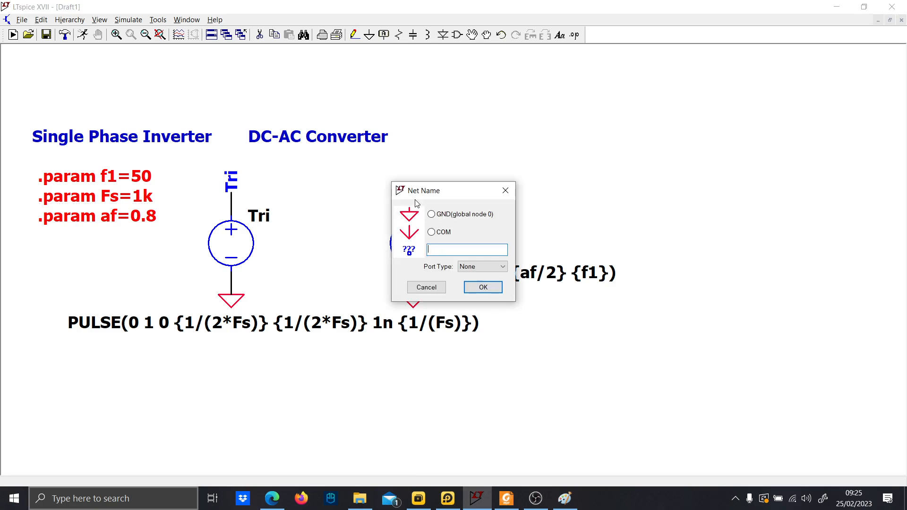
pyautogui.write('ControlA')
pyautogui.press('Return')
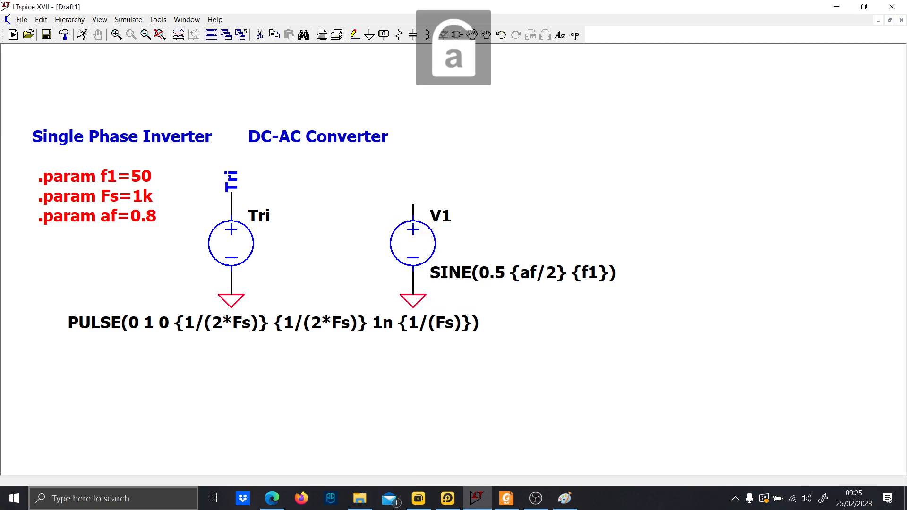
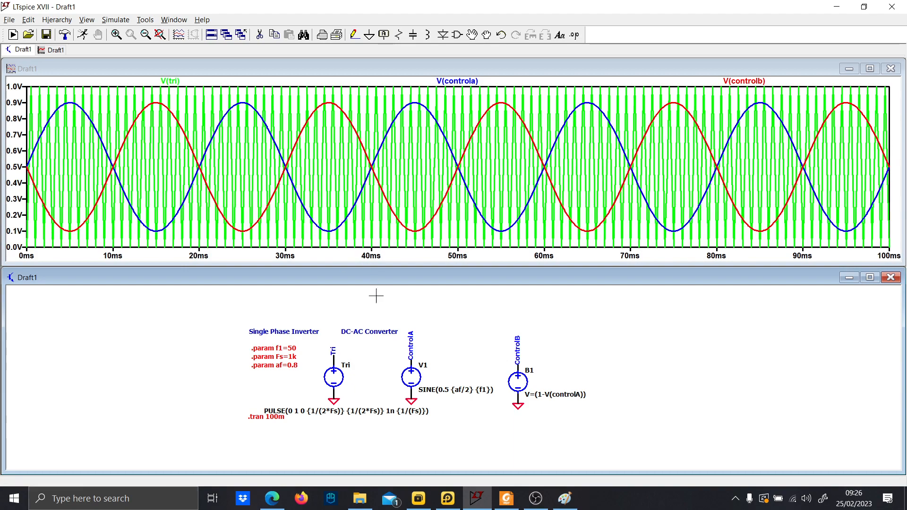
# Plot the ControlA and Tri voltages and zoom into the first 18 ms of the waveform.
pyautogui.click(410, 362)
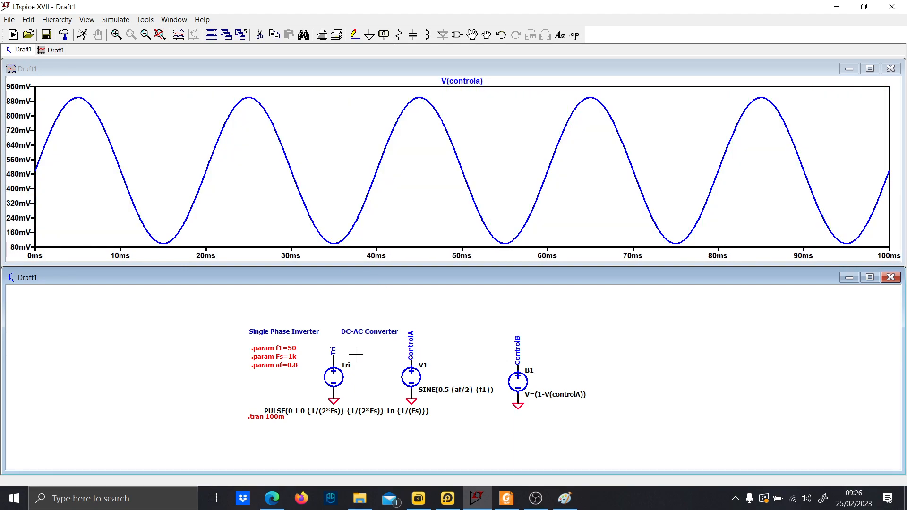
pyautogui.click(333, 362)
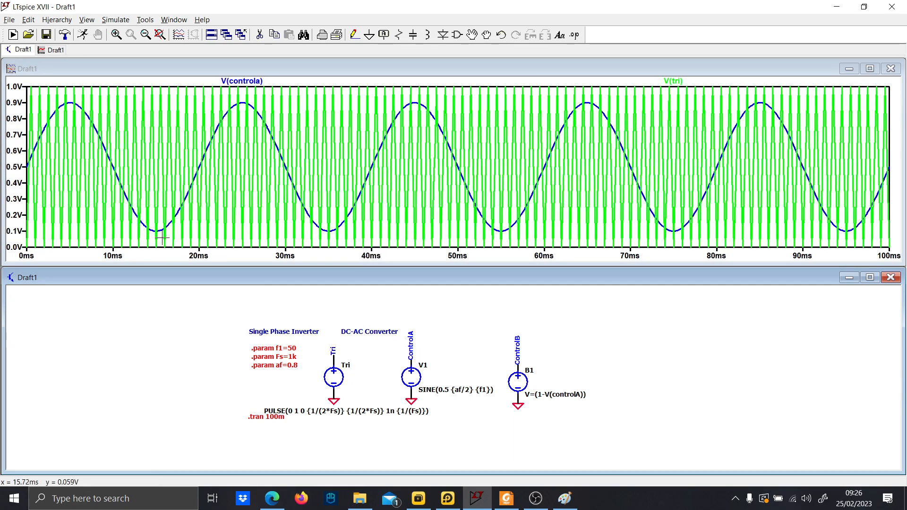
pyautogui.moveTo(169, 246); pyautogui.dragTo(24, 87)
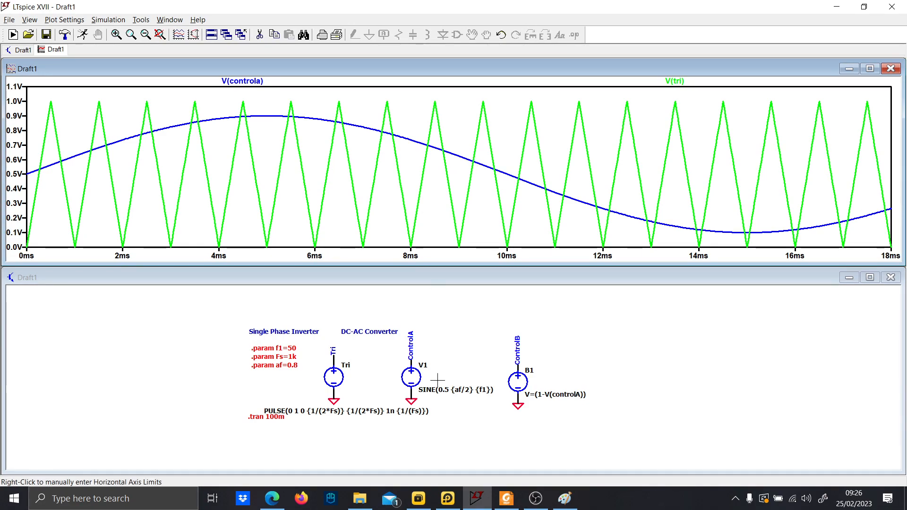
# Place an arbitrary behavioral voltage source (bv) below the existing sources.
pyautogui.scroll(-2, 447, 420)
pyautogui.moveTo(456, 429)
pyautogui.mouseDown()
pyautogui.moveTo(430, 396)
pyautogui.moveTo(432, 376)
pyautogui.moveTo(363, 399)
pyautogui.moveTo(441, 351)
pyautogui.mouseUp()
pyautogui.scroll(2, 441, 351)
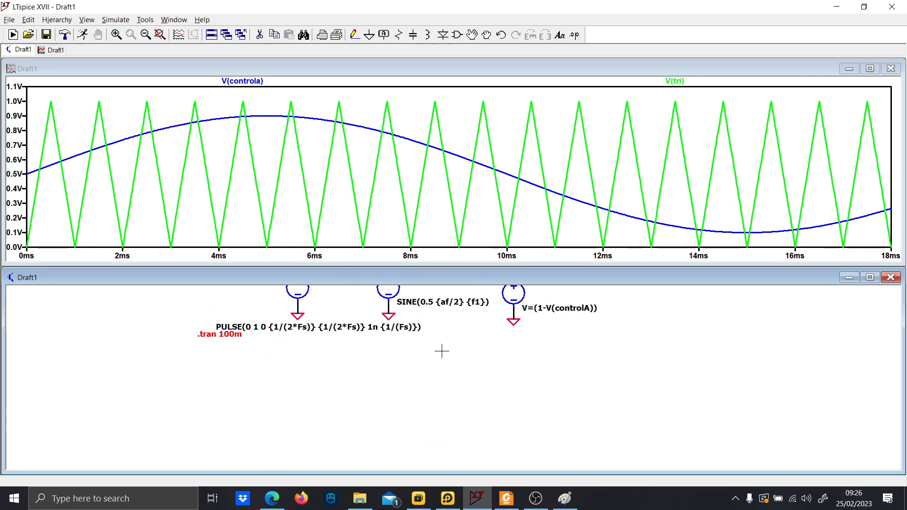
pyautogui.scroll(-4, 441, 351)
pyautogui.press('F2')
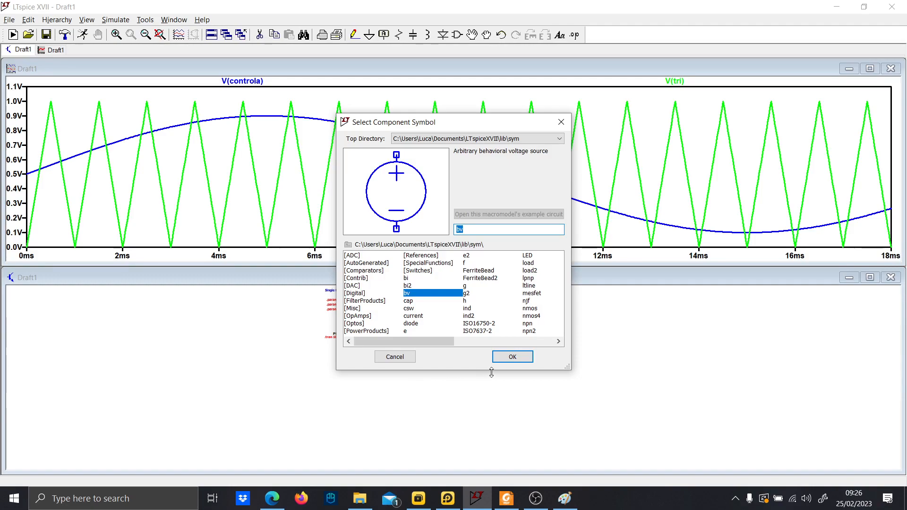
pyautogui.click(514, 361)
pyautogui.click(408, 385)
pyautogui.scroll(5, 409, 385)
pyautogui.press('Escape')
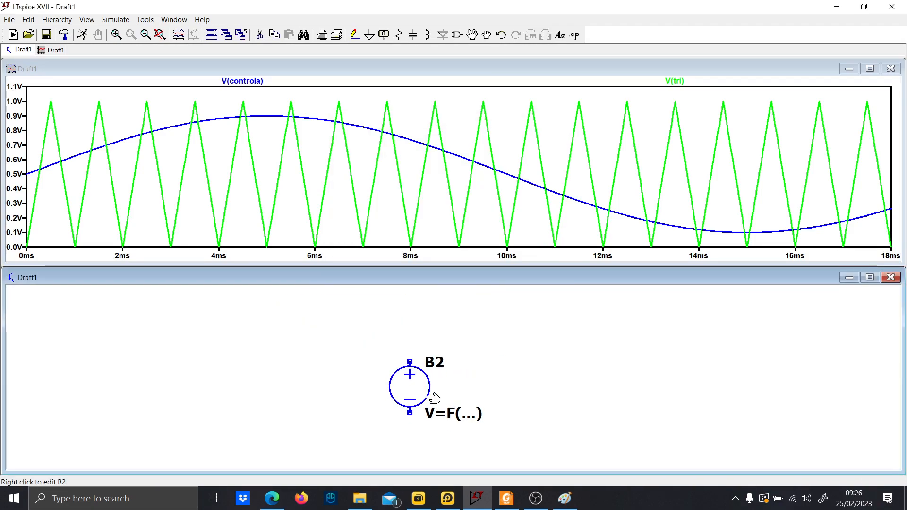
# Set B2's value to V=if(V(controlA)>=V(tri),1,0).
pyautogui.moveTo(477, 400); pyautogui.dragTo(447, 364)
pyautogui.click(891, 69)
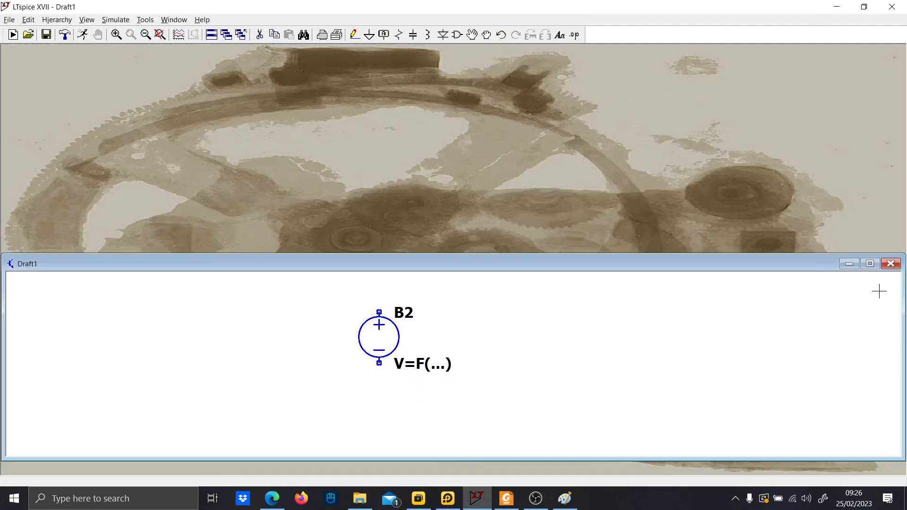
pyautogui.click(870, 264)
pyautogui.scroll(2, 405, 260)
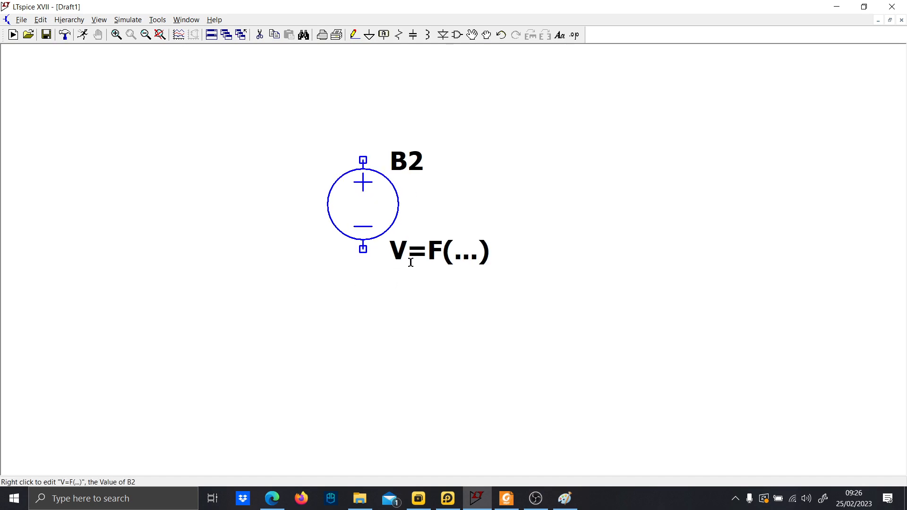
pyautogui.rightClick(415, 261)
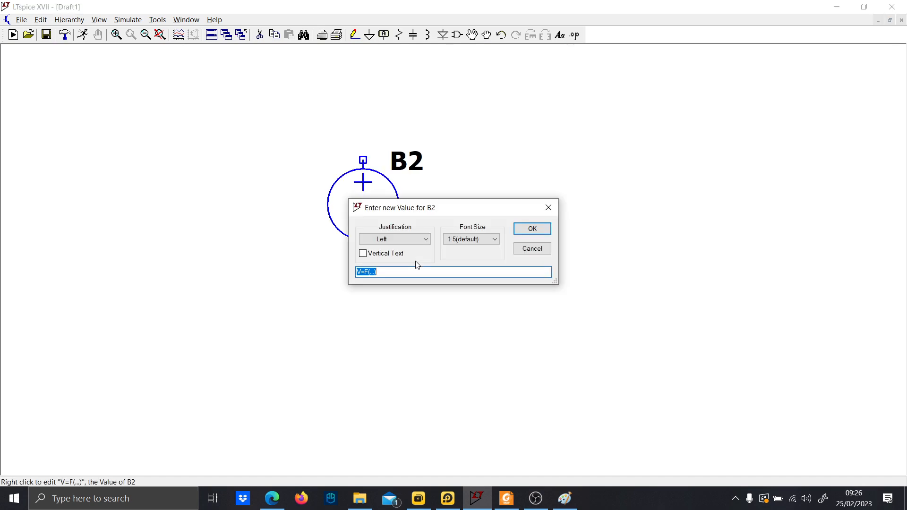
pyautogui.click(413, 273)
pyautogui.write('if(V')
pyautogui.press('capslock')
pyautogui.write('(control')
pyautogui.press('capslock')
pyautogui.write('A')
pyautogui.press('capslock')
pyautogui.write(')>=')
pyautogui.press('capslock')
pyautogui.write('V')
pyautogui.press('capslock')
pyautogui.write('(tri),1,0)')
pyautogui.press('Return')
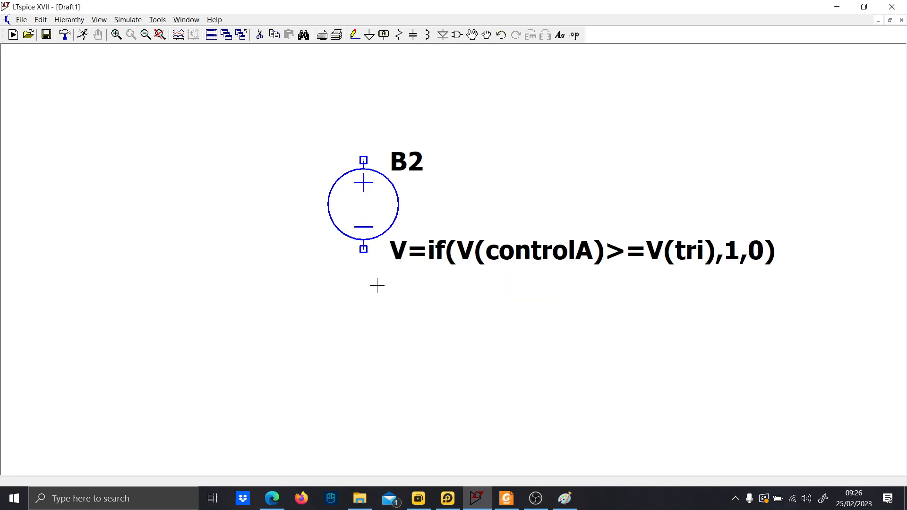
# Draw a wire down from B2's negative terminal and attach a ground symbol.
pyautogui.press('F3')
pyautogui.click(362, 249)
pyautogui.click(363, 267)
pyautogui.press('g')
pyautogui.click(363, 266)
pyautogui.press('Escape')
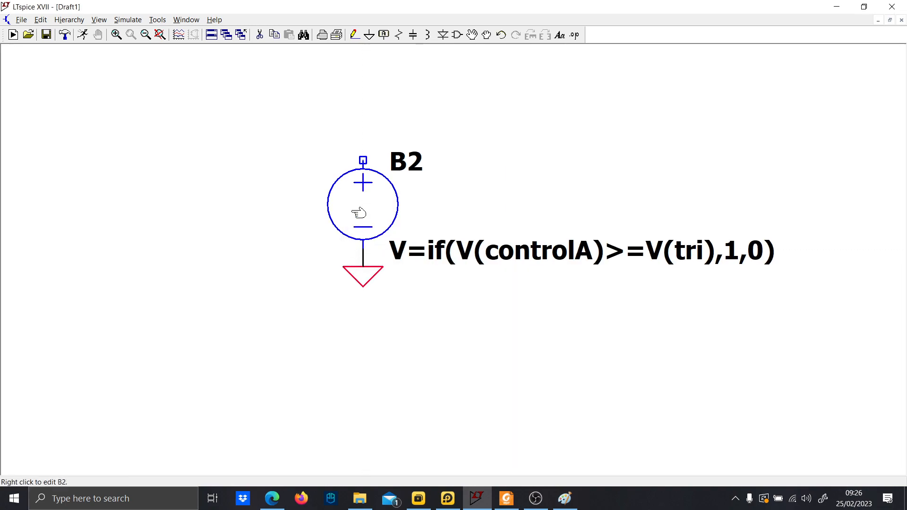
# Run the simulation and plot B2's output voltage, zooming into the first 20 ms.
pyautogui.click(82, 35)
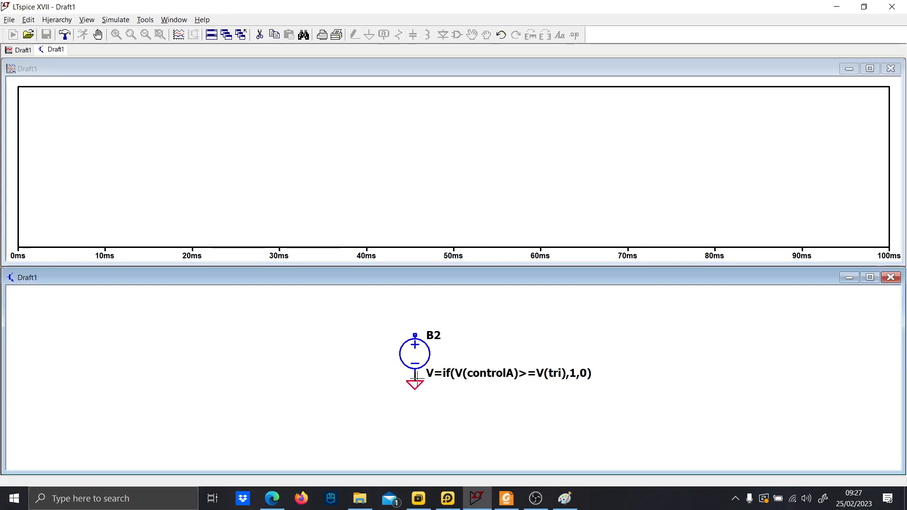
pyautogui.click(416, 334)
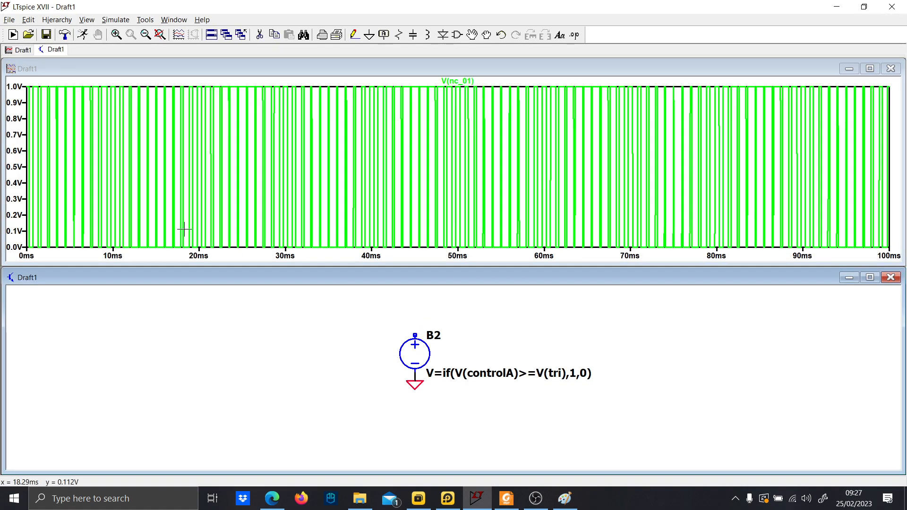
pyautogui.moveTo(196, 247); pyautogui.dragTo(23, 85)
pyautogui.click(339, 356)
pyautogui.scroll(-2, 338, 377)
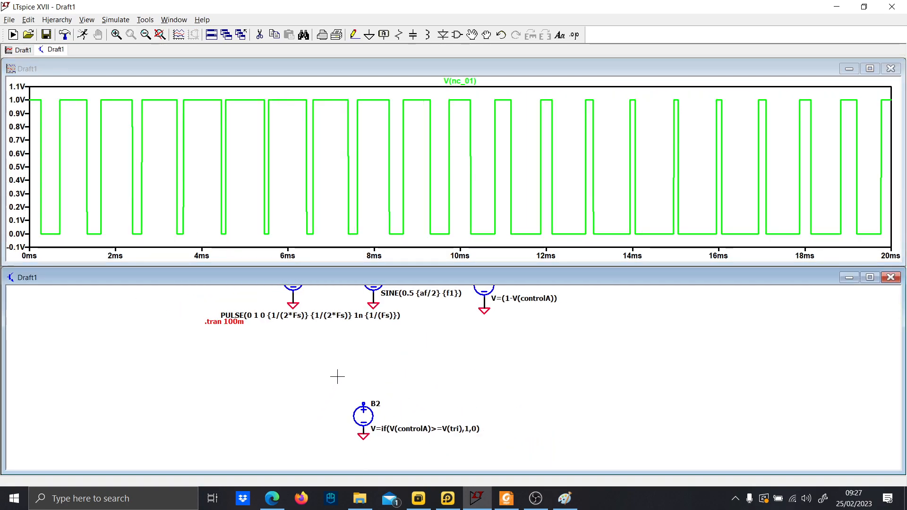
pyautogui.moveTo(351, 355); pyautogui.dragTo(331, 407)
# Add ControlA to the plot and zoom in and back to fit to compare it with the PWM pulses.
pyautogui.click(354, 307)
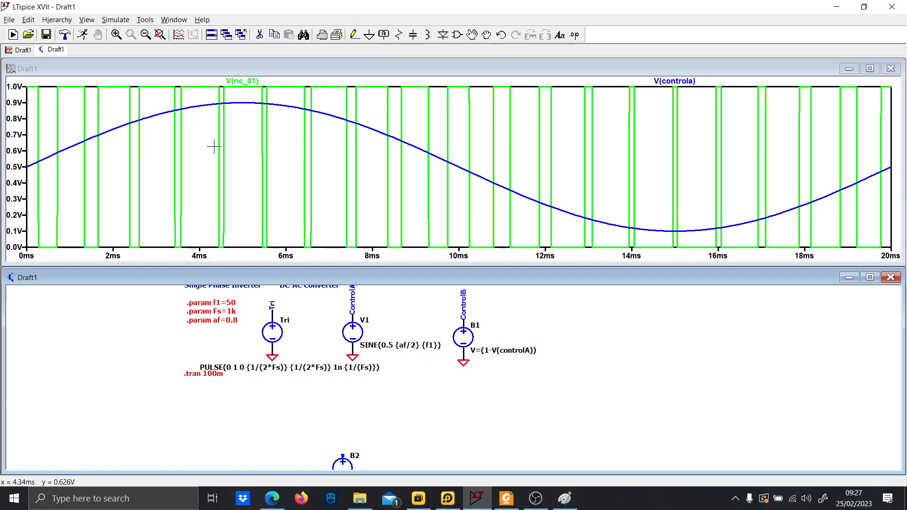
pyautogui.moveTo(269, 247); pyautogui.dragTo(173, 80)
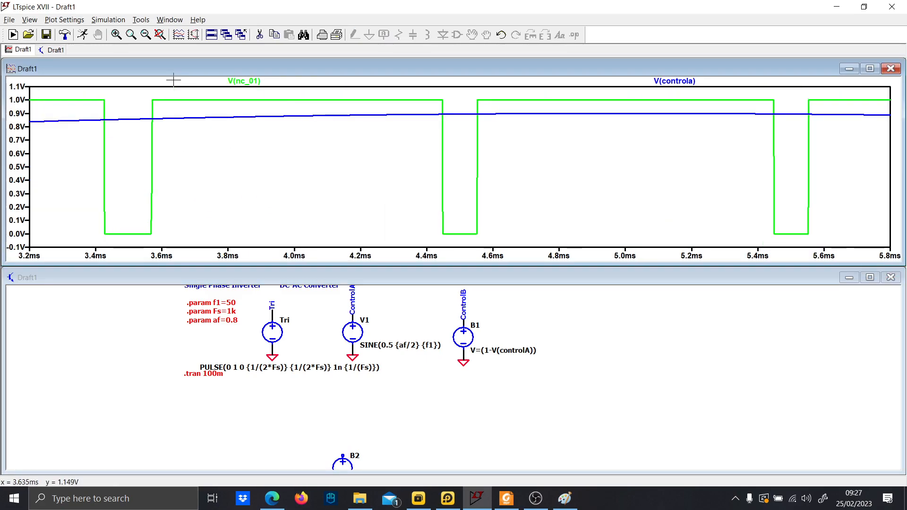
pyautogui.rightClick(290, 127)
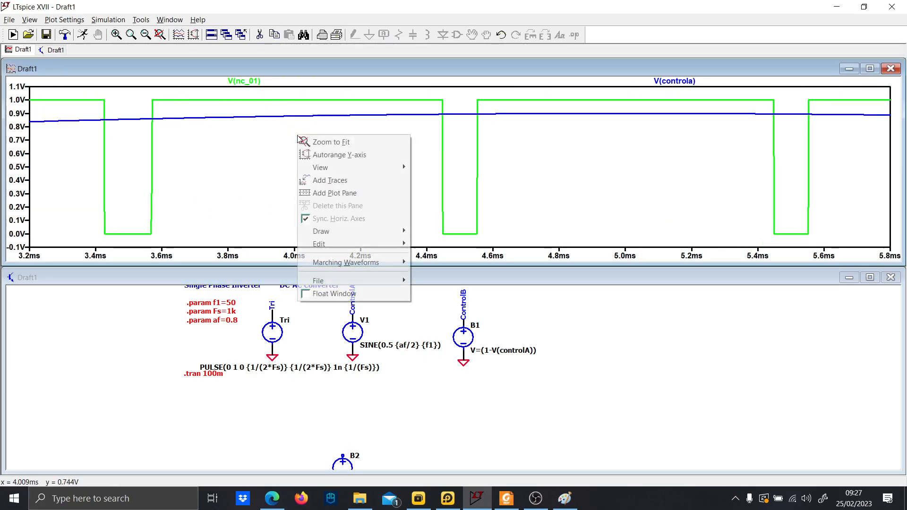
pyautogui.click(303, 142)
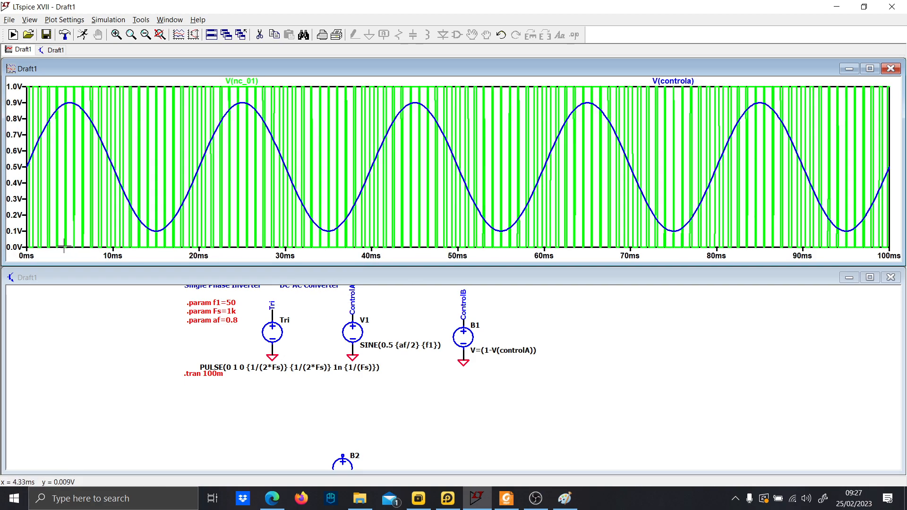
pyautogui.moveTo(56, 245); pyautogui.dragTo(22, 77)
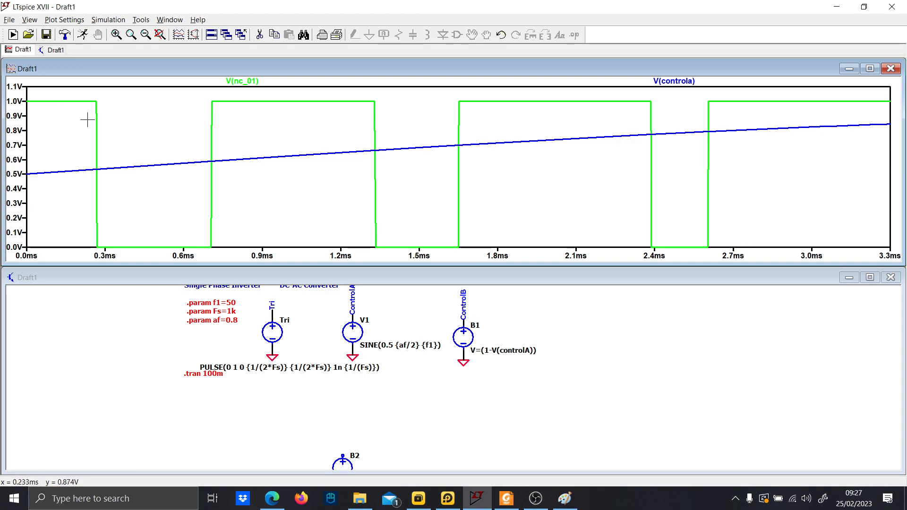
pyautogui.rightClick(116, 126)
pyautogui.click(132, 135)
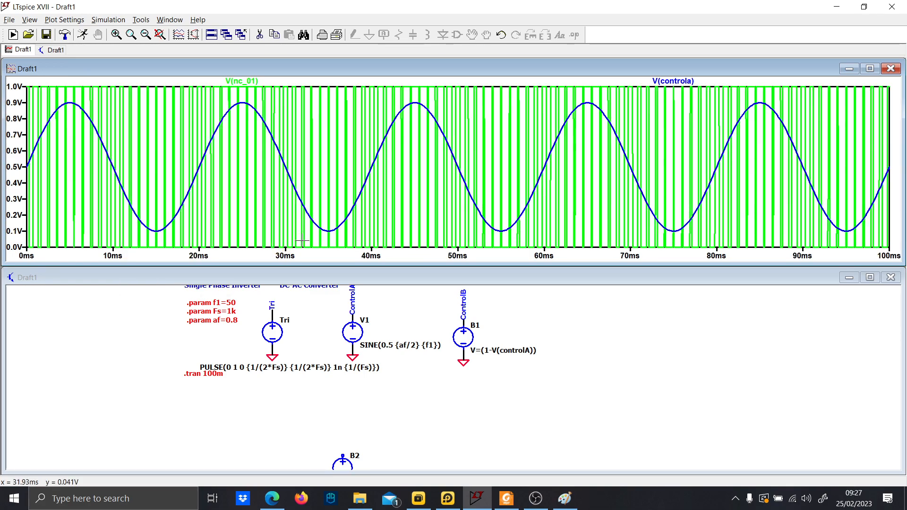
pyautogui.scroll(-1, 408, 385)
pyautogui.scroll(1, 395, 420)
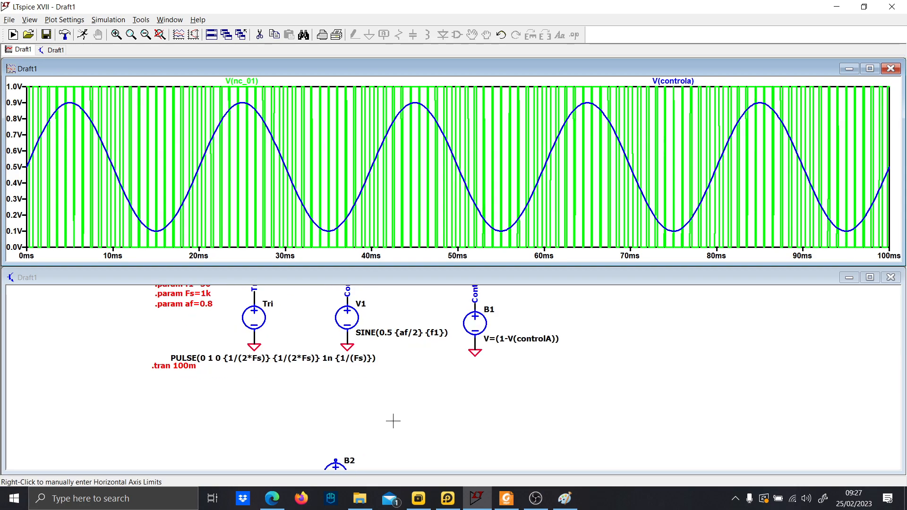
pyautogui.moveTo(393, 421); pyautogui.dragTo(397, 329)
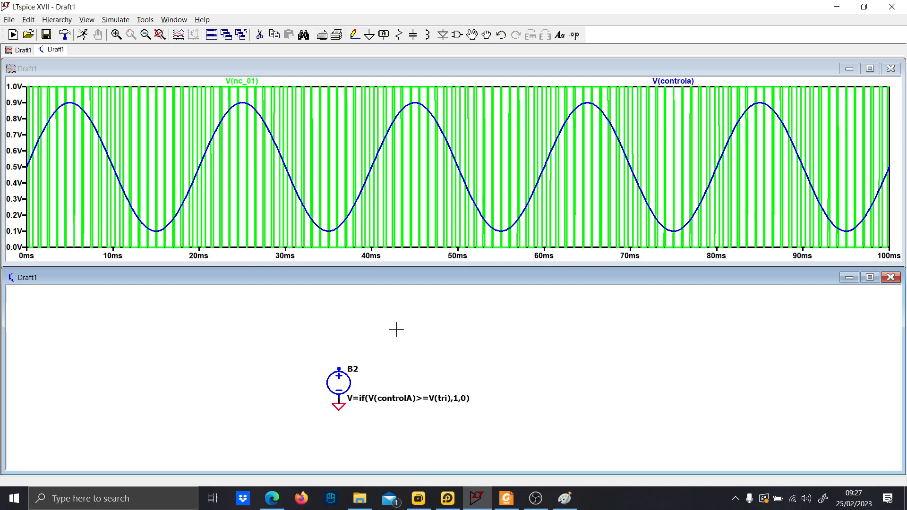
# Remove B2's ground symbol and extend its lower wire further down.
pyautogui.click(870, 278)
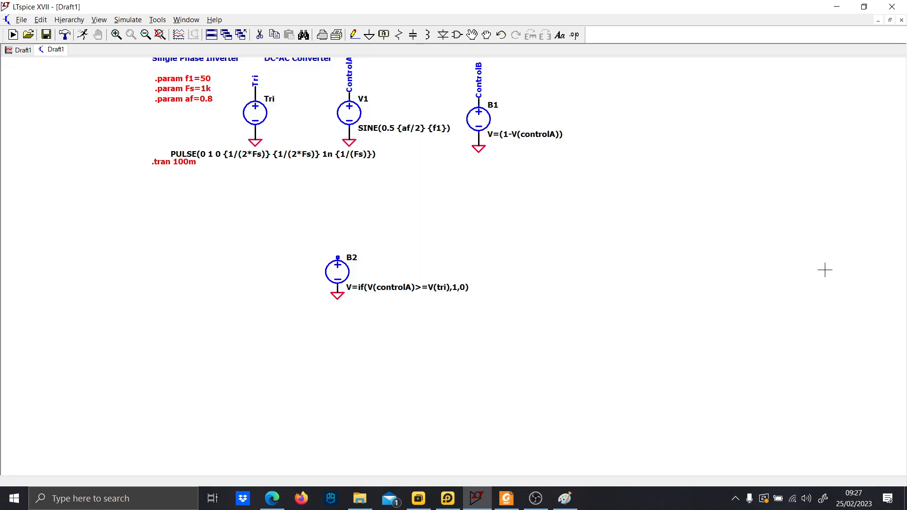
pyautogui.scroll(-1, 525, 236)
pyautogui.scroll(2, 470, 224)
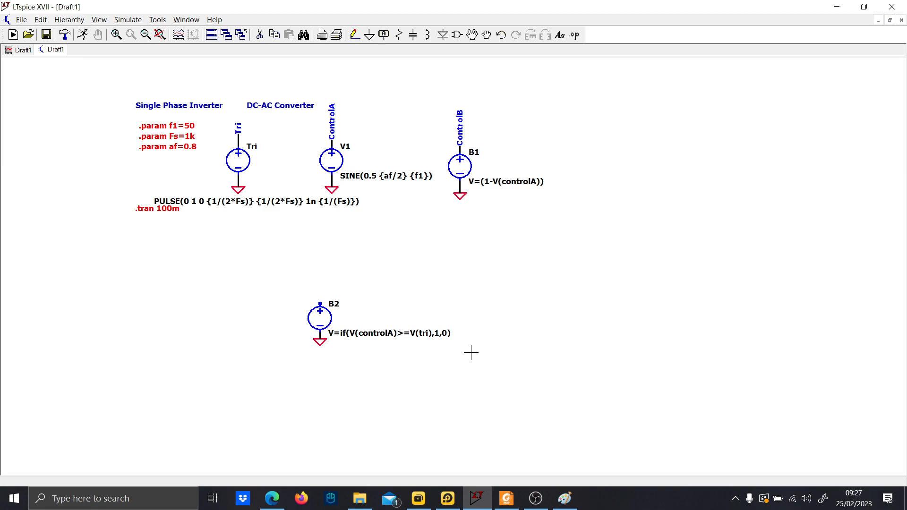
pyautogui.moveTo(391, 296); pyautogui.dragTo(390, 296)
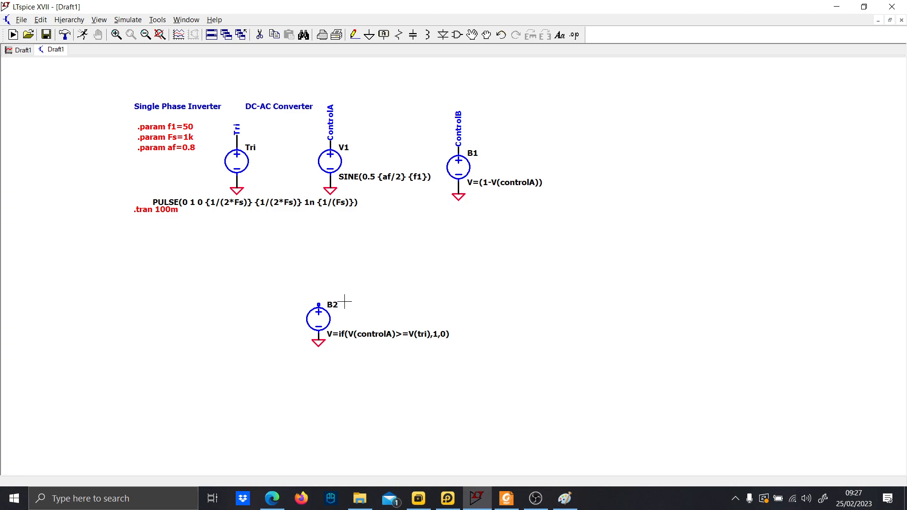
pyautogui.press('Delete')
pyautogui.press('F3')
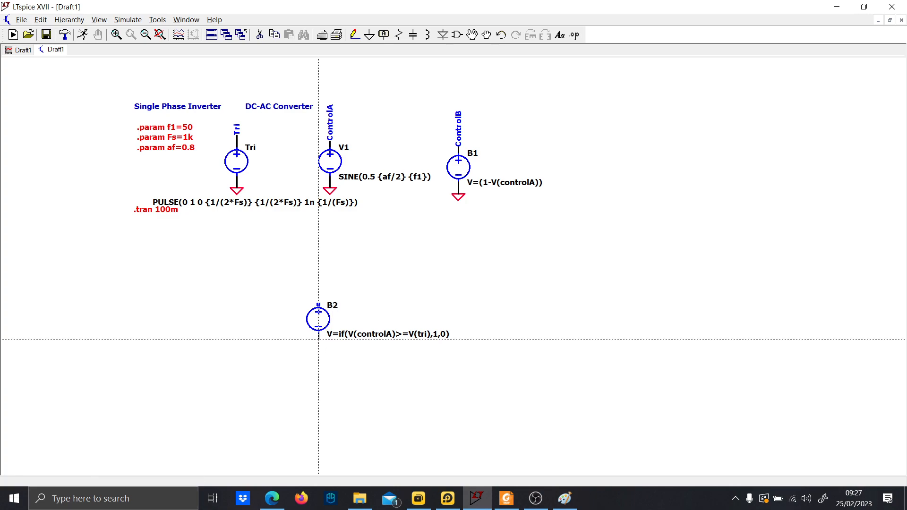
pyautogui.click(318, 339)
pyautogui.click(319, 358)
pyautogui.press('Escape')
# Place a voltage-controlled switch (sw) S1 to the right of B2.
pyautogui.press('F2')
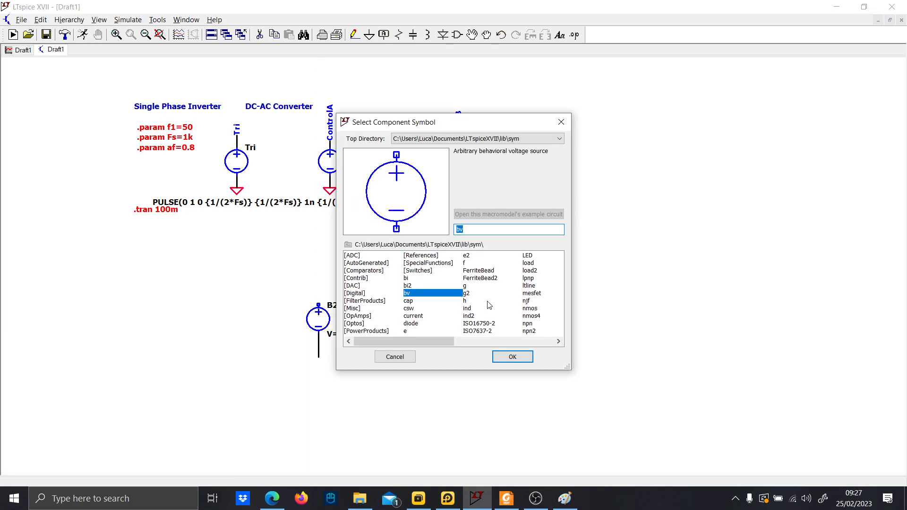
pyautogui.write('sw')
pyautogui.press('Return')
pyautogui.click(487, 301)
pyautogui.press('Escape')
pyautogui.scroll(-1, 487, 352)
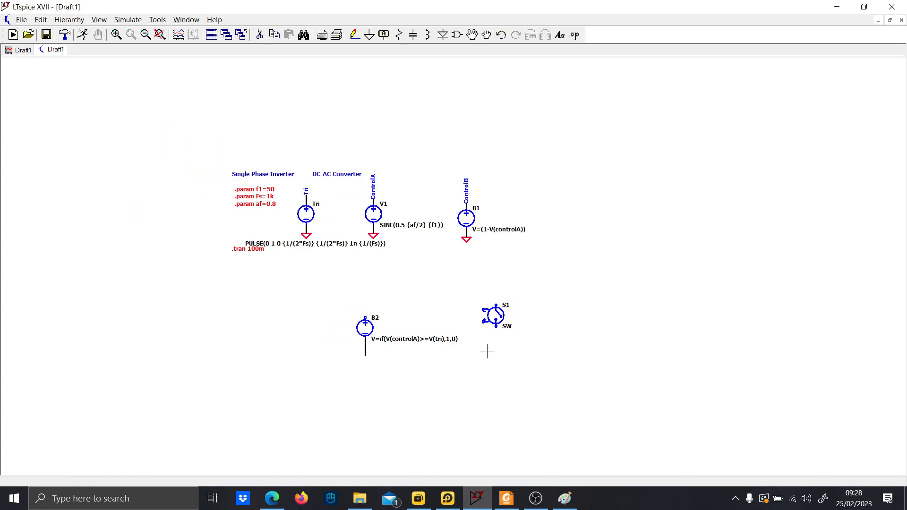
# Place three more switches S2, S3 and S4 to form a bridge arrangement with S1.
pyautogui.moveTo(487, 351); pyautogui.dragTo(420, 283)
pyautogui.scroll(1, 420, 283)
pyautogui.moveTo(427, 225); pyautogui.dragTo(503, 321)
pyautogui.click(424, 407)
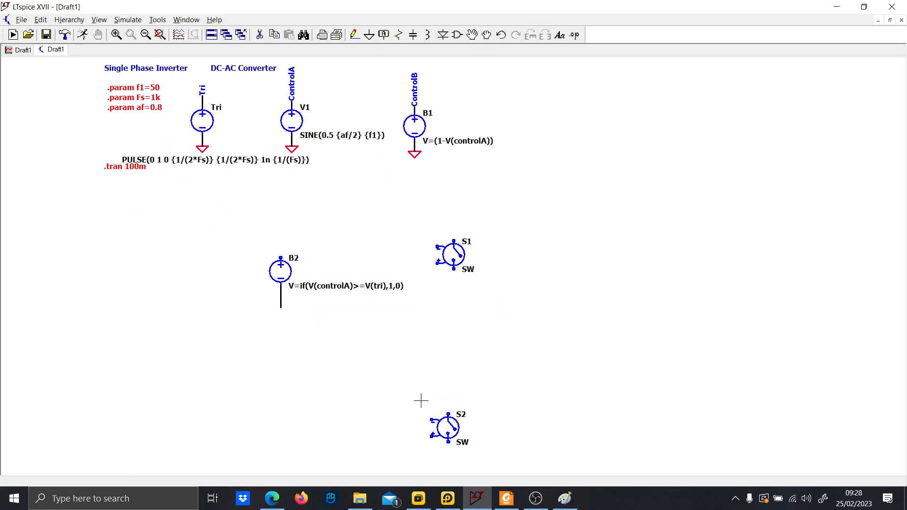
pyautogui.moveTo(470, 446); pyautogui.dragTo(502, 453)
pyautogui.click(787, 260)
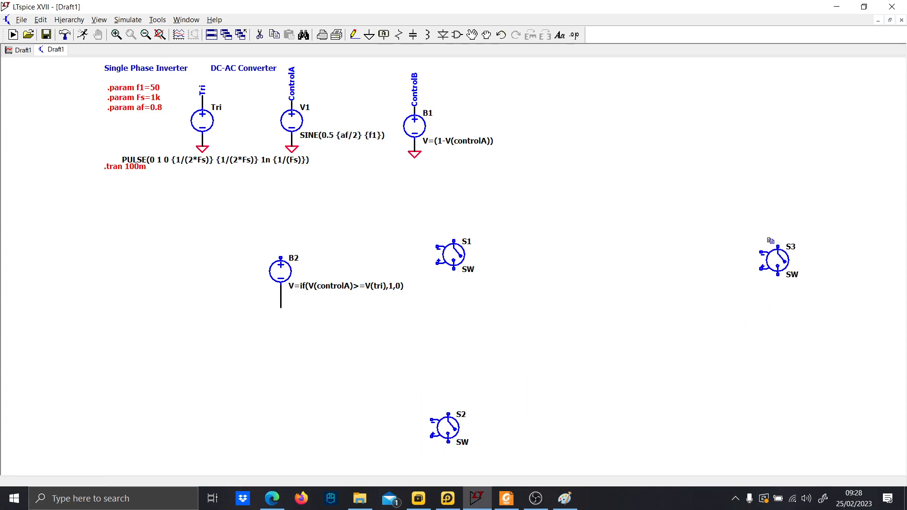
pyautogui.moveTo(750, 232); pyautogui.dragTo(815, 289)
pyautogui.click(784, 429)
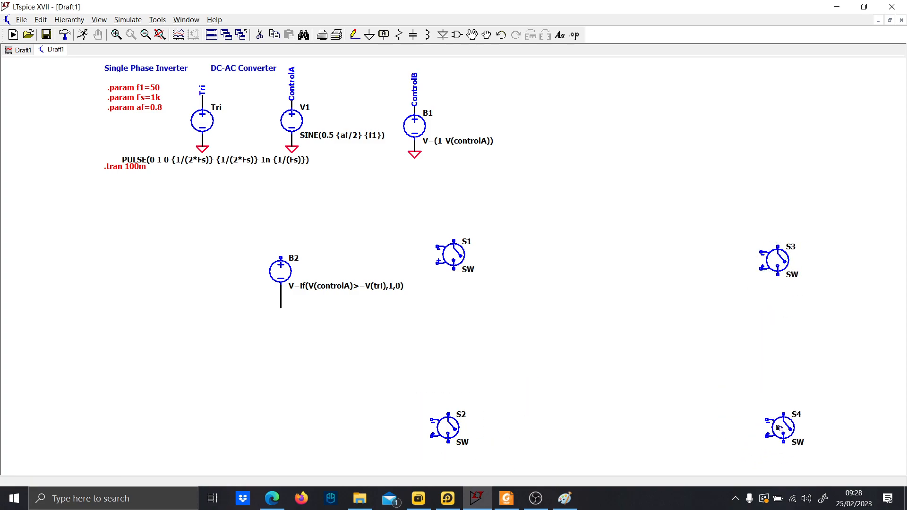
pyautogui.press('Escape')
# Move S2, S4 and S3 so the four switches line up in a rectangle.
pyautogui.scroll(-1, 453, 329)
pyautogui.moveTo(453, 330); pyautogui.dragTo(434, 294)
pyautogui.press('F7')
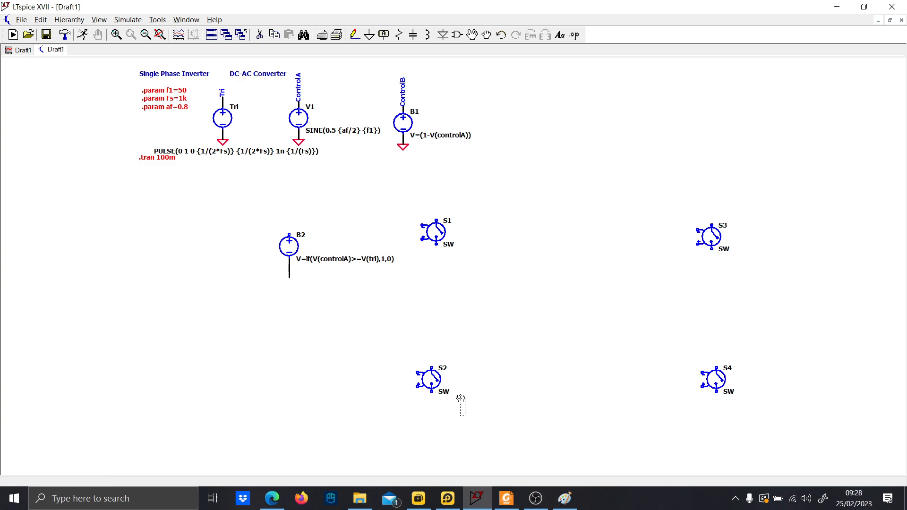
pyautogui.moveTo(465, 416); pyautogui.dragTo(409, 353)
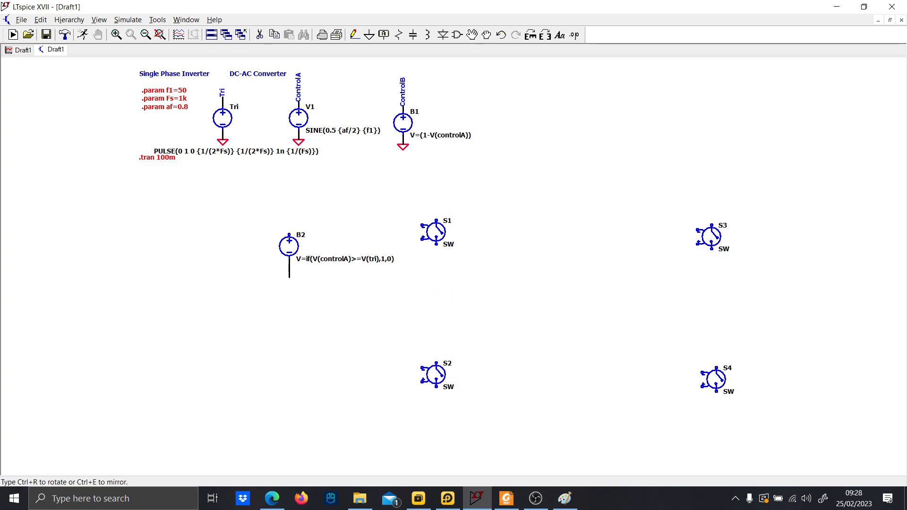
pyautogui.click(414, 348)
pyautogui.moveTo(756, 420); pyautogui.dragTo(693, 336)
pyautogui.click(665, 331)
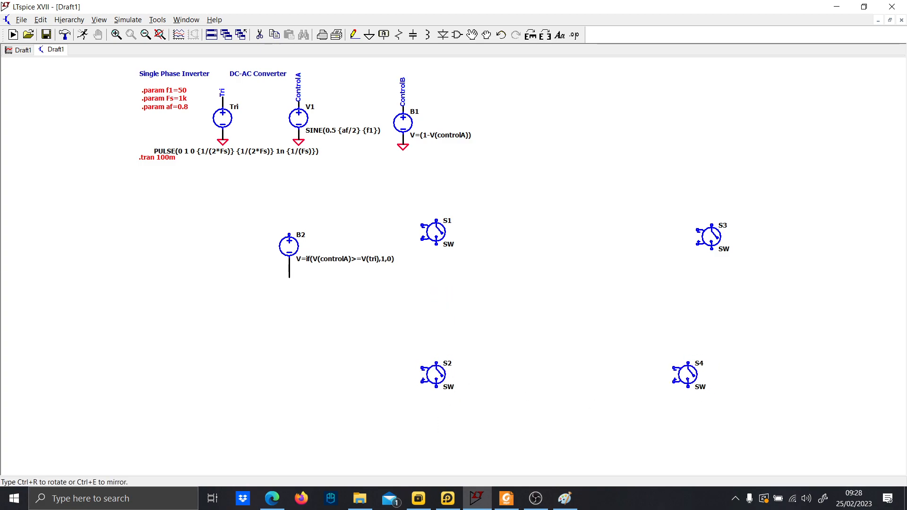
pyautogui.moveTo(742, 268); pyautogui.dragTo(689, 205)
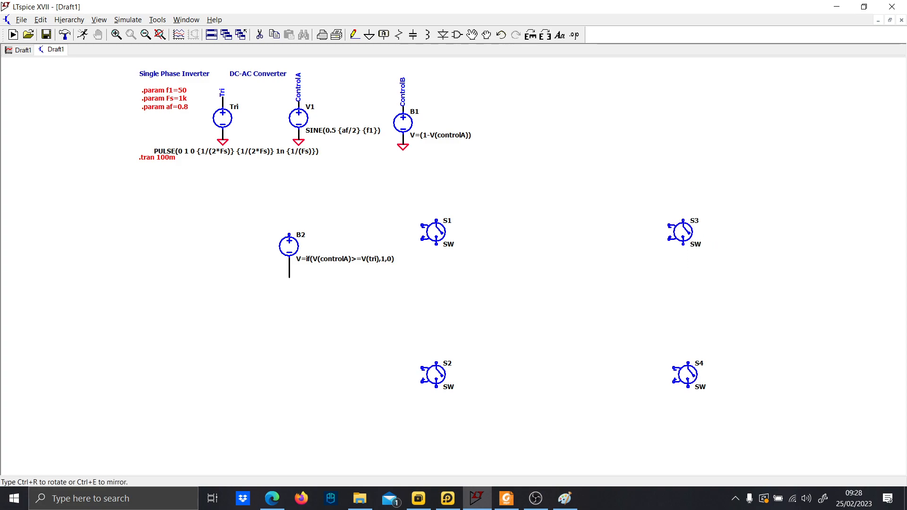
# Place a voltage-dependent voltage source E1 between B2 and switch S1.
pyautogui.click(662, 200)
pyautogui.press('Escape')
pyautogui.scroll(4, 312, 251)
pyautogui.scroll(-2, 350, 263)
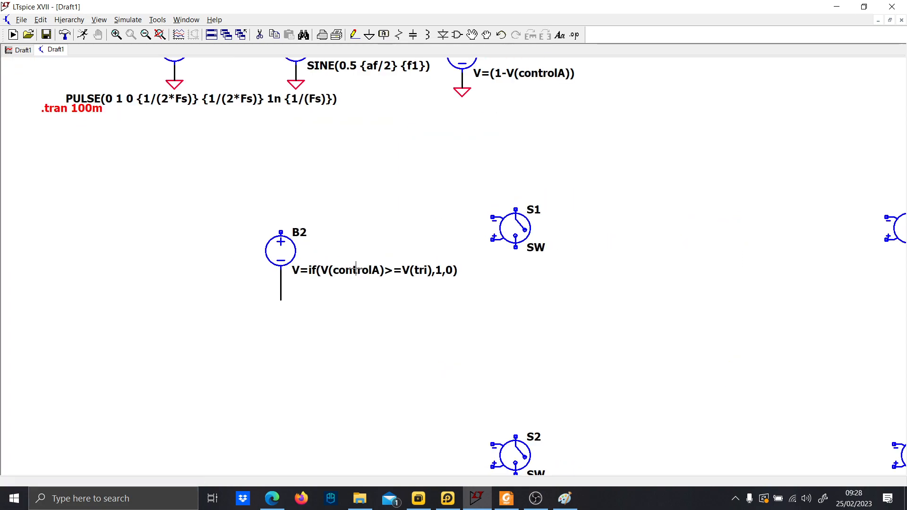
pyautogui.moveTo(340, 293); pyautogui.dragTo(327, 333)
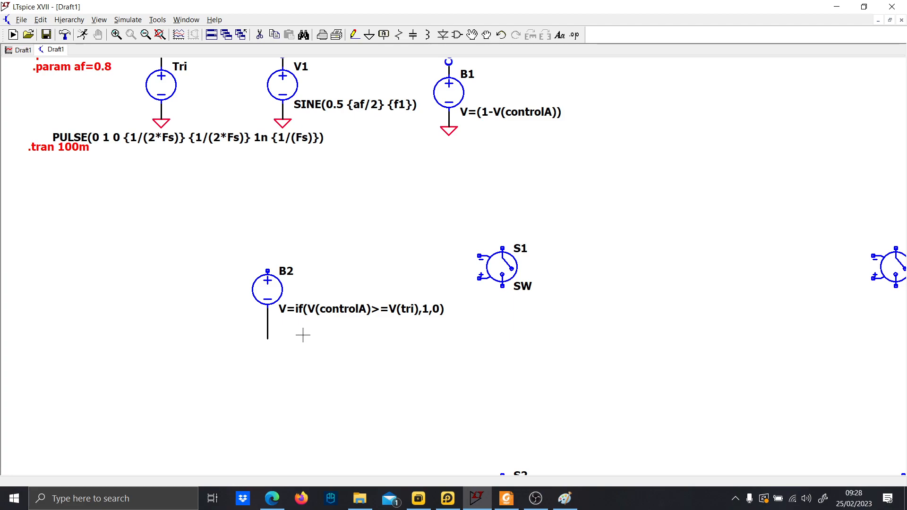
pyautogui.press('F2')
pyautogui.write('e1')
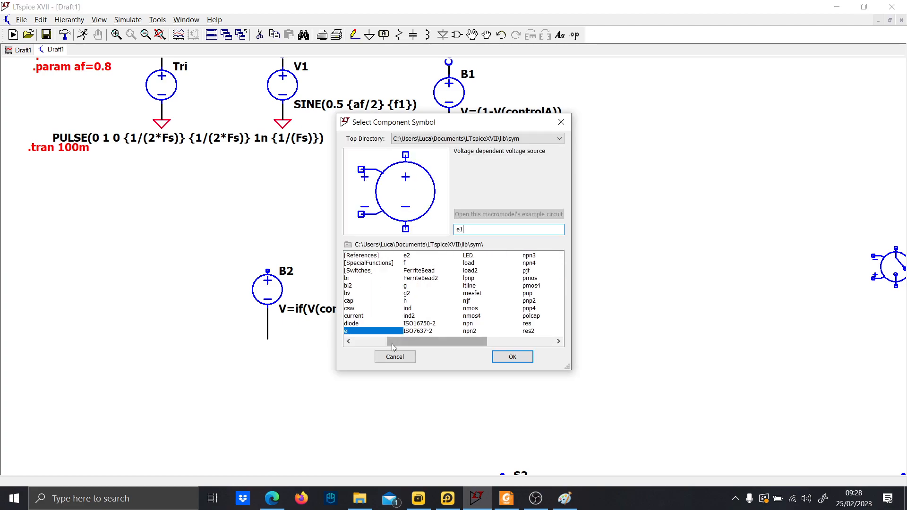
pyautogui.click(513, 356)
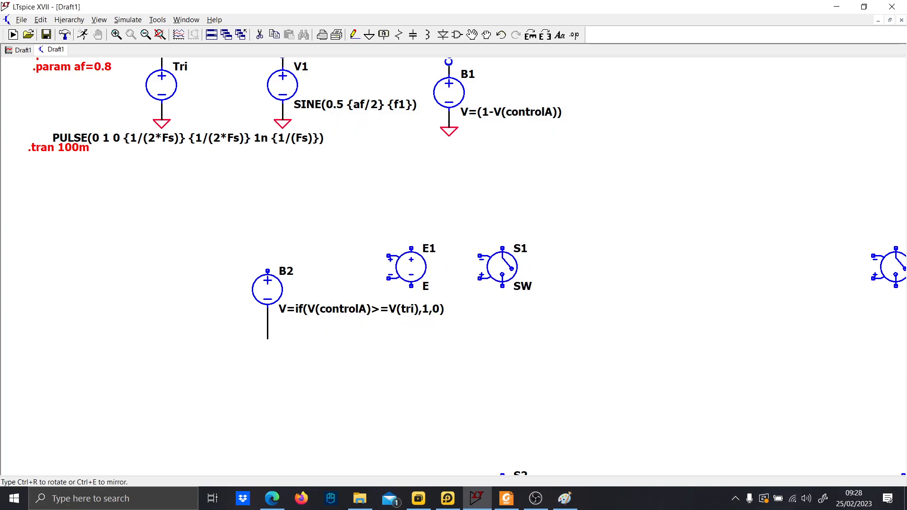
pyautogui.click(411, 248)
# Mirror and rotate switch S1 so its control inputs face E1's output.
pyautogui.press('F3')
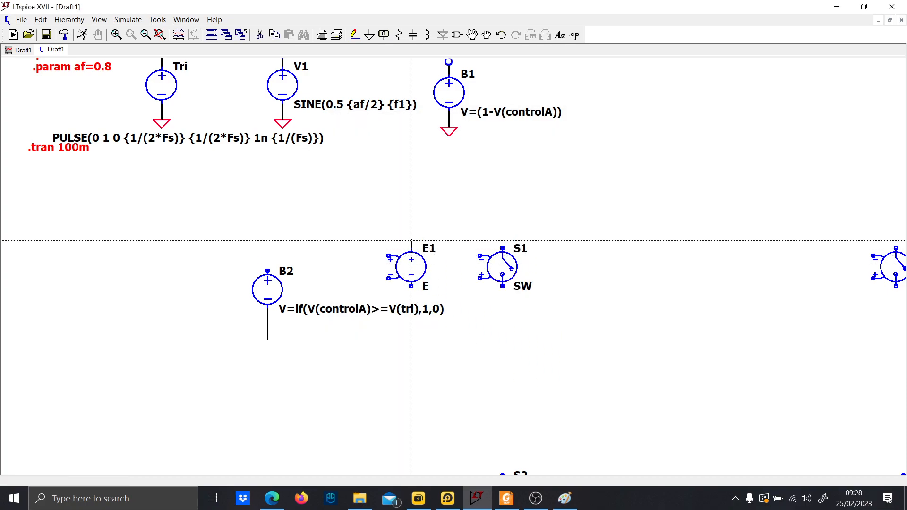
pyautogui.click(411, 241)
pyautogui.press('Escape')
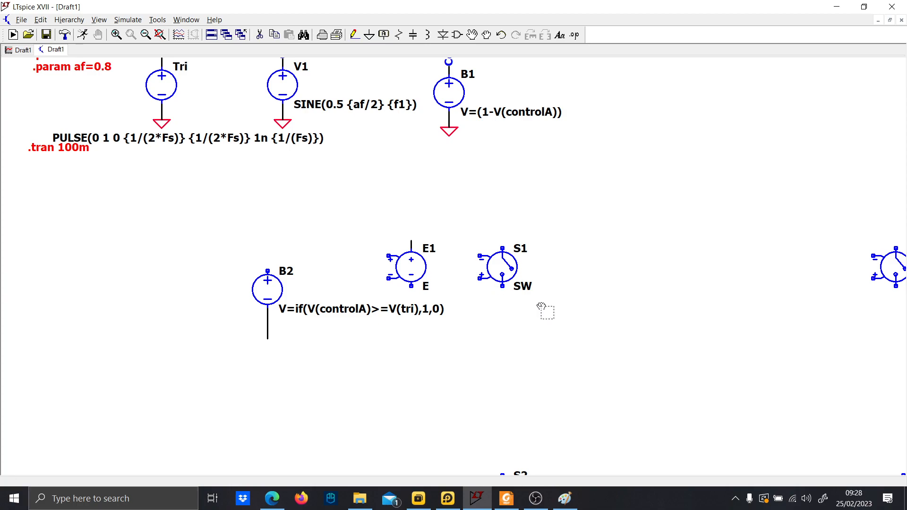
pyautogui.moveTo(541, 306); pyautogui.dragTo(474, 238)
pyautogui.hotkey('ctrl', 'e')
pyautogui.hotkey('ctrl', 'r')
pyautogui.hotkey('ctrl', 'r')
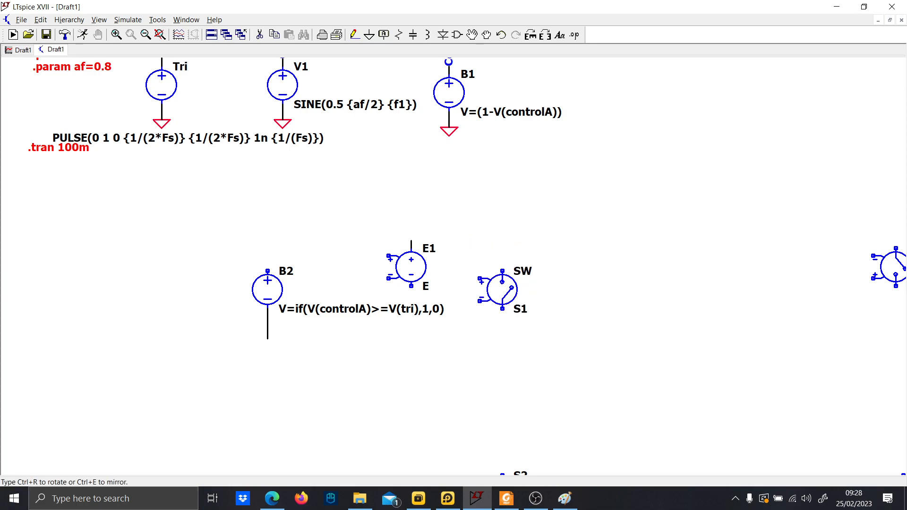
pyautogui.click(473, 224)
# Wire E1's output terminals to S1's positive and negative control inputs.
pyautogui.press('F3')
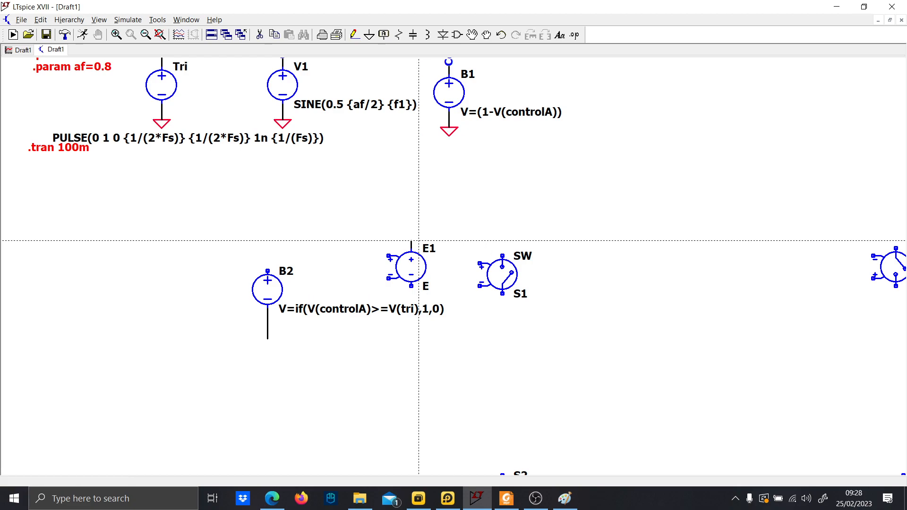
pyautogui.click(411, 241)
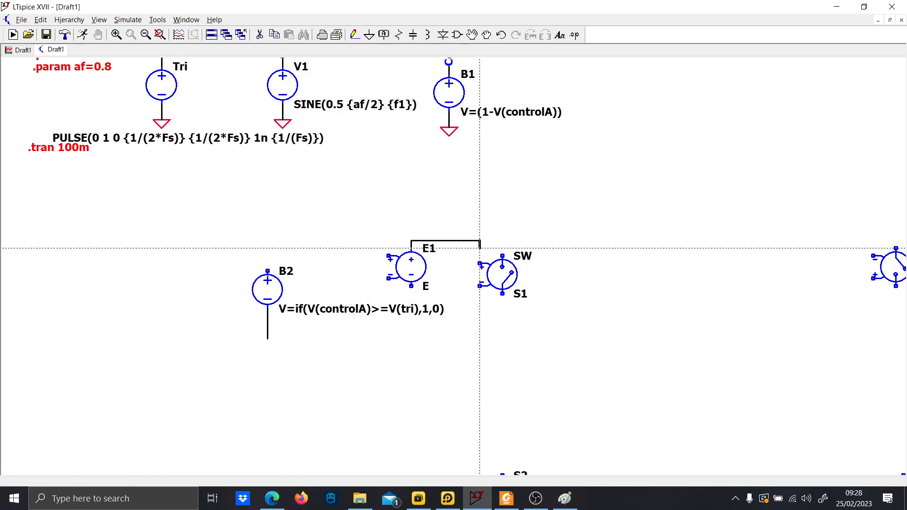
pyautogui.click(480, 264)
pyautogui.click(480, 286)
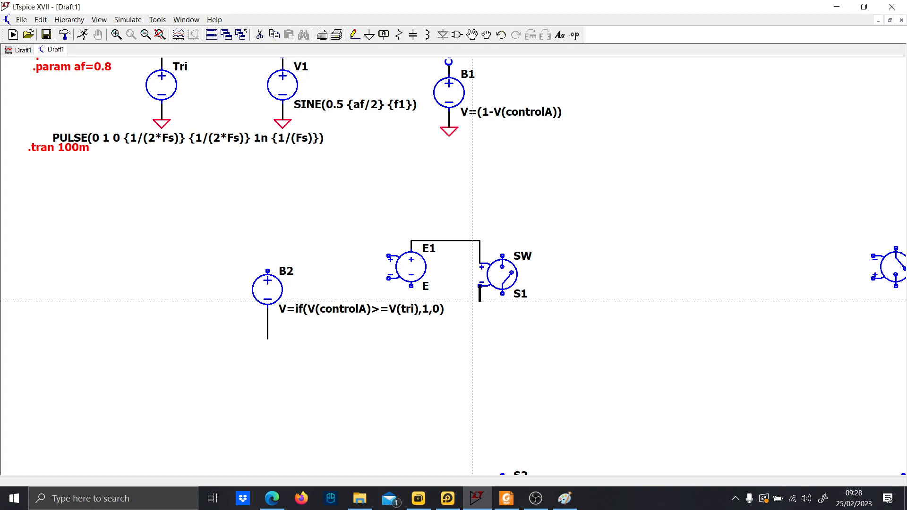
pyautogui.click(411, 301)
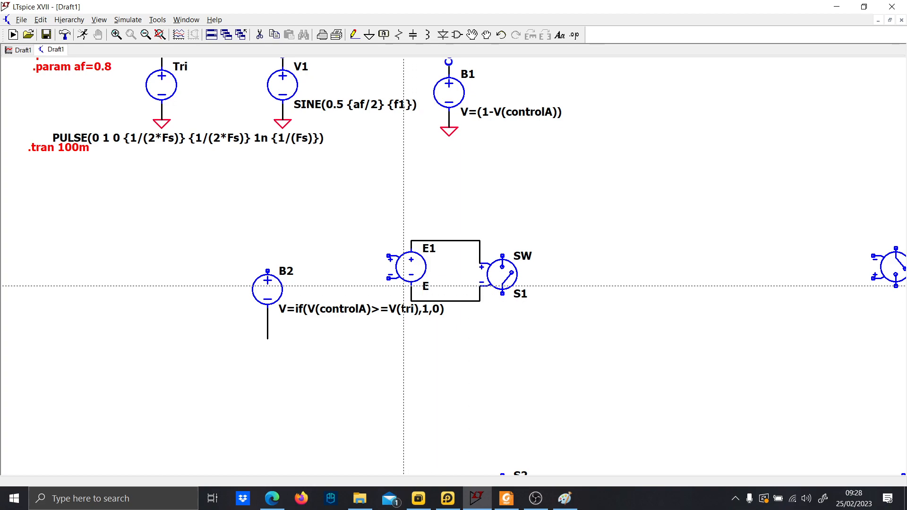
pyautogui.click(411, 286)
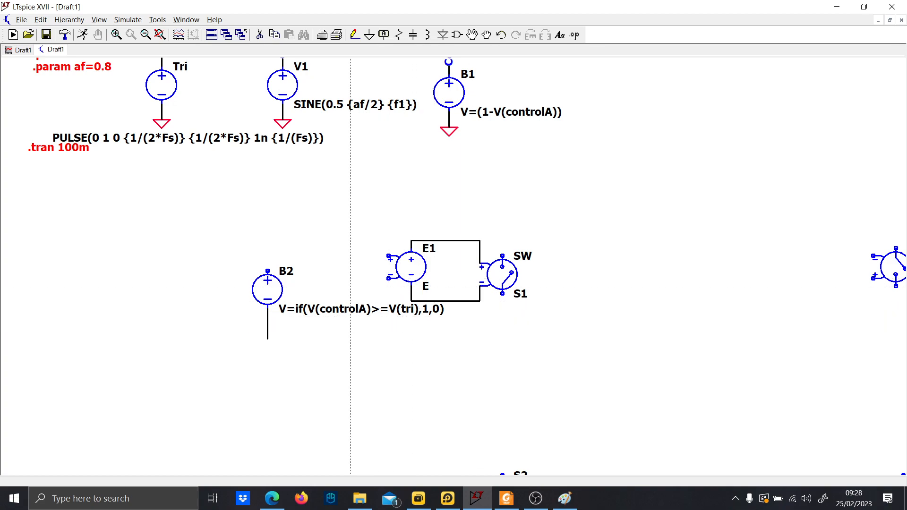
# Add a ground symbol at the bottom of B2's lower wire.
pyautogui.press('g')
pyautogui.click(267, 339)
pyautogui.press('Escape')
# Wire B2's ground node to E1's negative input and B2's top to E1's positive input.
pyautogui.press('F3')
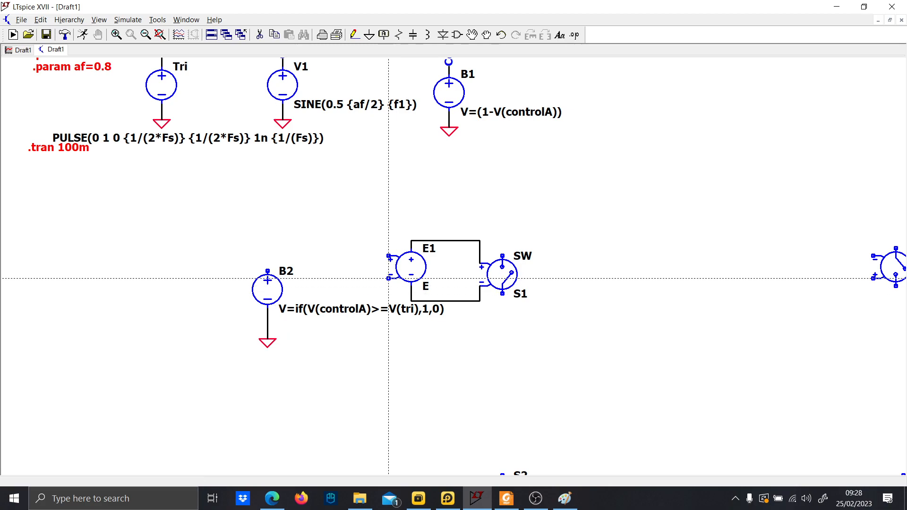
pyautogui.click(388, 278)
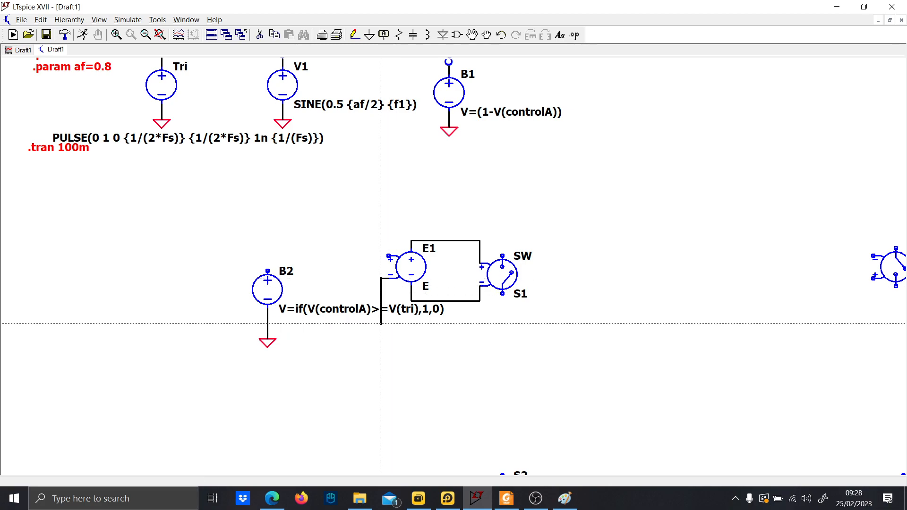
pyautogui.click(267, 323)
pyautogui.click(268, 256)
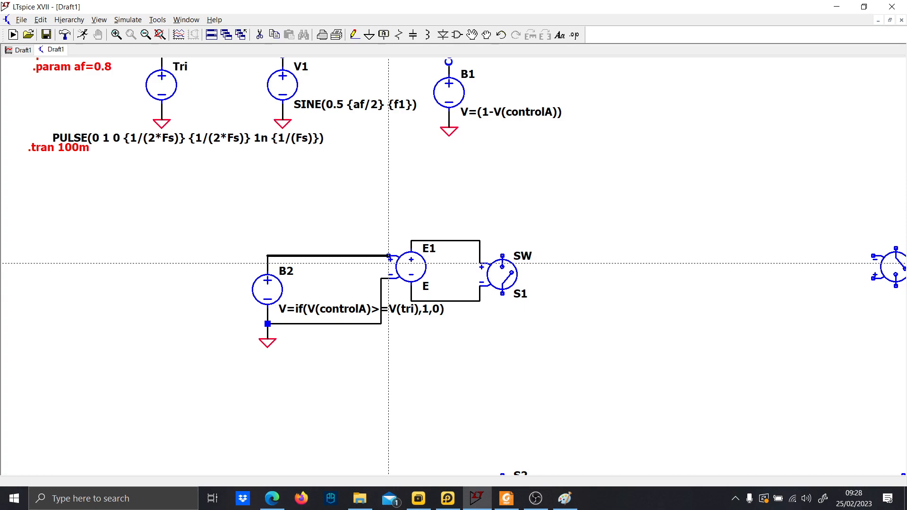
pyautogui.click(395, 264)
pyautogui.press('Escape')
# Delete the wire to E1's positive input and redraw it straight from B2's top.
pyautogui.press('F5')
pyautogui.click(386, 256)
pyautogui.press('F3')
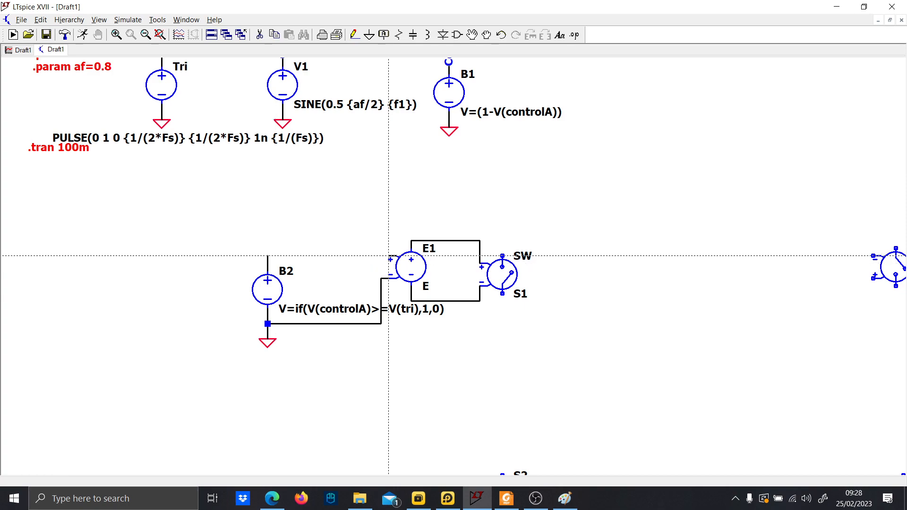
pyautogui.click(388, 255)
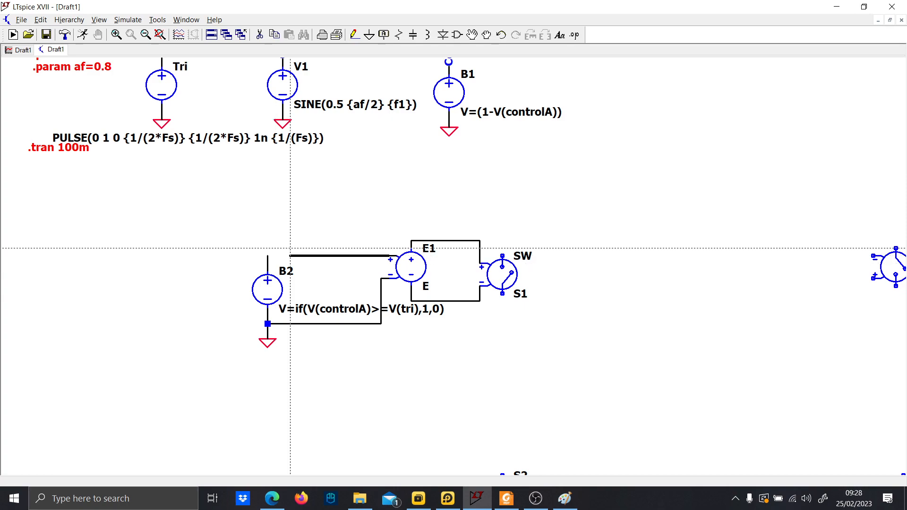
pyautogui.click(268, 255)
pyautogui.press('Escape')
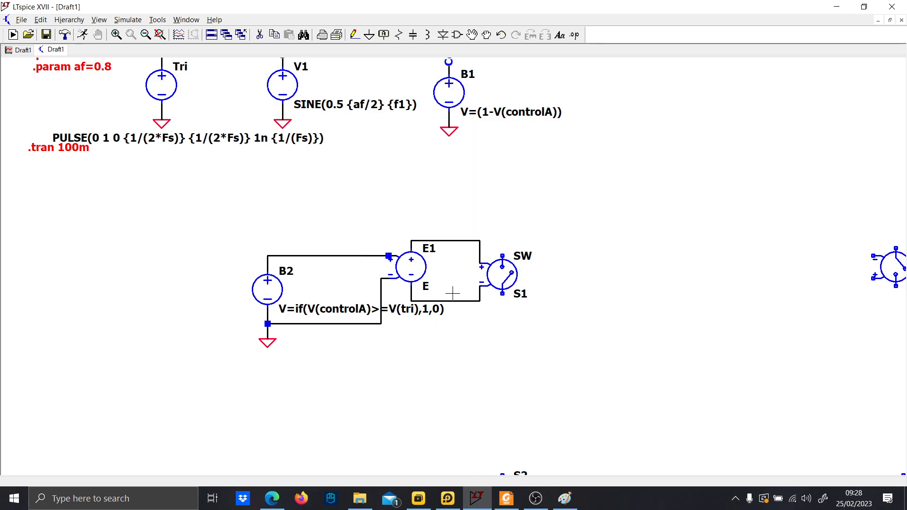
# Add the text .model SW SW(Ron=0.1m Roff=10Meg Vt=0.5) above the circuit.
pyautogui.scroll(-3, 483, 309)
pyautogui.scroll(2, 483, 309)
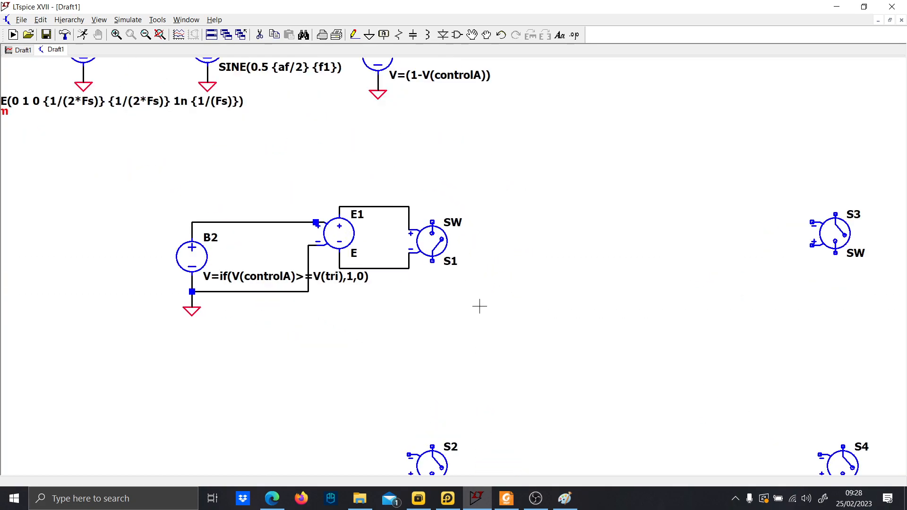
pyautogui.press('t')
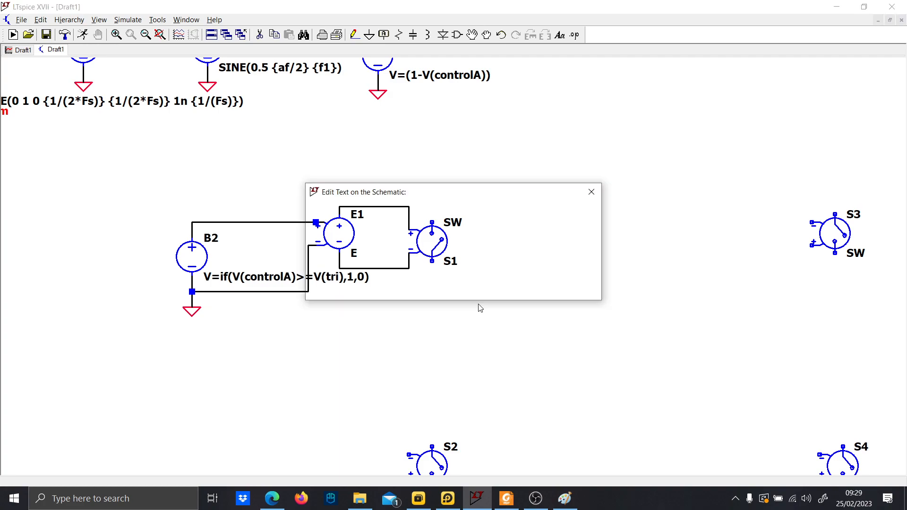
pyautogui.write('.model')
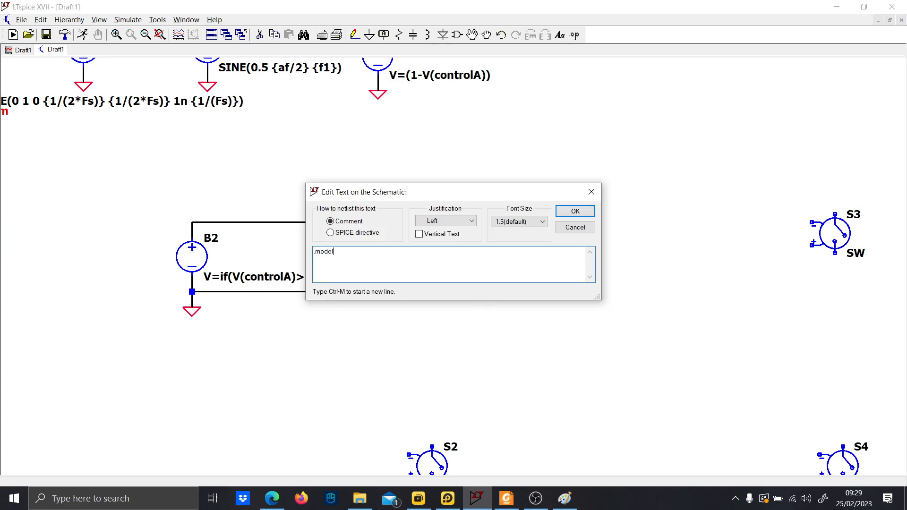
pyautogui.press('capslock')
pyautogui.write('SW(R')
pyautogui.press('capslock')
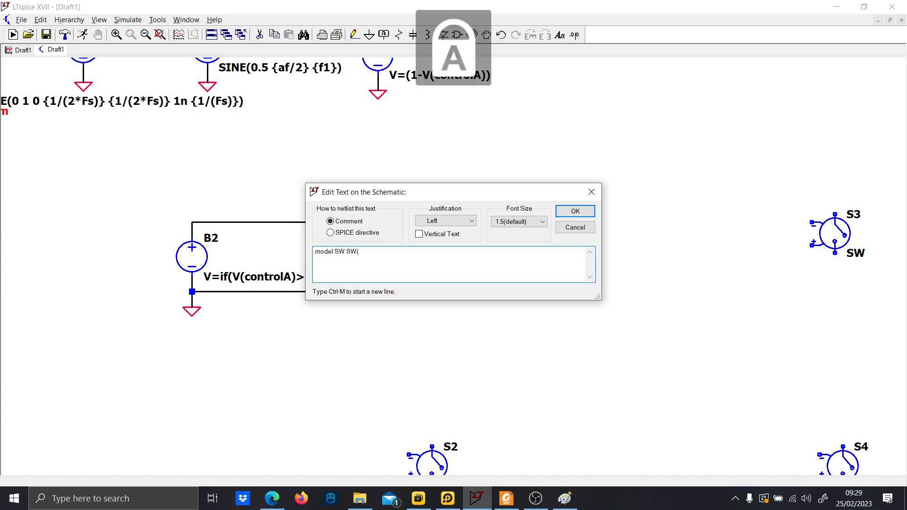
pyautogui.write('on=')
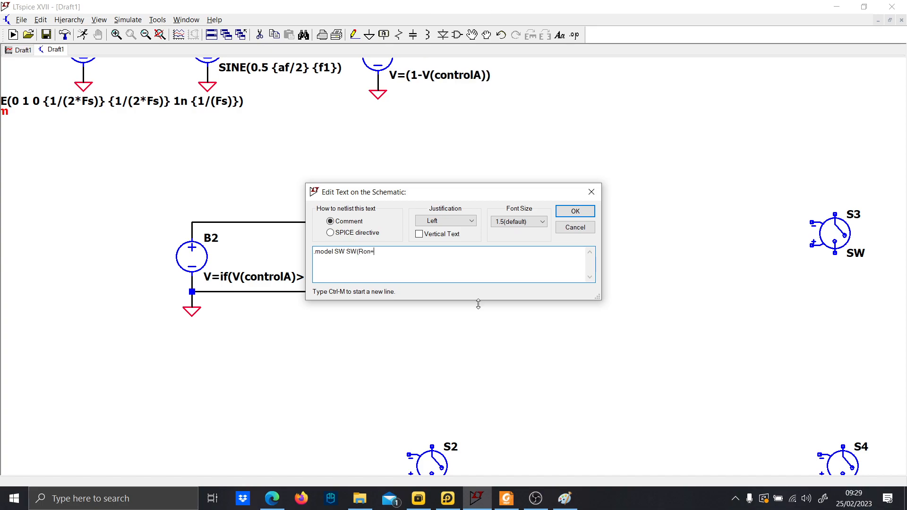
pyautogui.write('10.1m')
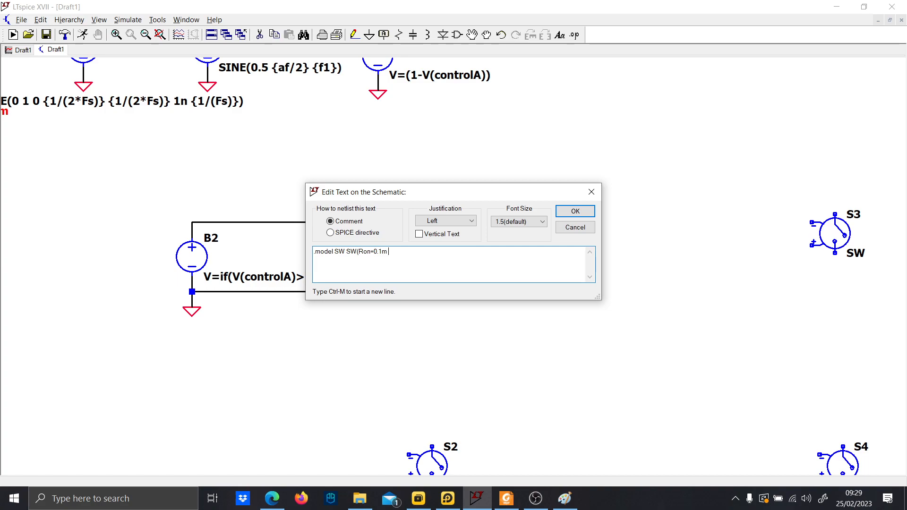
pyautogui.press('capslock')
pyautogui.write('R')
pyautogui.press('capslock')
pyautogui.write('off=')
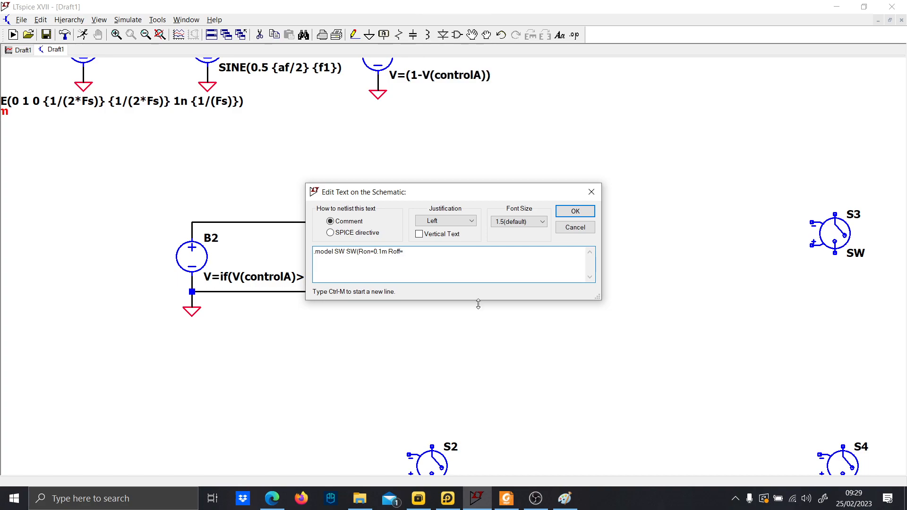
pyautogui.write('10')
pyautogui.press('capslock')
pyautogui.write('M')
pyautogui.press('capslock')
pyautogui.write('eg')
pyautogui.press('capslock')
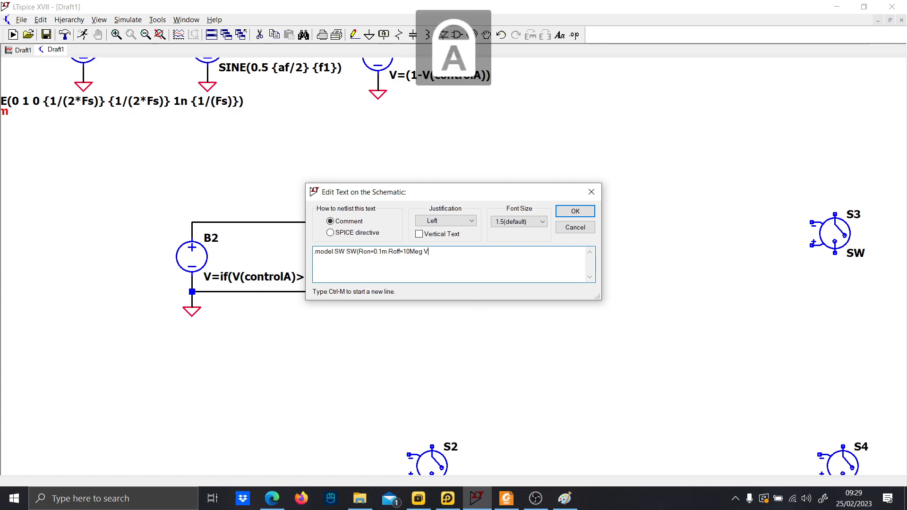
pyautogui.write('V')
pyautogui.press('capslock')
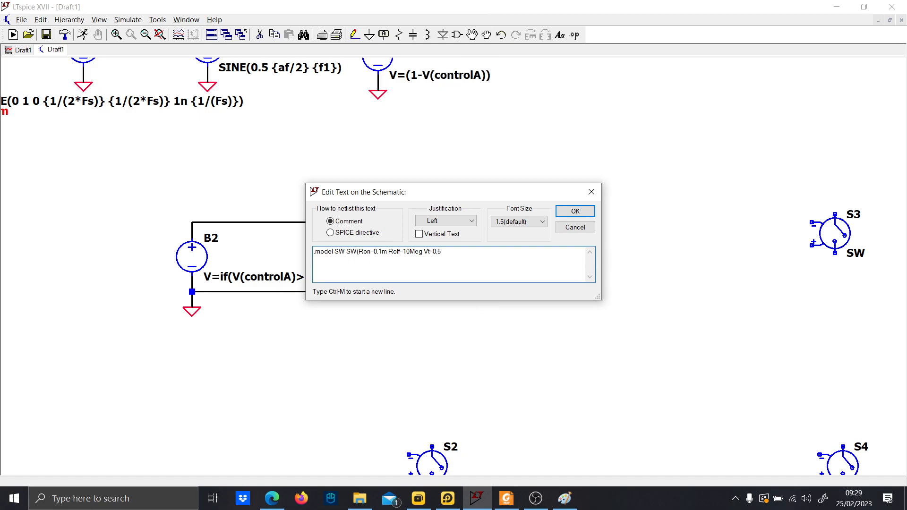
pyautogui.press('Return')
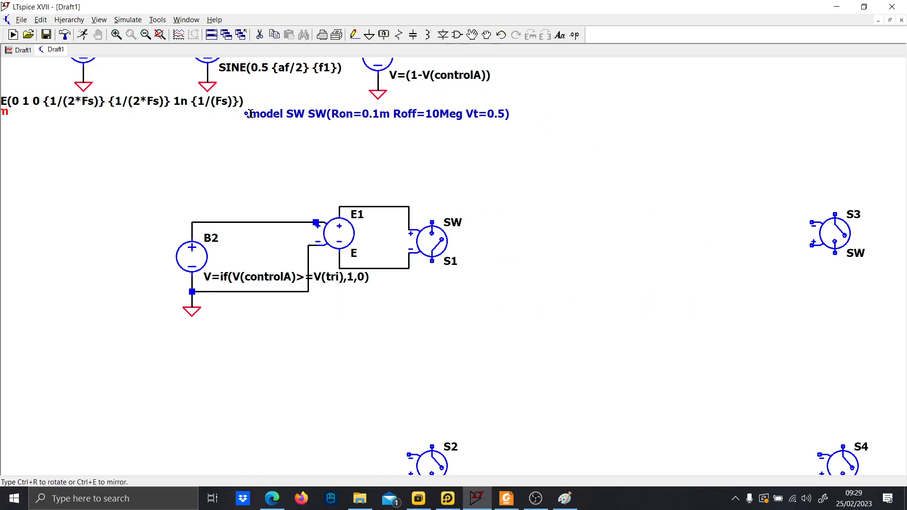
pyautogui.click(279, 117)
# Convert the switch model text into a SPICE directive.
pyautogui.rightClick(278, 117)
pyautogui.click(329, 233)
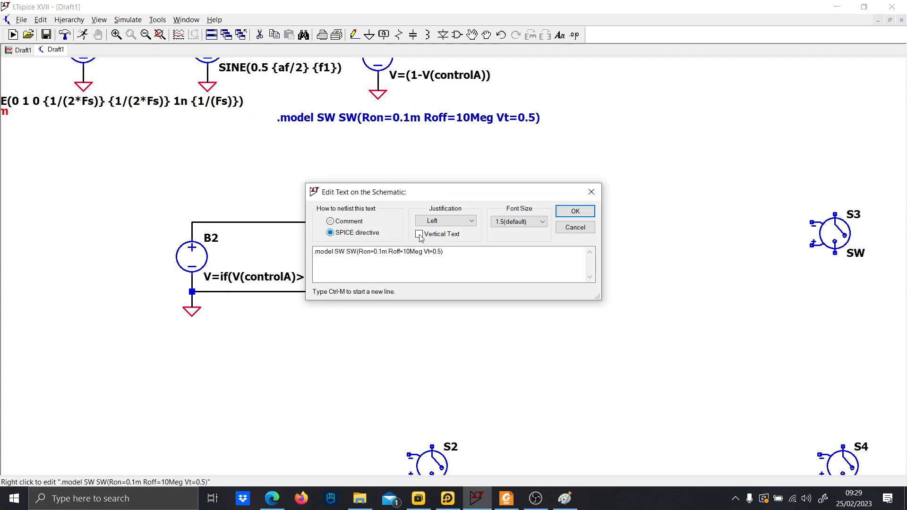
pyautogui.click(575, 212)
# Delete switches S2, S3 and S4 from the schematic.
pyautogui.scroll(-2, 469, 273)
pyautogui.moveTo(468, 273); pyautogui.dragTo(465, 257)
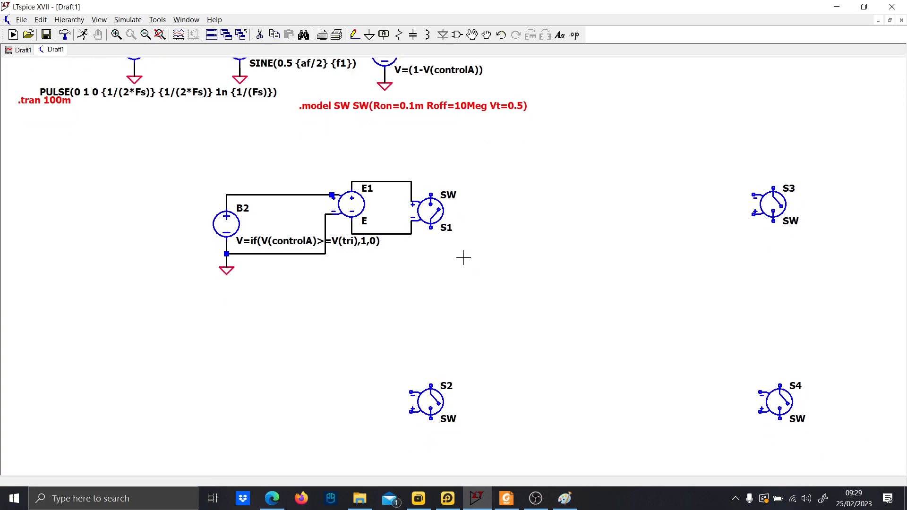
pyautogui.press('Delete')
pyautogui.moveTo(393, 337); pyautogui.dragTo(478, 427)
pyautogui.moveTo(709, 374); pyautogui.dragTo(766, 414)
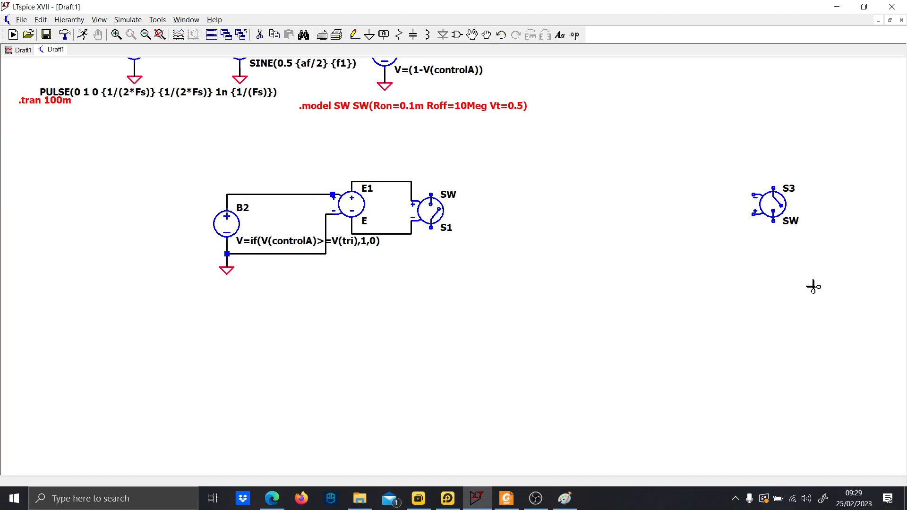
pyautogui.moveTo(813, 280); pyautogui.dragTo(744, 173)
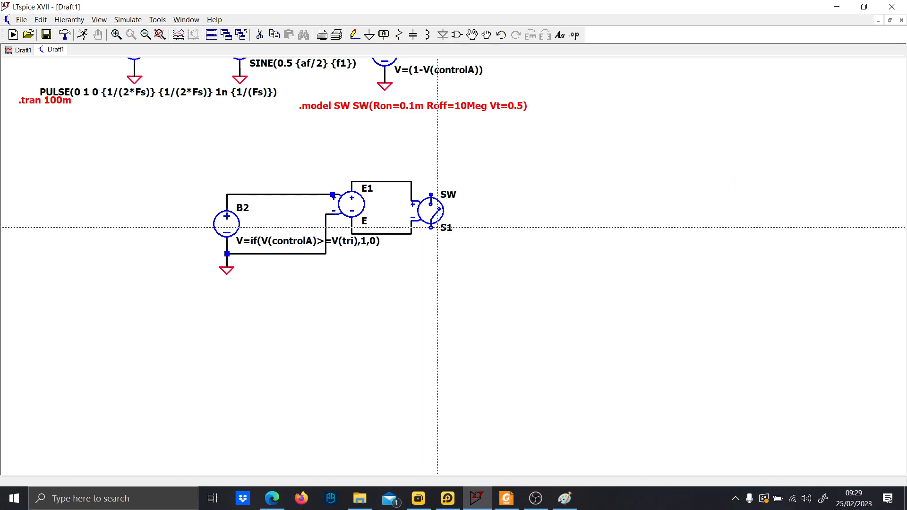
# Draw a wire down from S1's lower switch terminal.
pyautogui.click(431, 228)
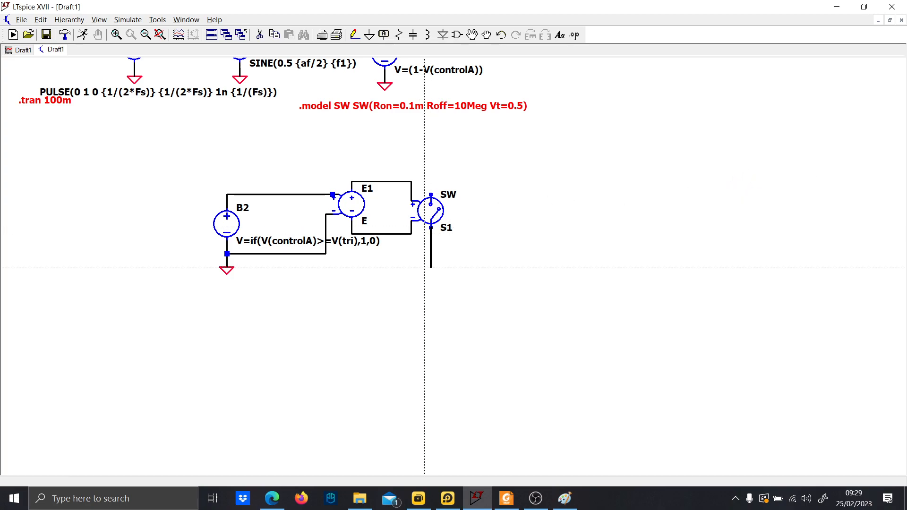
pyautogui.click(431, 274)
pyautogui.press('Escape')
pyautogui.scroll(6, 335, 195)
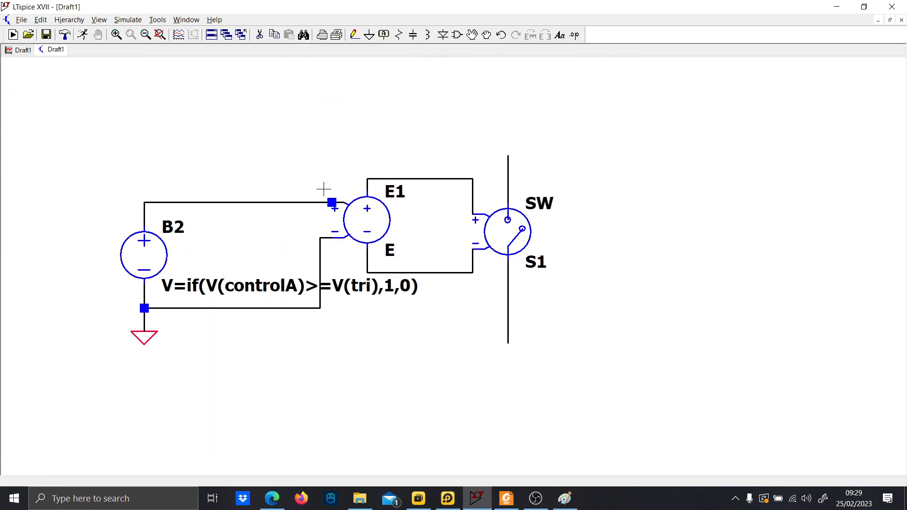
# Draw a wire from E1's positive input leftwards across to the schematic's left side.
pyautogui.press('F3')
pyautogui.click(341, 211)
pyautogui.click(24, 211)
pyautogui.press('Escape')
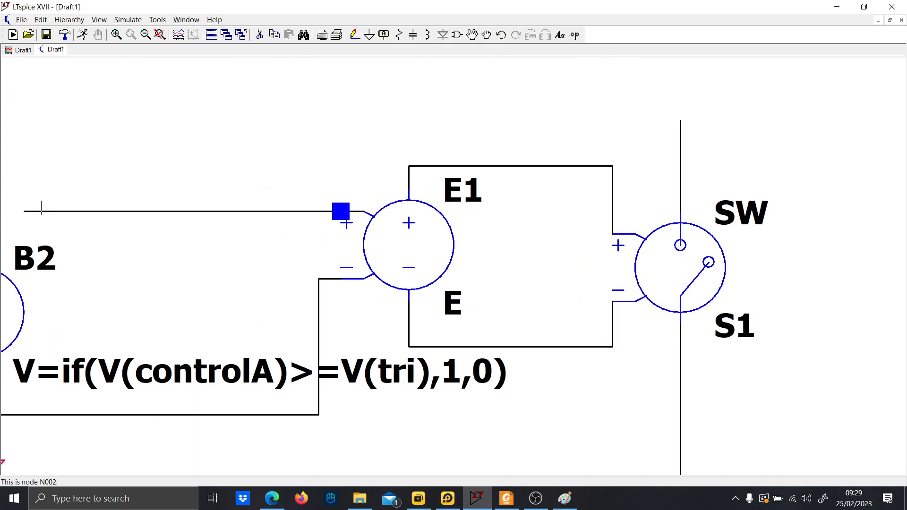
# Connect the wire from E1's positive input to the top terminal of source B2.
pyautogui.scroll(-3, 223, 270)
pyautogui.scroll(3, 223, 264)
pyautogui.scroll(2, 385, 252)
pyautogui.press('F5')
pyautogui.click(412, 229)
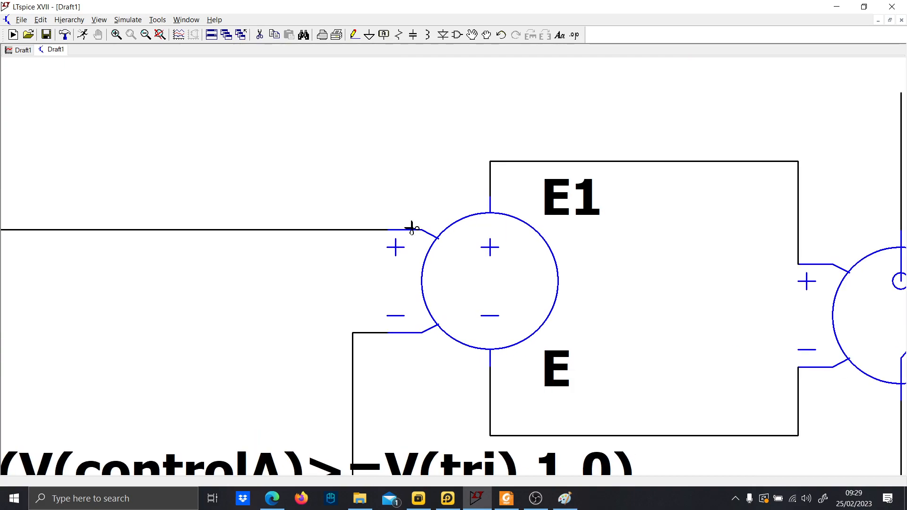
pyautogui.scroll(-3, 331, 246)
pyautogui.scroll(1, 284, 253)
pyautogui.press('F3')
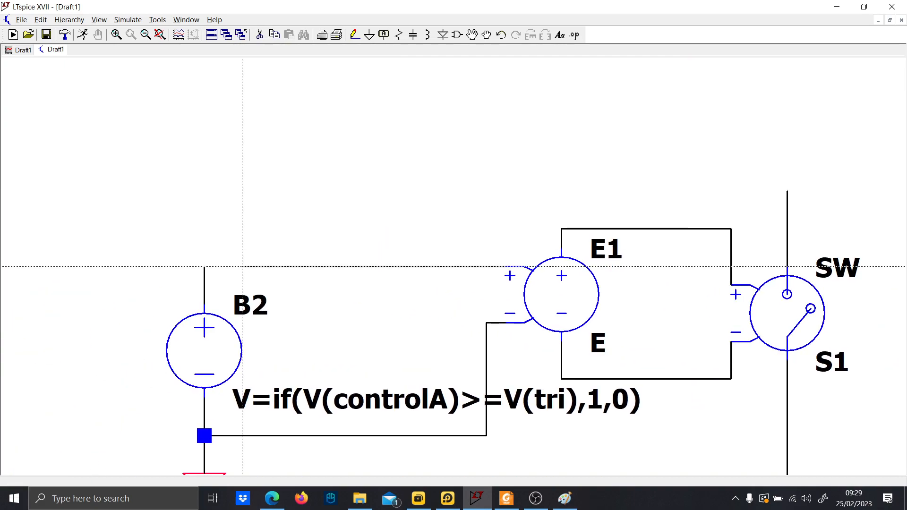
pyautogui.click(204, 267)
pyautogui.press('Escape')
# Set E1's gain value to 1.
pyautogui.scroll(-4, 293, 284)
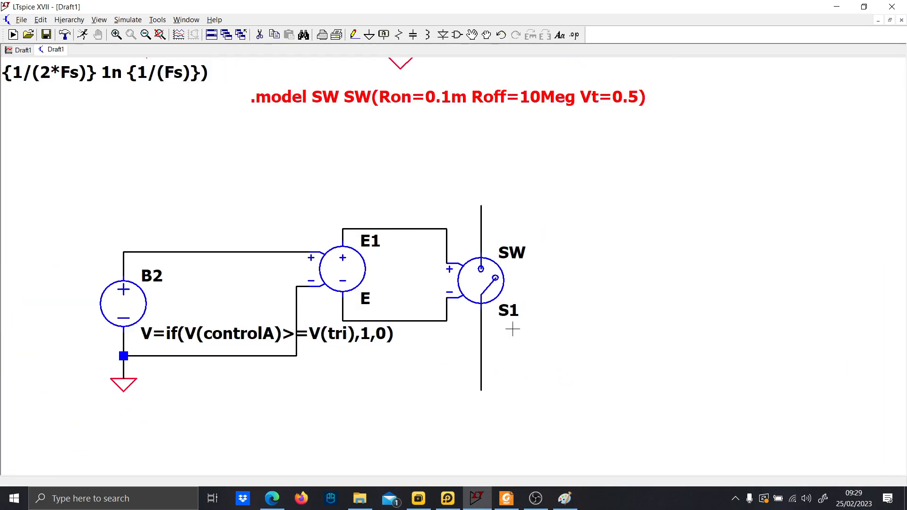
pyautogui.scroll(2, 447, 330)
pyautogui.rightClick(456, 312)
pyautogui.write('1')
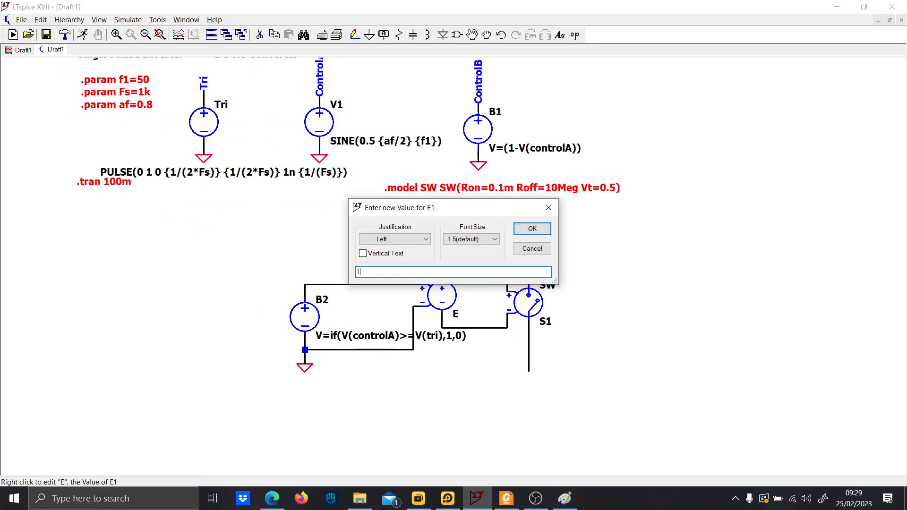
pyautogui.press('Return')
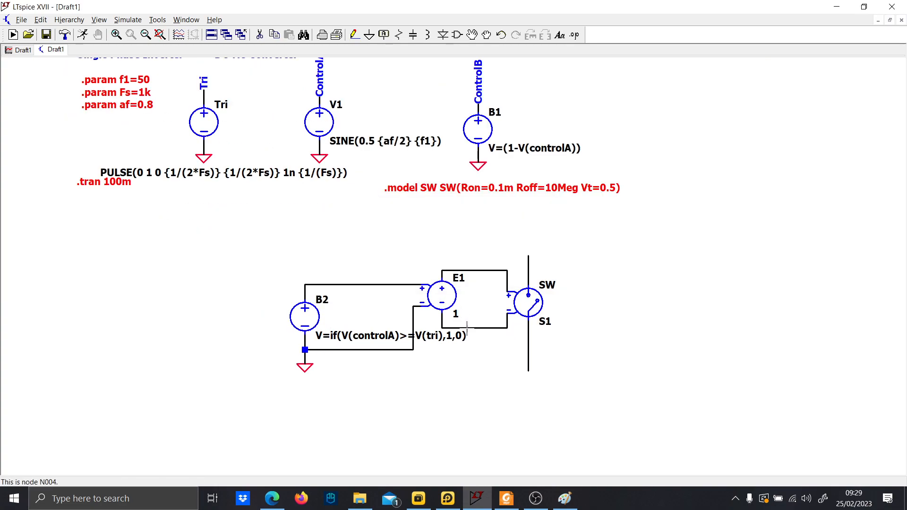
# Draw a wire loop from S1's lower terminal out to the right and back up to its upper terminal.
pyautogui.press('F3')
pyautogui.click(529, 356)
pyautogui.click(601, 356)
pyautogui.click(601, 262)
pyautogui.click(529, 262)
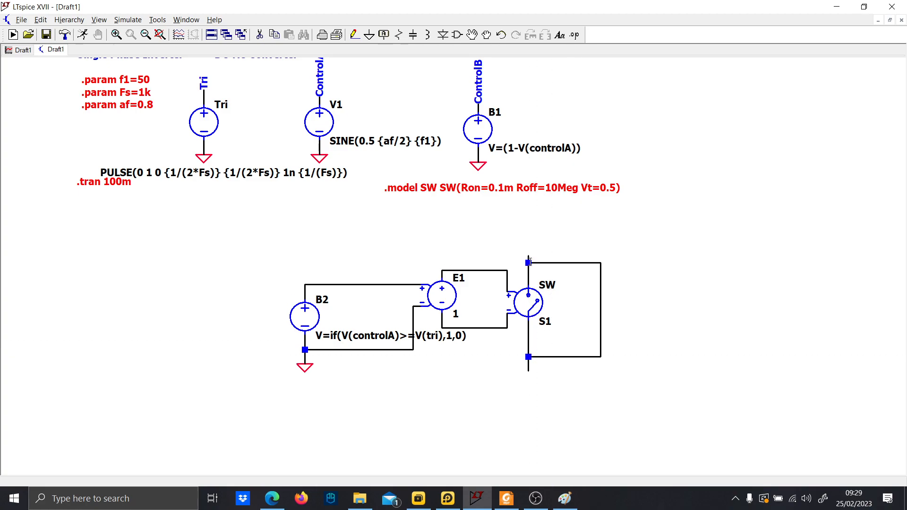
# Place diode D1 in the wire loop beside S1, cathode toward the upper terminal.
pyautogui.press('d')
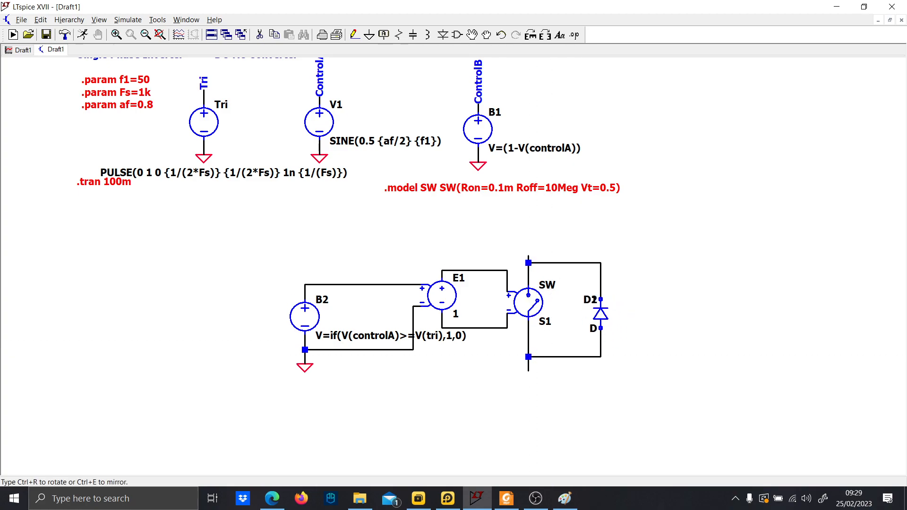
pyautogui.press('Escape')
pyautogui.scroll(-2, 571, 330)
pyautogui.moveTo(570, 330); pyautogui.dragTo(441, 279)
pyautogui.scroll(2, 436, 277)
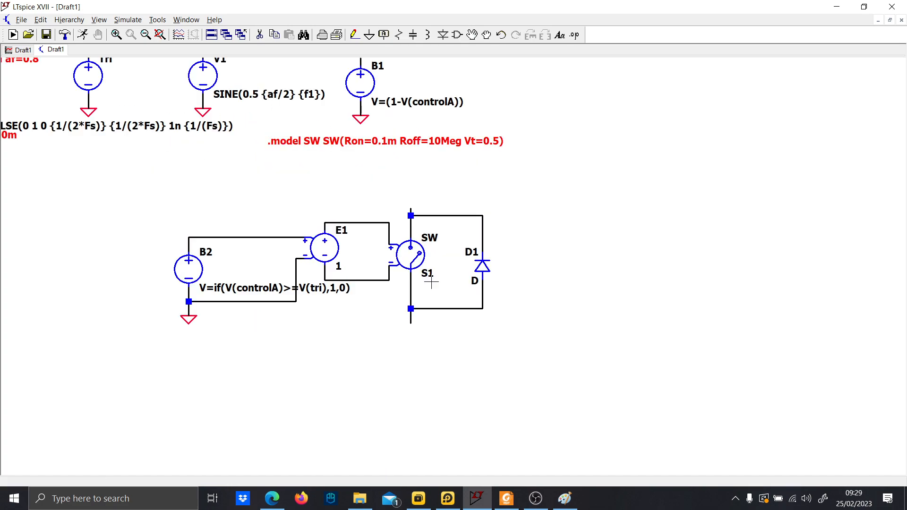
pyautogui.scroll(-2, 360, 340)
pyautogui.moveTo(361, 341); pyautogui.dragTo(305, 302)
pyautogui.scroll(1, 301, 304)
# Copy the B2, E1, S1 and D1 block three times to form a two-by-two arrangement of switch legs.
pyautogui.press('F6')
pyautogui.moveTo(167, 194); pyautogui.dragTo(456, 322)
pyautogui.click(461, 454)
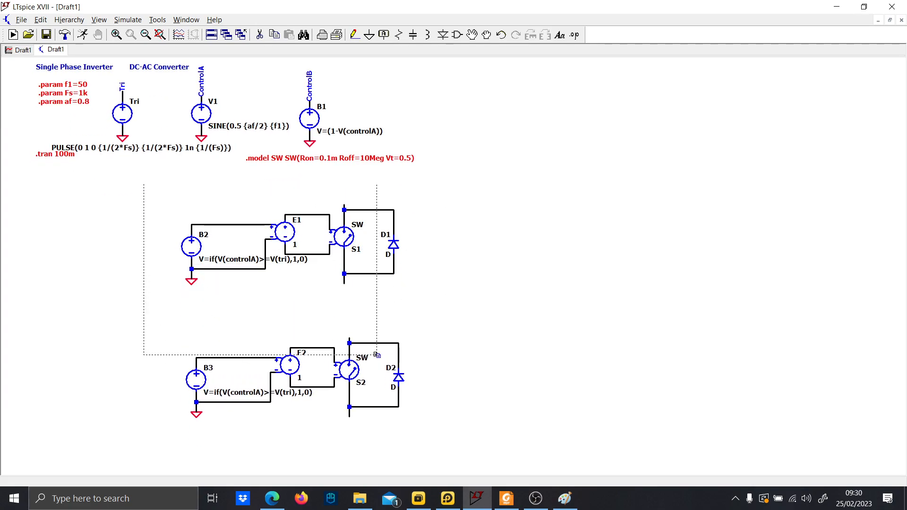
pyautogui.moveTo(376, 355); pyautogui.dragTo(492, 439)
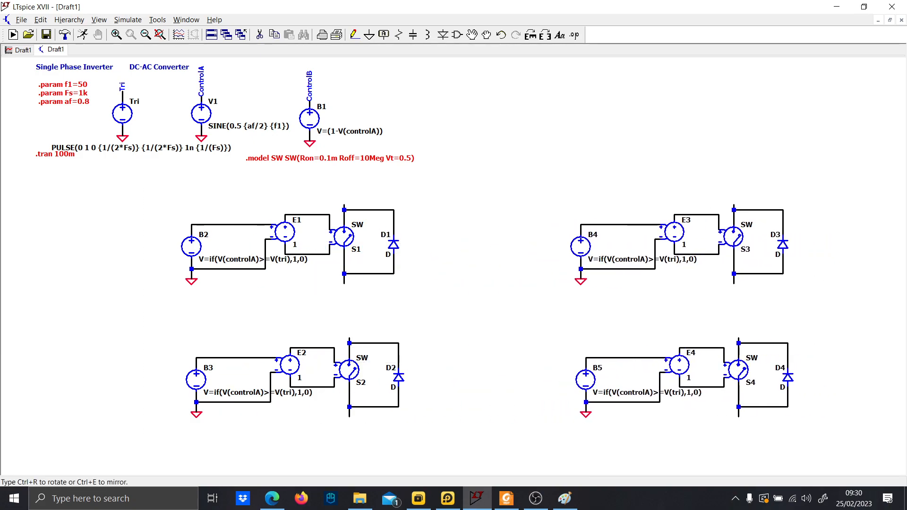
pyautogui.click(452, 289)
pyautogui.scroll(4, 380, 289)
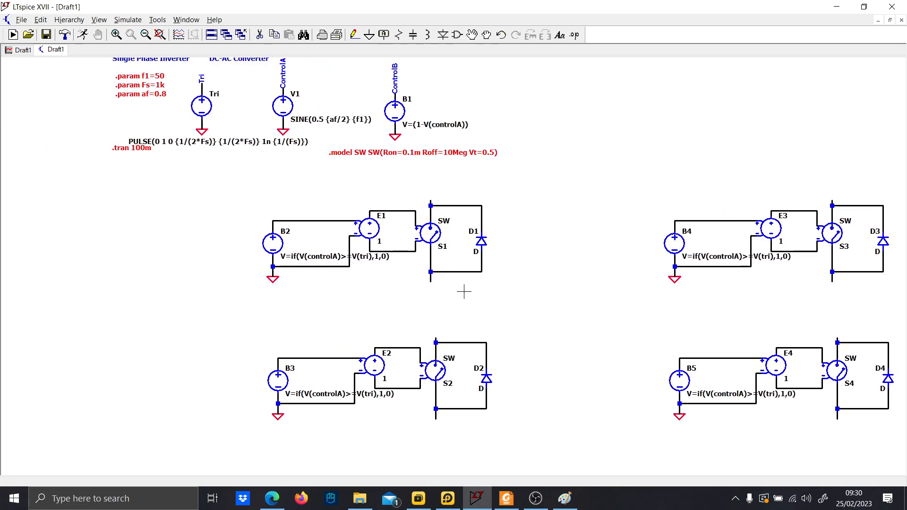
pyautogui.scroll(-2, 367, 249)
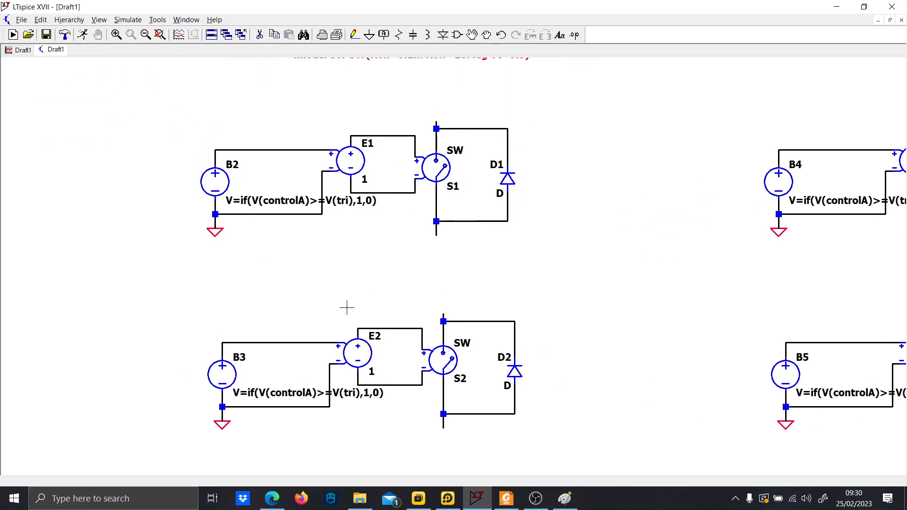
# Add the comment text 'High side LEG A' above the S1 block.
pyautogui.press('t')
pyautogui.press('capslock')
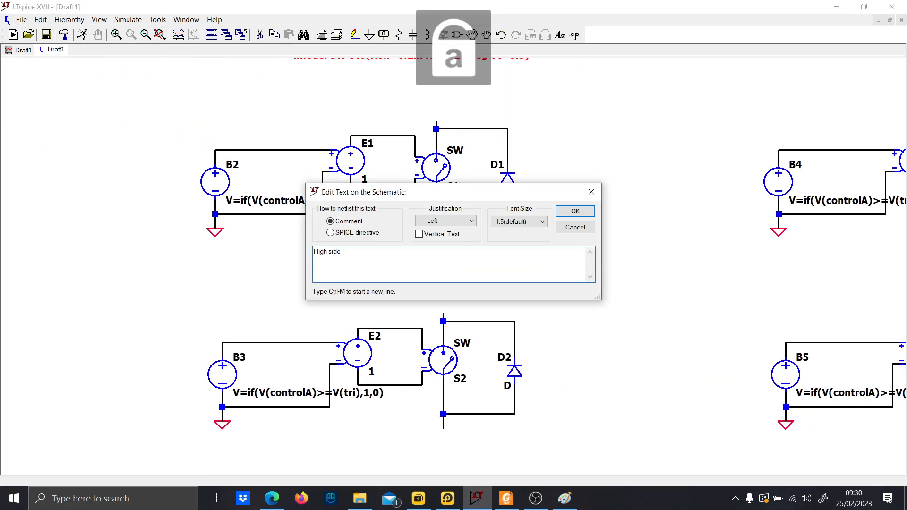
pyautogui.write('High side LEG A')
pyautogui.press('Return')
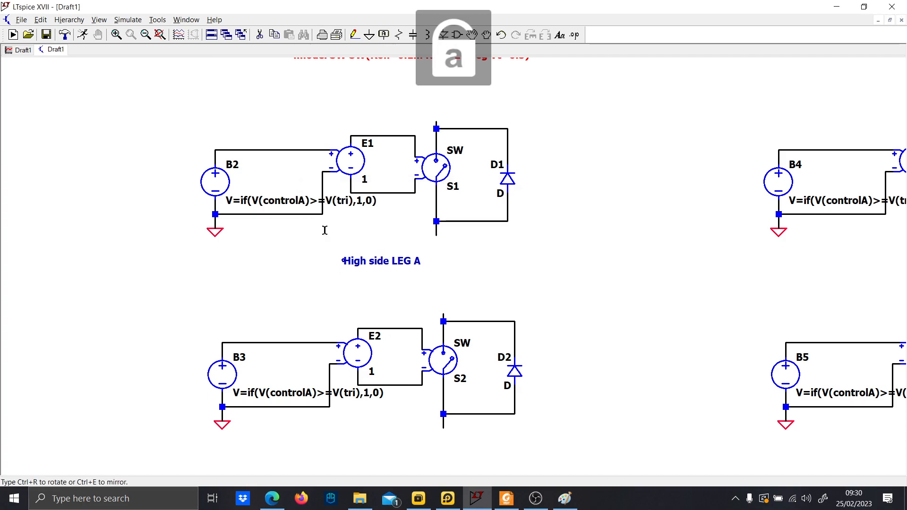
pyautogui.click(323, 118)
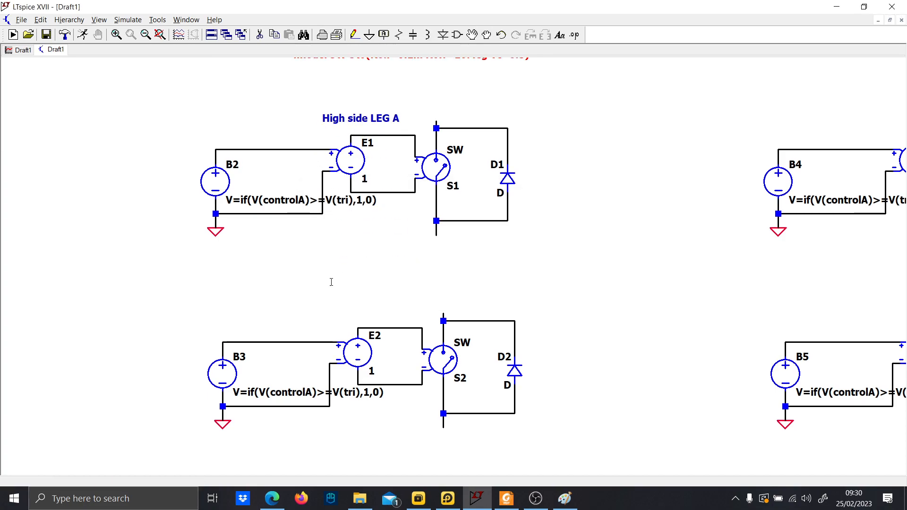
# Add the comment text 'LOW SIDE' above the S2 block.
pyautogui.press('t')
pyautogui.press('capslock')
pyautogui.write('LOW SIDE')
pyautogui.press('capslock')
pyautogui.press('Return')
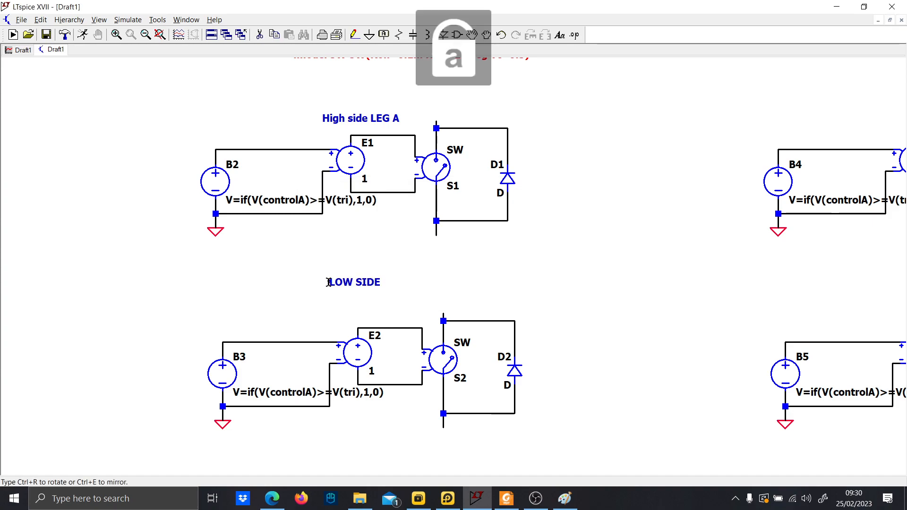
pyautogui.click(318, 283)
# Change B3's expression to V=if(V(controlA)<V(tri),1,0).
pyautogui.scroll(1, 331, 388)
pyautogui.rightClick(335, 400)
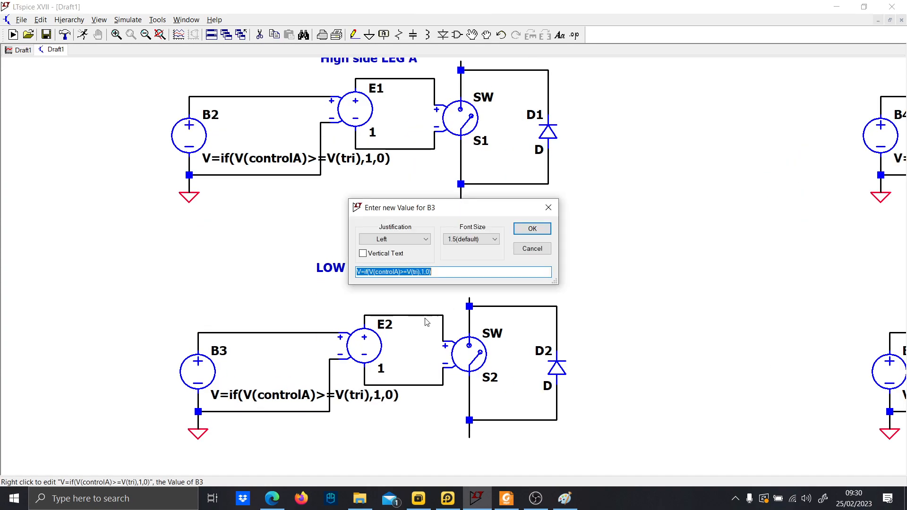
pyautogui.click(403, 273)
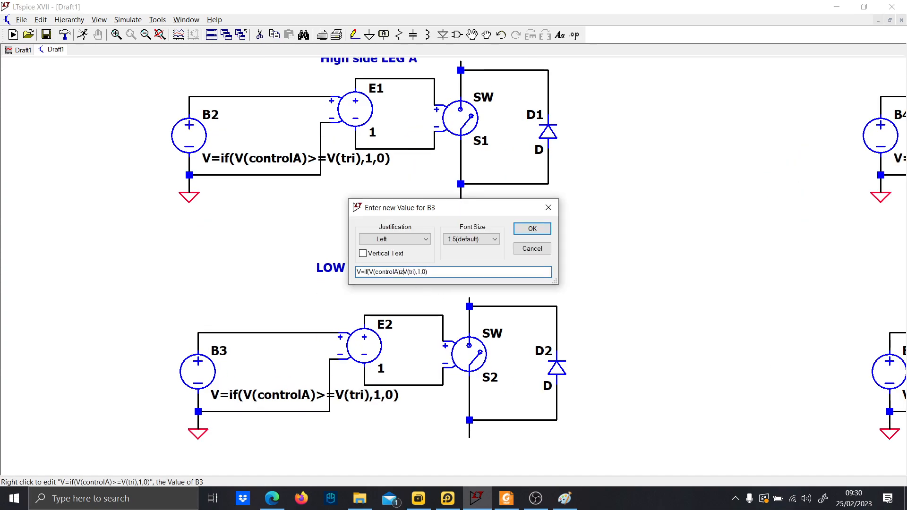
pyautogui.press('BackSpace')
pyautogui.press('BackSpace')
pyautogui.press('Return')
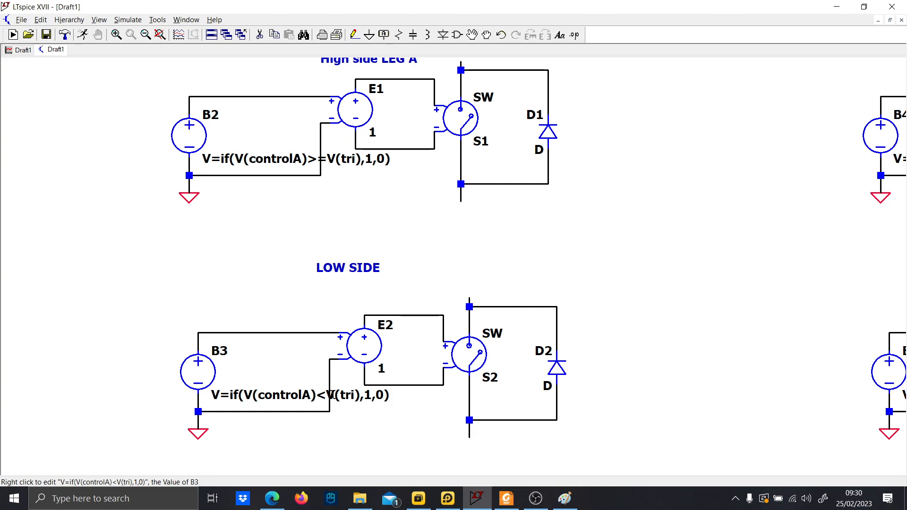
# Change B4's expression to V=if(V(controlB)>=V(tri),1,0).
pyautogui.scroll(-1, 592, 302)
pyautogui.moveTo(629, 318); pyautogui.dragTo(272, 297)
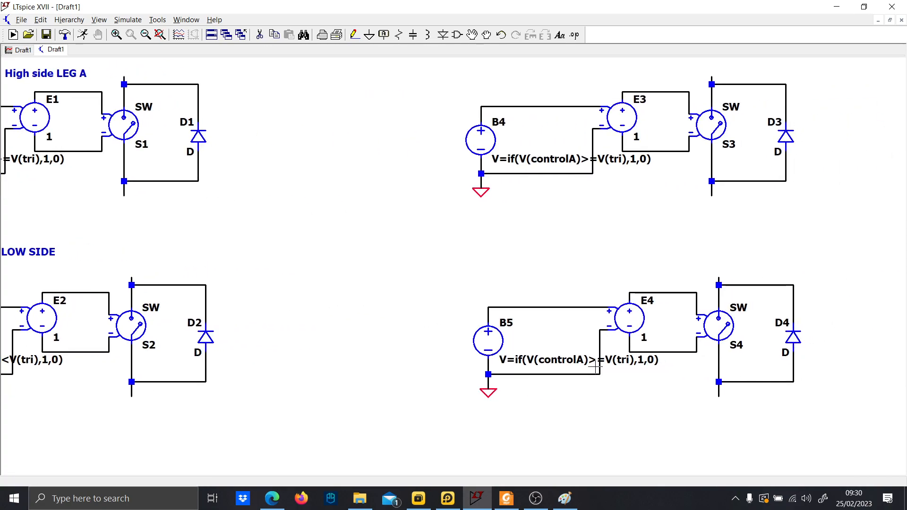
pyautogui.moveTo(565, 244); pyautogui.dragTo(543, 280)
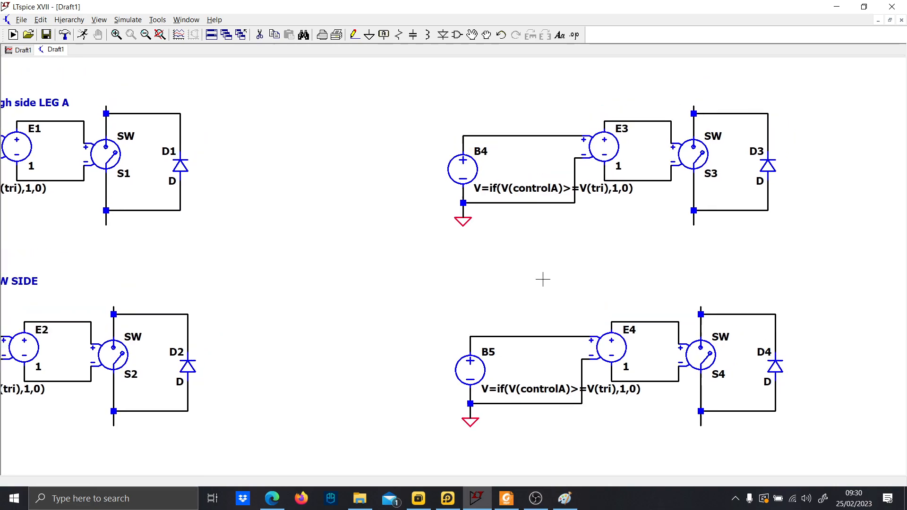
pyautogui.rightClick(547, 200)
pyautogui.click(401, 273)
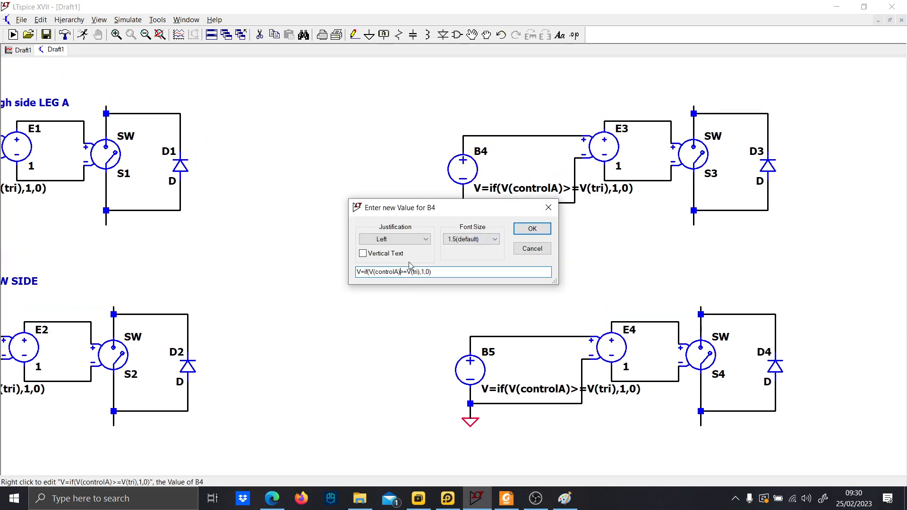
pyautogui.write('B')
pyautogui.press('Return')
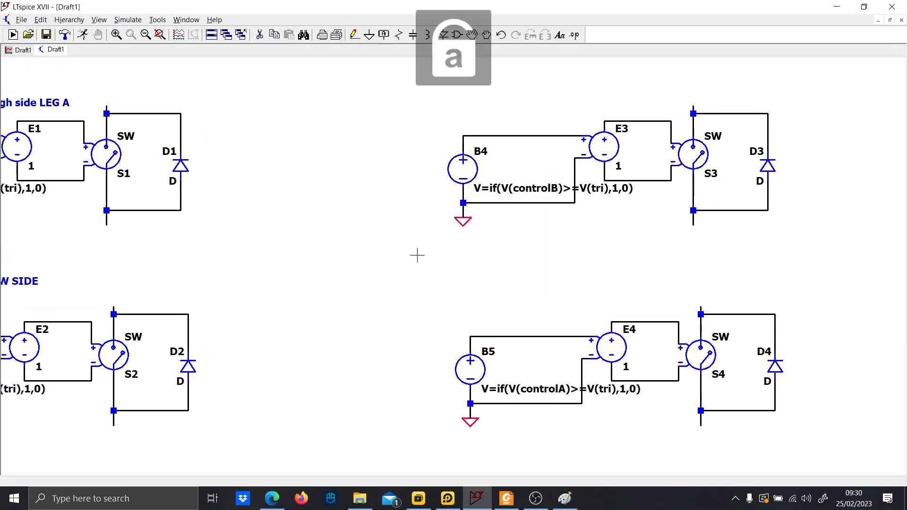
# Change B5's expression to V=if(V(controlB)<V(tri),1,0).
pyautogui.rightClick(567, 392)
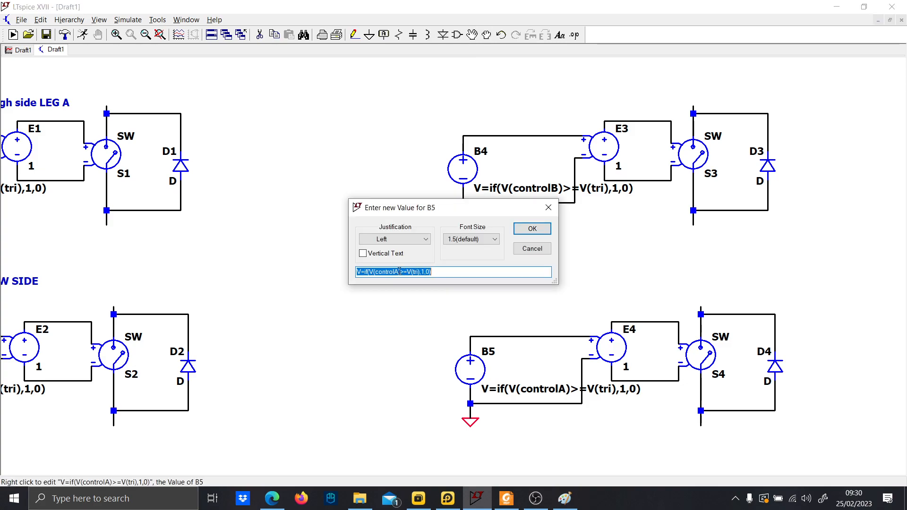
pyautogui.click(399, 271)
pyautogui.press('BackSpace')
pyautogui.write('B')
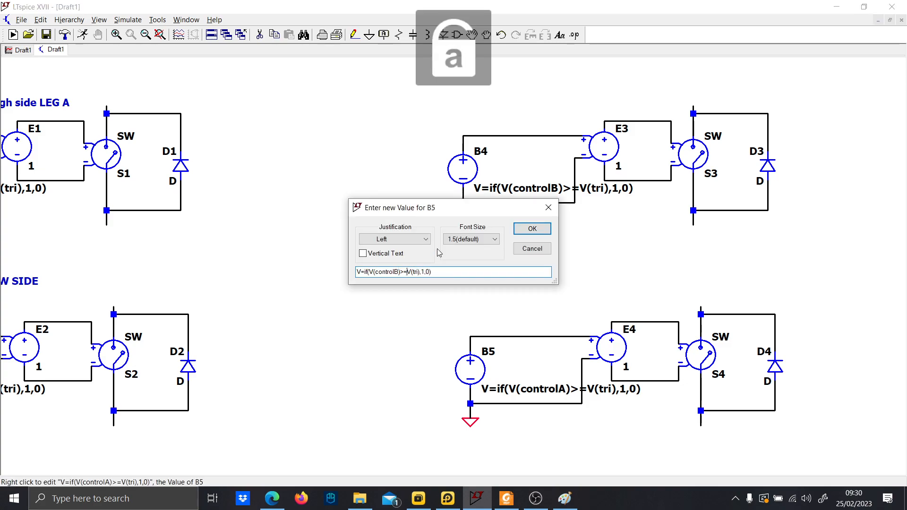
pyautogui.press('BackSpace')
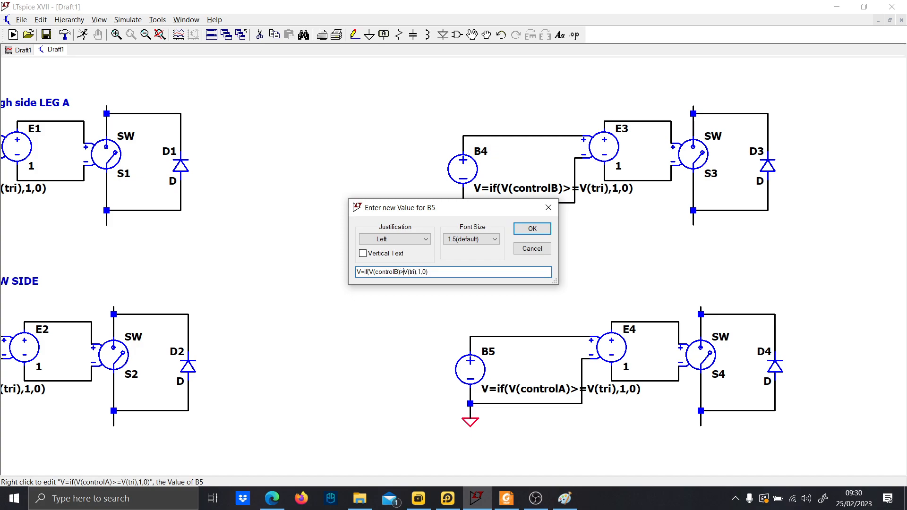
pyautogui.write('<')
pyautogui.press('Return')
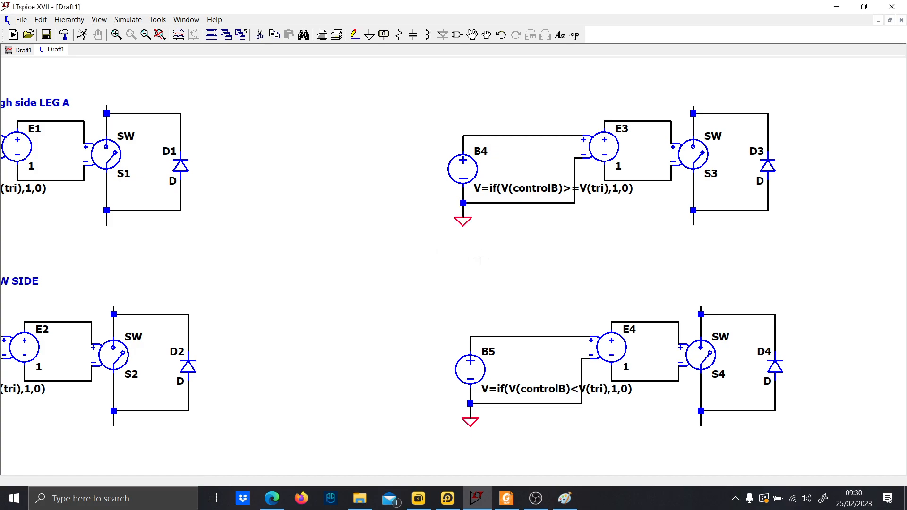
# Wire S3's lower terminal to S4's upper terminal and ground S4's lower terminal.
pyautogui.click(700, 314)
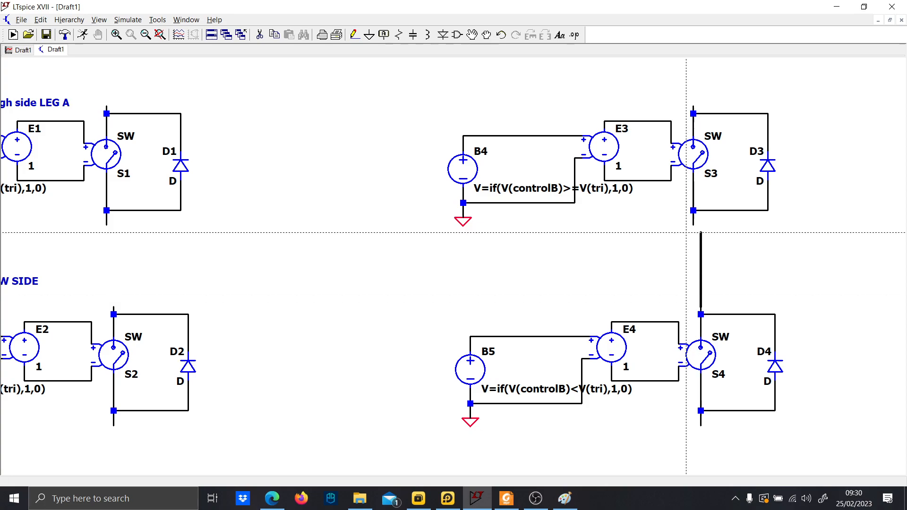
pyautogui.click(693, 226)
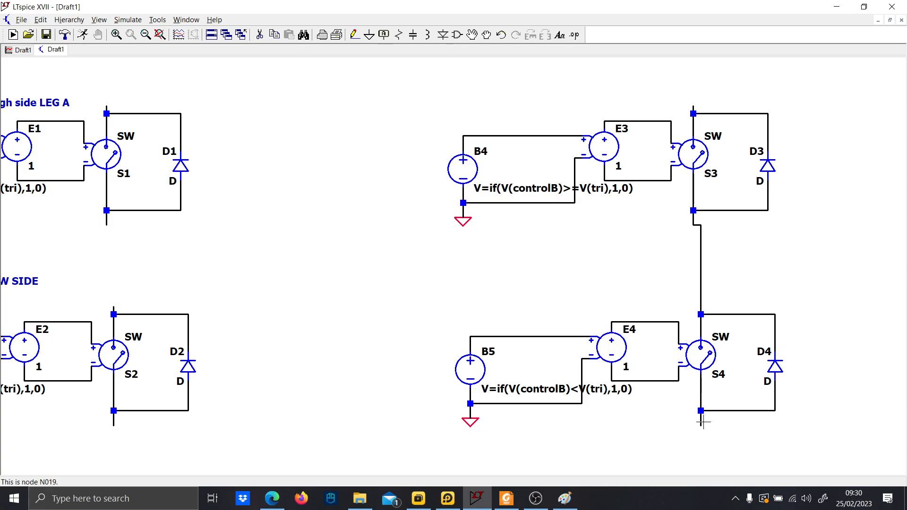
pyautogui.press('F3')
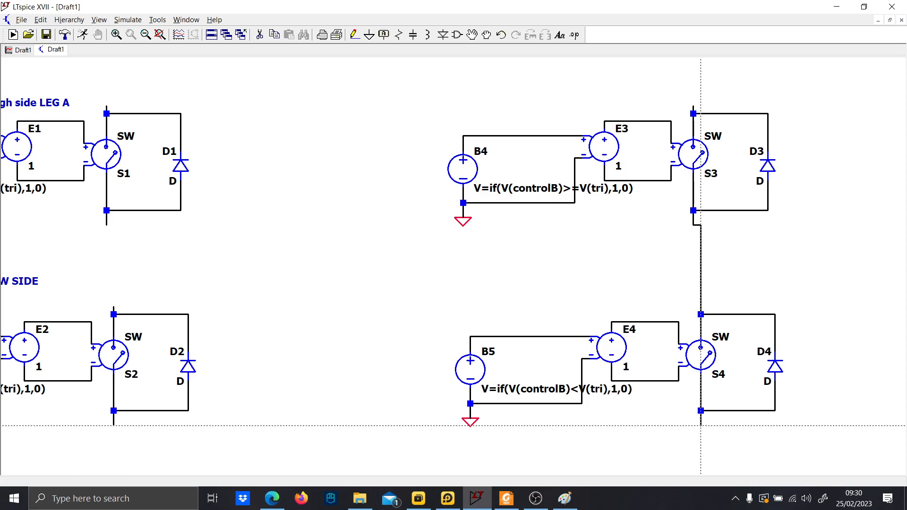
pyautogui.press('g')
pyautogui.click(701, 425)
pyautogui.press('Escape')
# Ground the lower terminal of switch S2.
pyautogui.moveTo(208, 369); pyautogui.dragTo(390, 361)
pyautogui.press('F3')
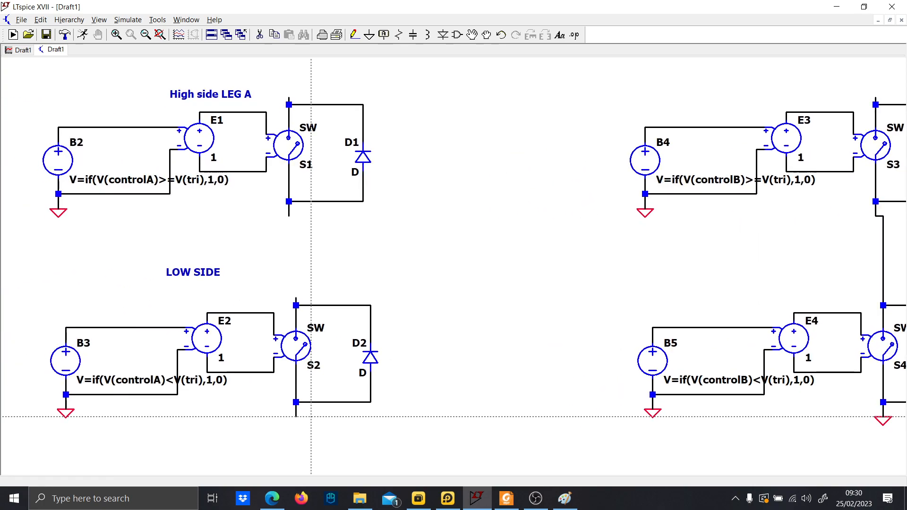
pyautogui.click(296, 425)
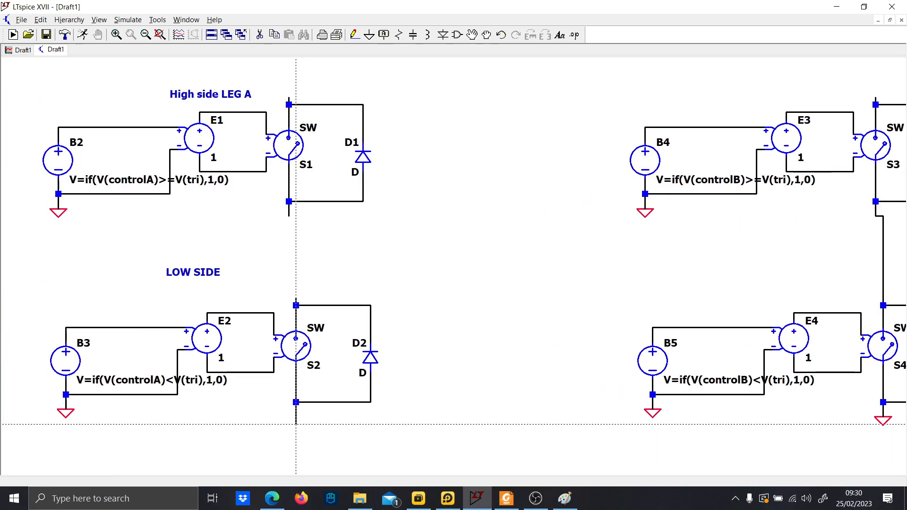
pyautogui.press('g')
pyautogui.click(297, 424)
pyautogui.press('Escape')
# Wire S1's lower terminal to S2's upper terminal.
pyautogui.scroll(-2, 403, 400)
pyautogui.moveTo(440, 397); pyautogui.dragTo(396, 399)
pyautogui.press('F3')
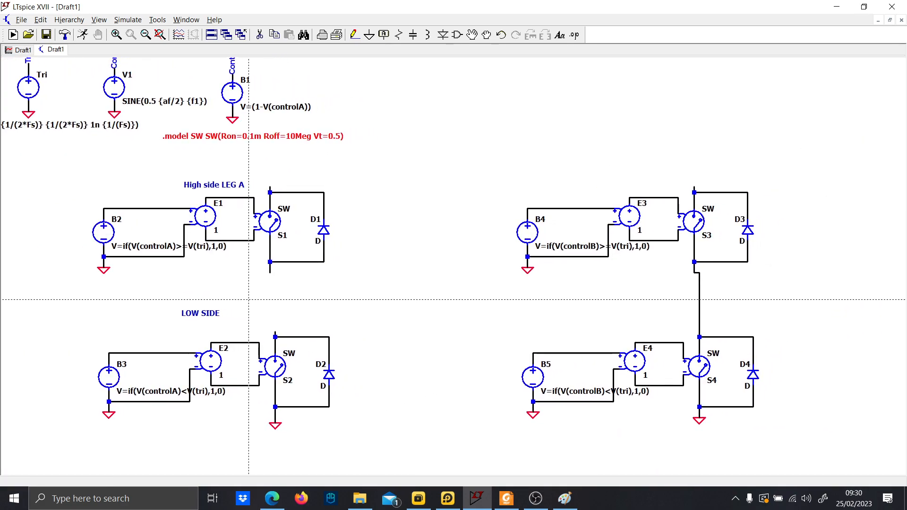
pyautogui.click(276, 337)
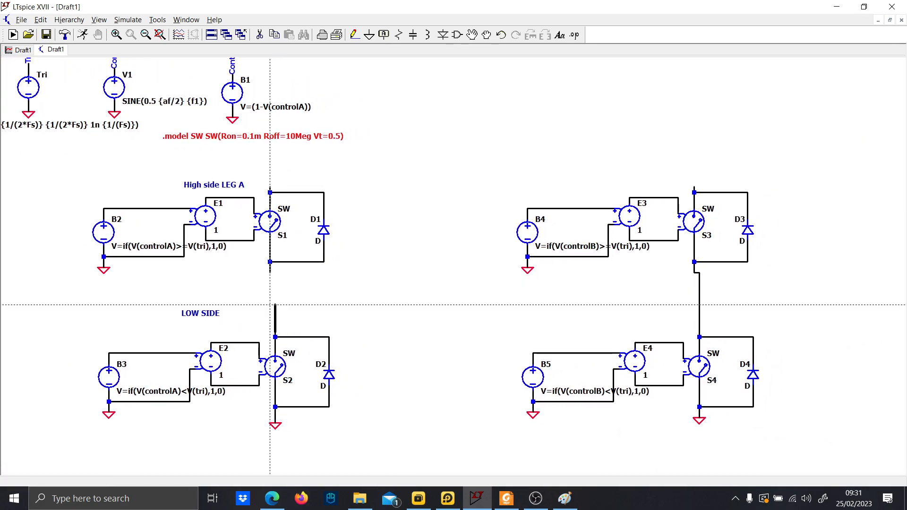
pyautogui.rightClick(270, 278)
pyautogui.click(301, 337)
pyautogui.click(302, 262)
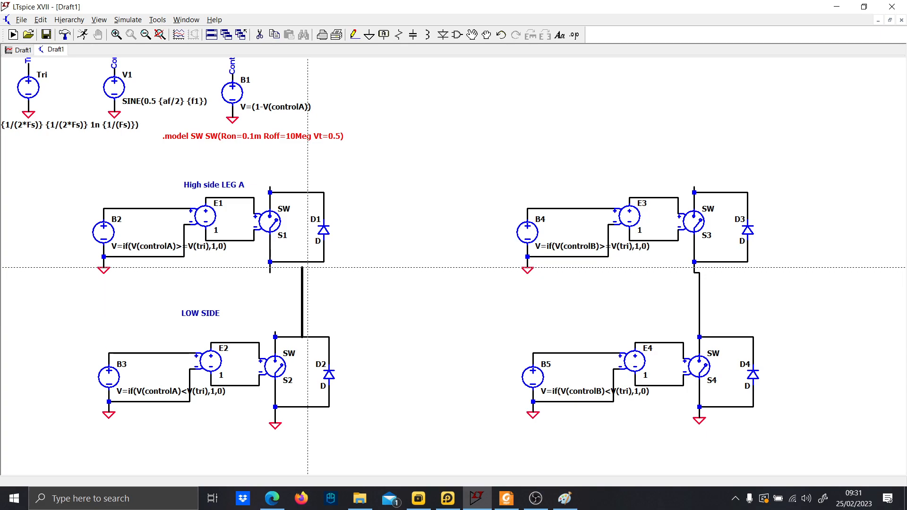
# Wire the midpoint of leg A (between S1 and S2) to the midpoint of leg B (between S3 and S4).
pyautogui.click(695, 305)
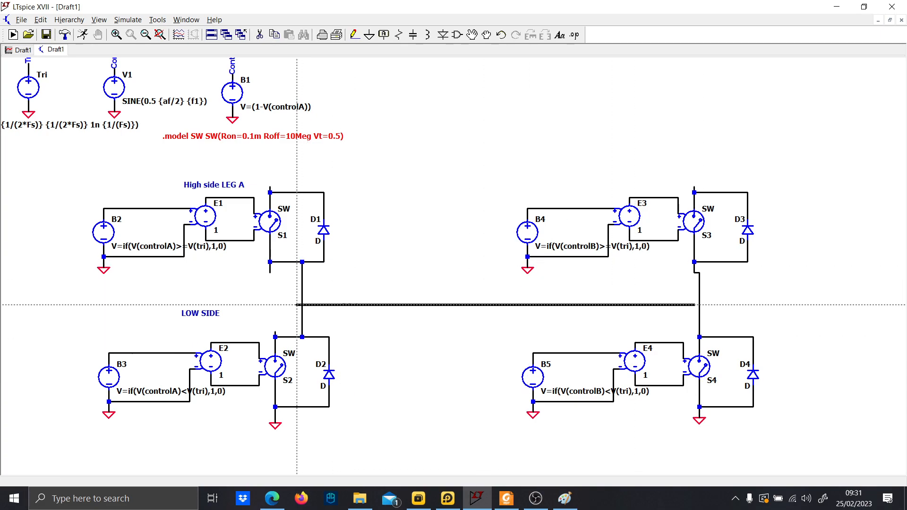
pyautogui.click(302, 305)
pyautogui.scroll(-3, 374, 311)
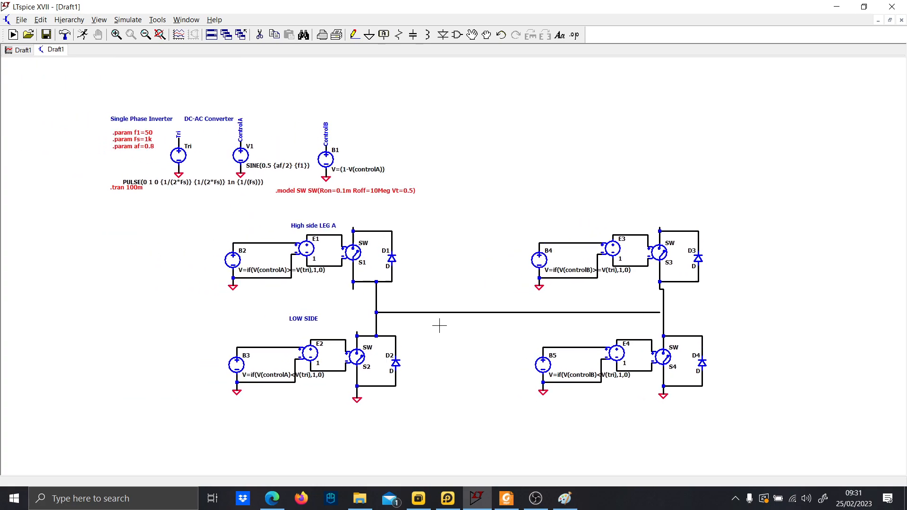
# Draw a supply wire from S1's upper terminal across to the far left and down, grounding its lower end.
pyautogui.moveTo(440, 325); pyautogui.dragTo(444, 326)
pyautogui.press('F3')
pyautogui.click(373, 231)
pyautogui.click(373, 212)
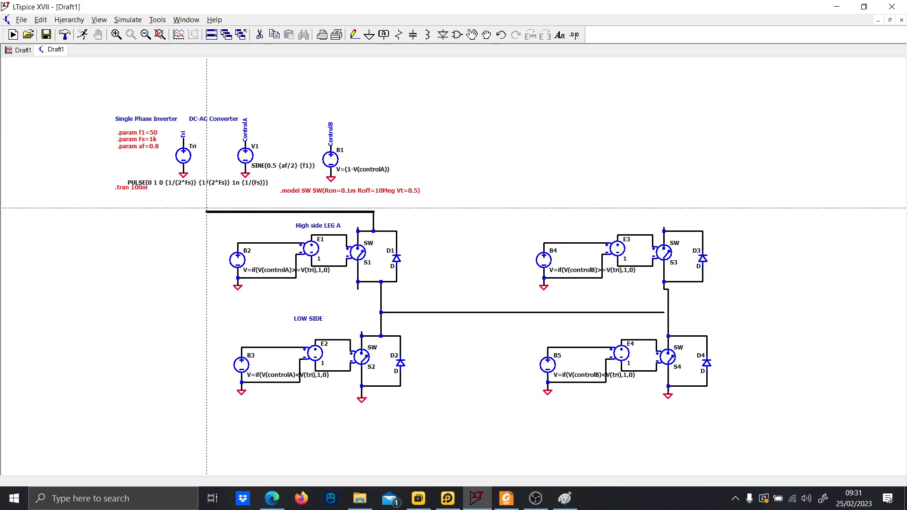
pyautogui.click(195, 395)
pyautogui.press('g')
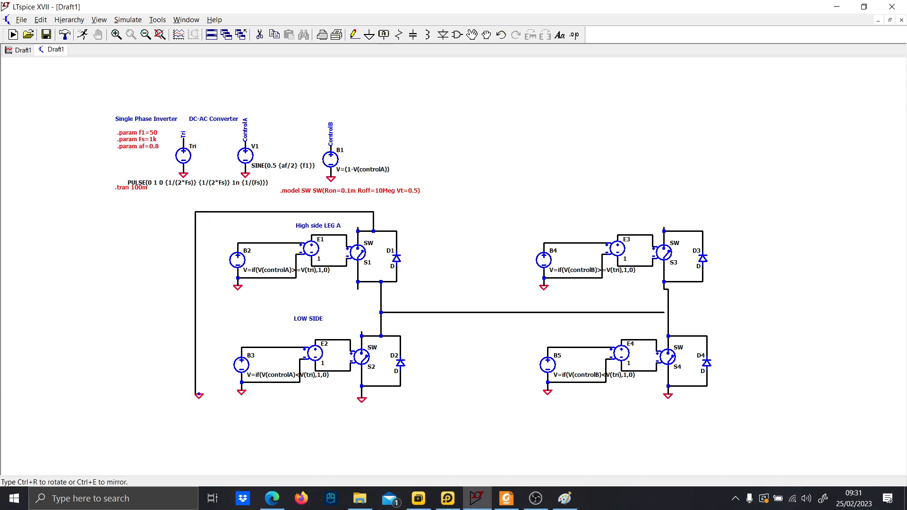
pyautogui.click(199, 395)
# Insert a DC voltage source into the left supply wire and set its DC value to 270 V.
pyautogui.press('F5')
pyautogui.press('v')
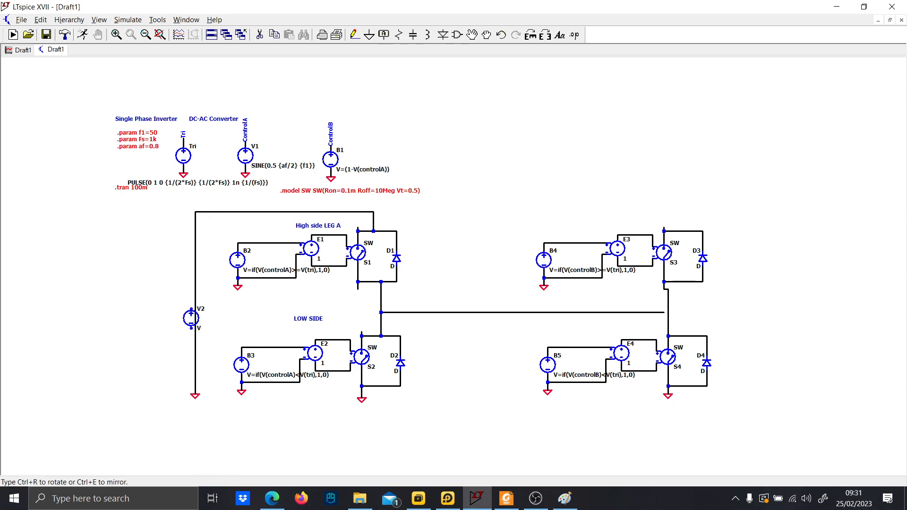
pyautogui.click(195, 318)
pyautogui.press('Escape')
pyautogui.rightClick(206, 331)
pyautogui.click(202, 328)
pyautogui.rightClick(207, 330)
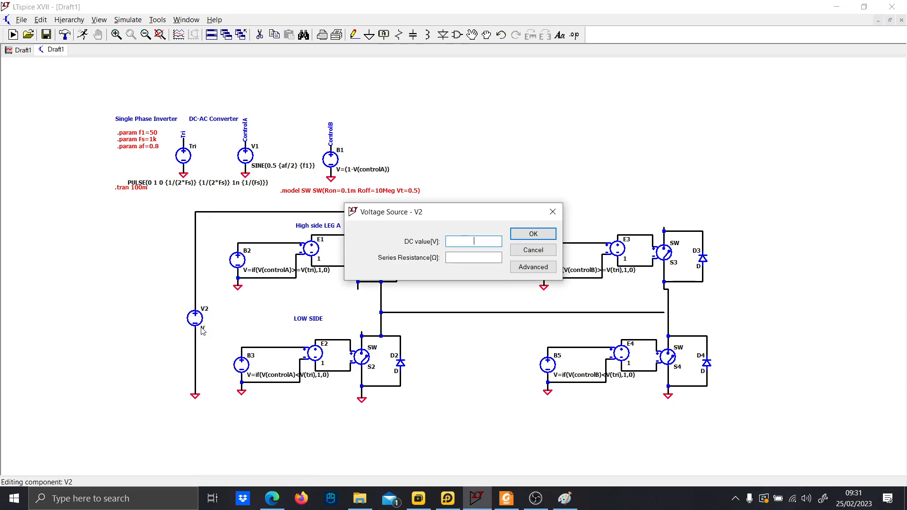
pyautogui.write('27')
pyautogui.press('Return')
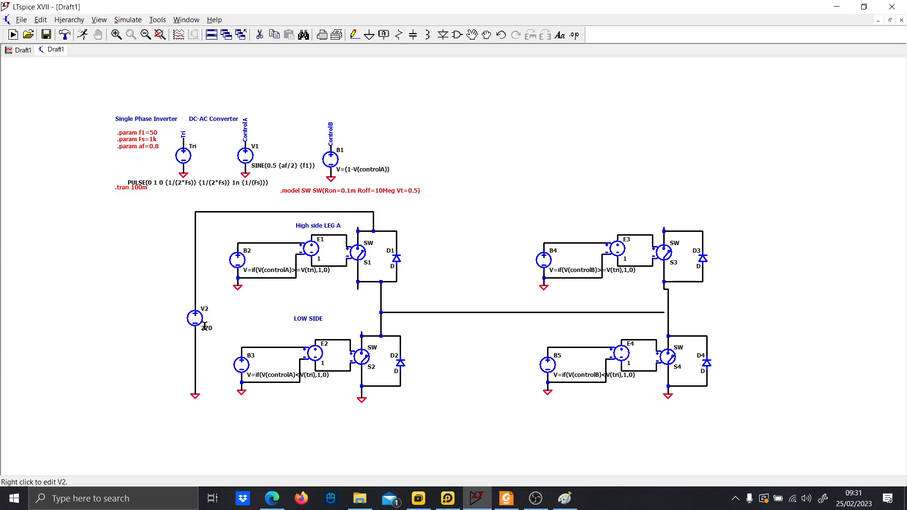
# Add a grounded branch from the supply rail containing a 10µ capacitor.
pyautogui.press('F3')
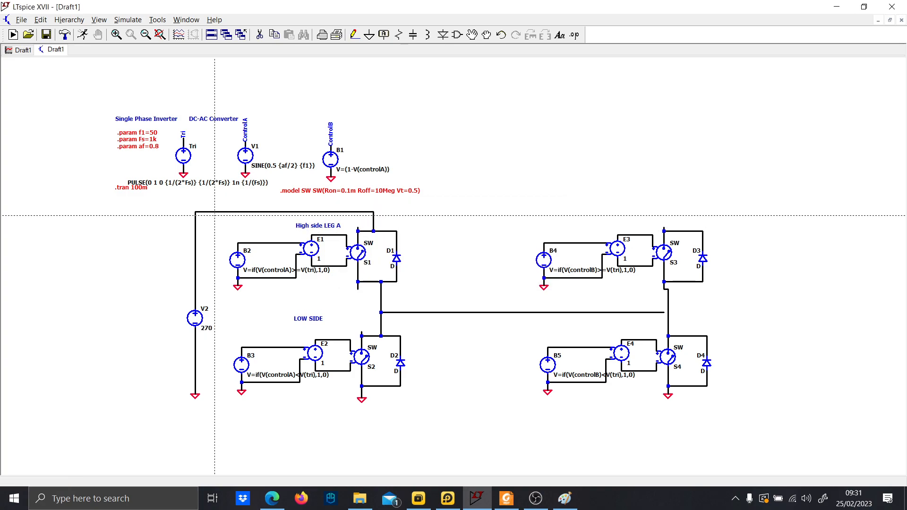
pyautogui.click(211, 212)
pyautogui.click(210, 262)
pyautogui.press('g')
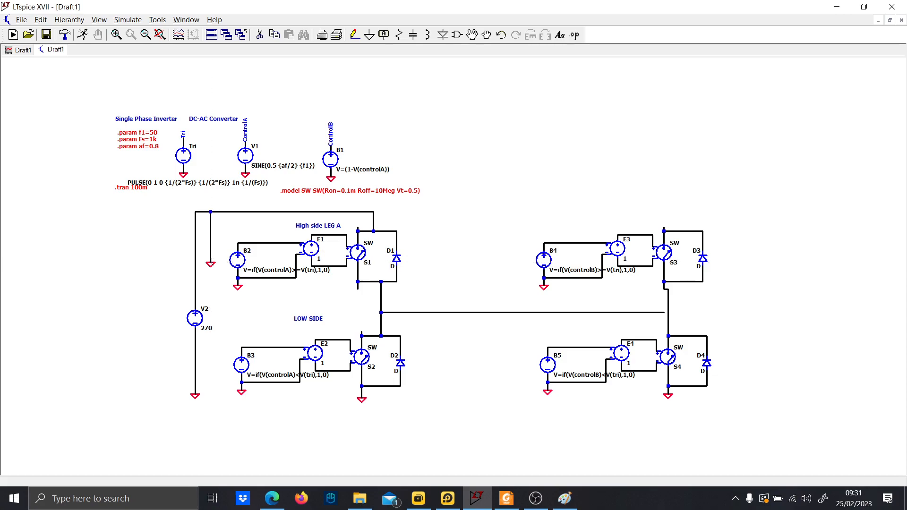
pyautogui.click(210, 262)
pyautogui.press('c')
pyautogui.click(210, 243)
pyautogui.press('Escape')
pyautogui.rightClick(218, 254)
pyautogui.write('10u')
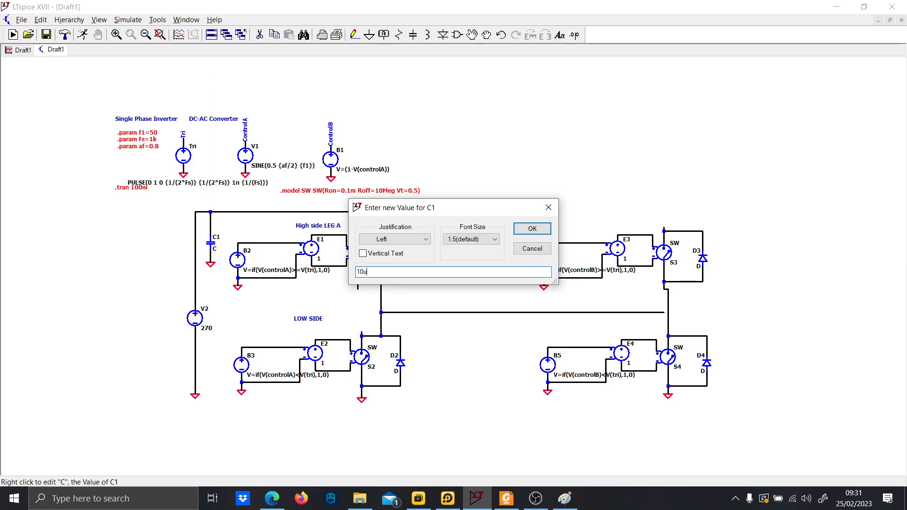
pyautogui.press('Return')
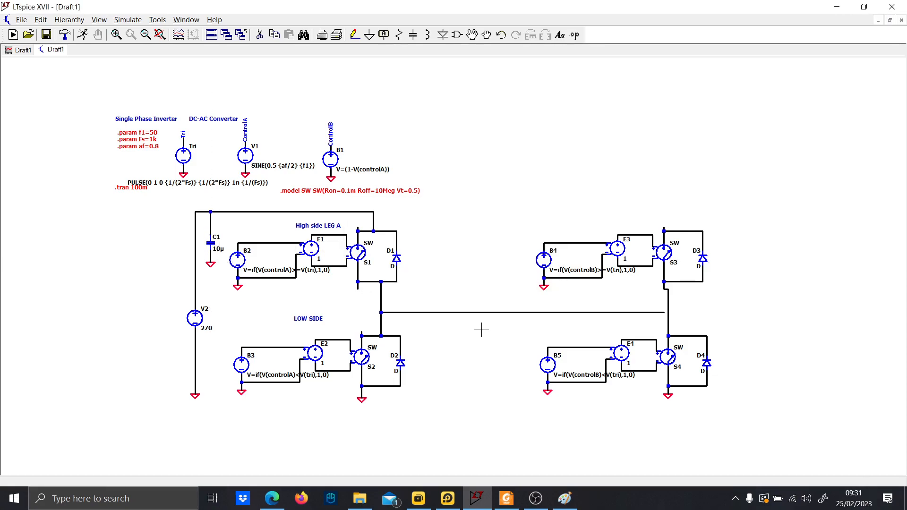
# Insert an inductor of 10m into the wire between the two leg midpoints.
pyautogui.press('l')
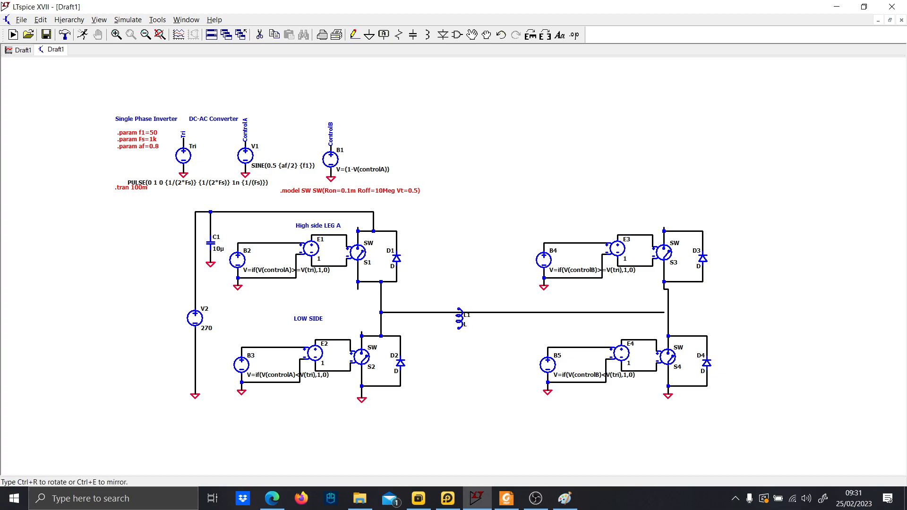
pyautogui.scroll(1, 429, 311)
pyautogui.click(425, 313)
pyautogui.press('Escape')
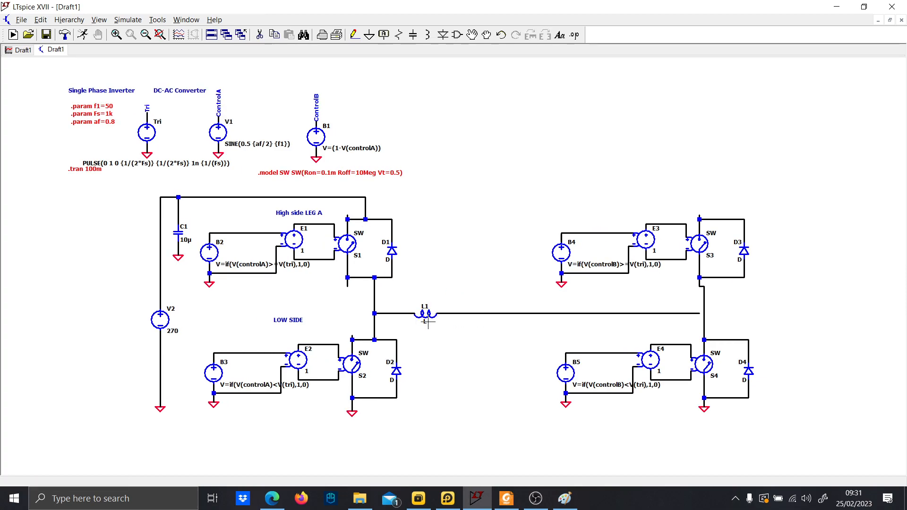
pyautogui.rightClick(426, 323)
pyautogui.write('10m')
pyautogui.press('Return')
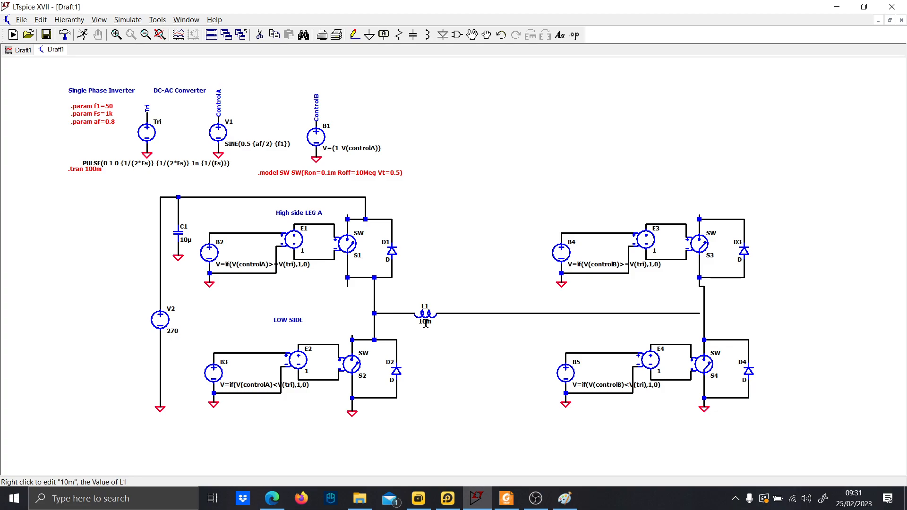
# Place a rotated resistor in series after the inductor and set its value to 2.
pyautogui.scroll(3, 426, 323)
pyautogui.press('r')
pyautogui.hotkey('ctrl', 'r')
pyautogui.click(472, 307)
pyautogui.press('Escape')
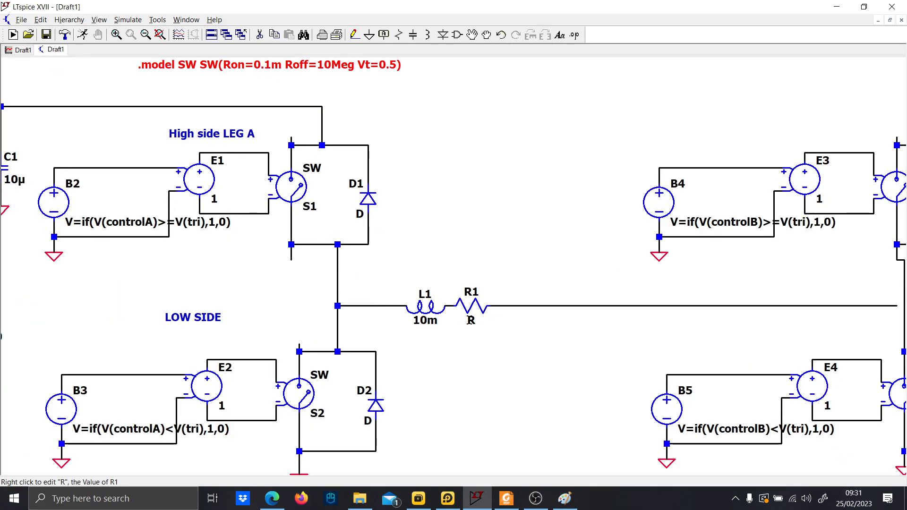
pyautogui.rightClick(470, 321)
pyautogui.write('2')
pyautogui.press('Return')
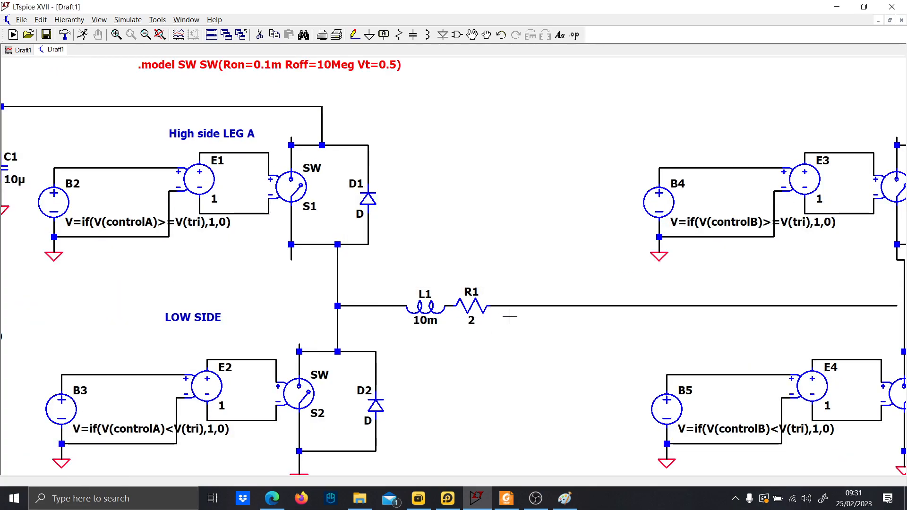
# Place a rotated voltage source in series after the resistor in the load path.
pyautogui.press('v')
pyautogui.hotkey('ctrl', 'r')
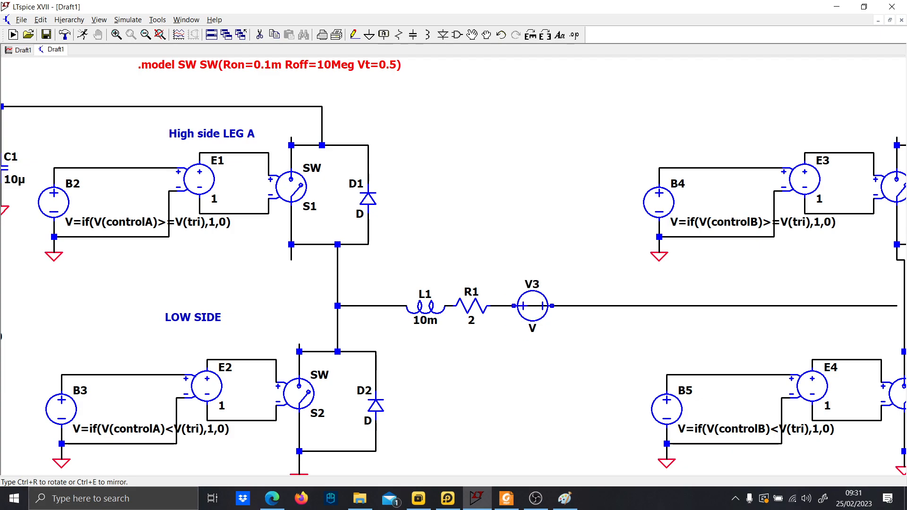
pyautogui.click(525, 306)
pyautogui.press('Escape')
# Add the comment text AC MOTOR above the load components.
pyautogui.press('t')
pyautogui.press('capslock')
pyautogui.write('AC ')
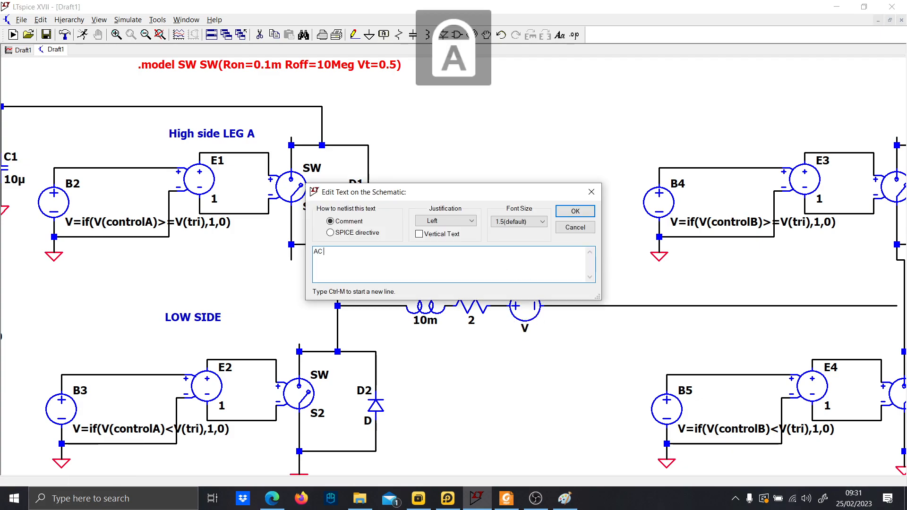
pyautogui.write('MOTOR')
pyautogui.press('capslock')
pyautogui.press('Return')
pyautogui.click(451, 271)
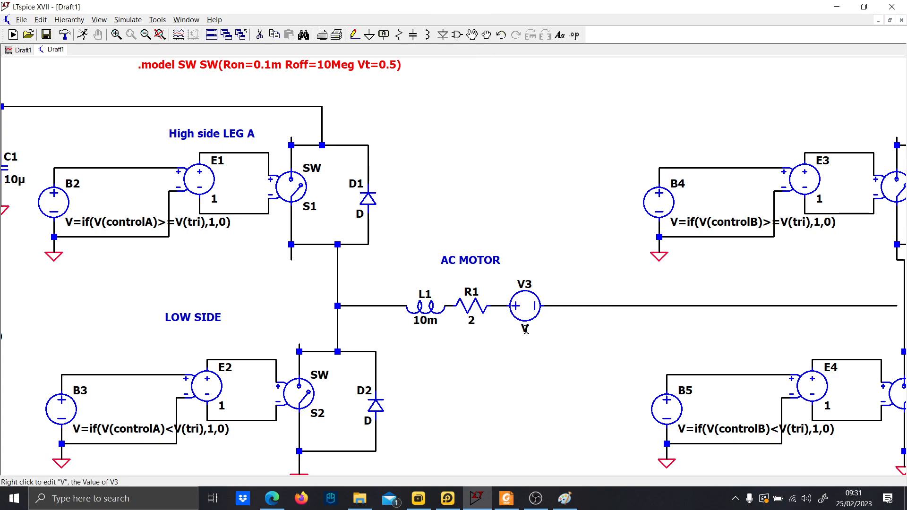
# Configure V3 as a SINE source with DC offset 0, amplitude 175 and frequency {f1}.
pyautogui.rightClick(526, 330)
pyautogui.click(530, 250)
pyautogui.rightClick(522, 305)
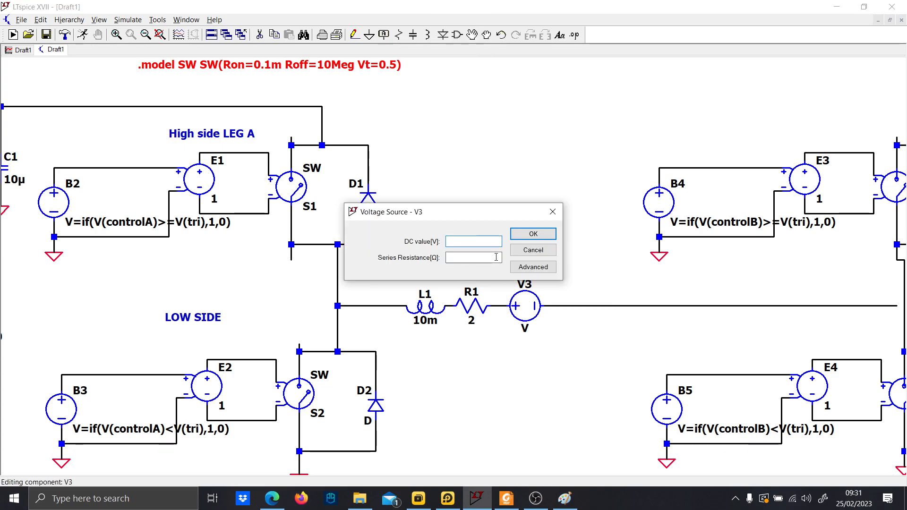
pyautogui.click(533, 266)
pyautogui.click(304, 169)
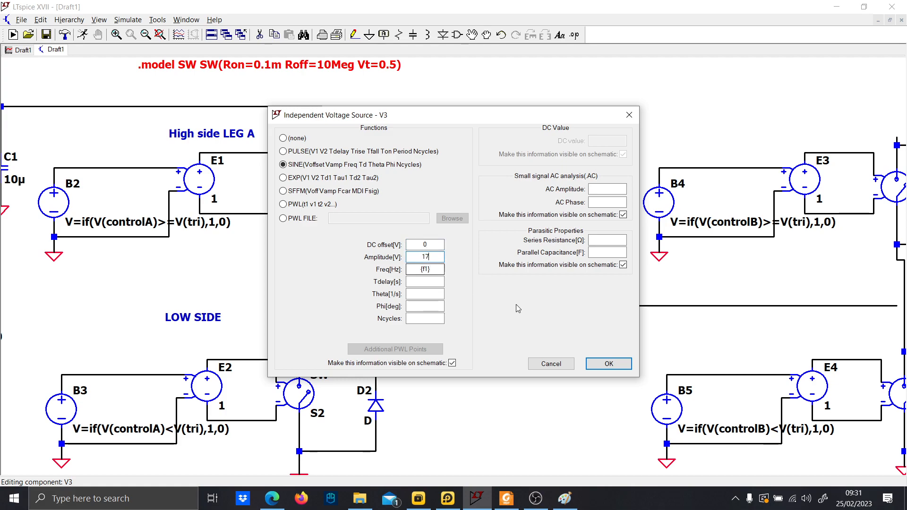
pyautogui.click(609, 364)
# Move leg B of the bridge closer to the load.
pyautogui.scroll(-3, 602, 363)
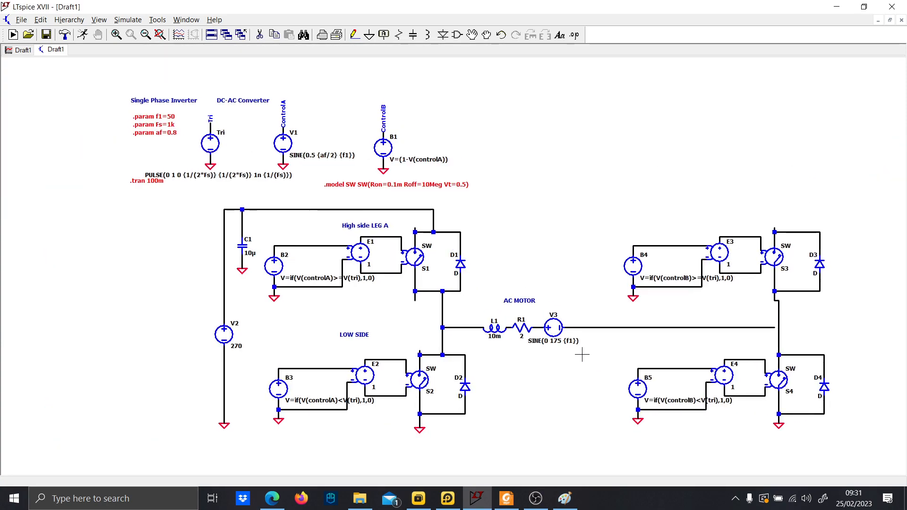
pyautogui.press('F8')
pyautogui.moveTo(789, 436)
pyautogui.mouseDown()
pyautogui.moveTo(770, 377)
pyautogui.moveTo(500, 184)
pyautogui.moveTo(521, 184)
pyautogui.mouseUp()
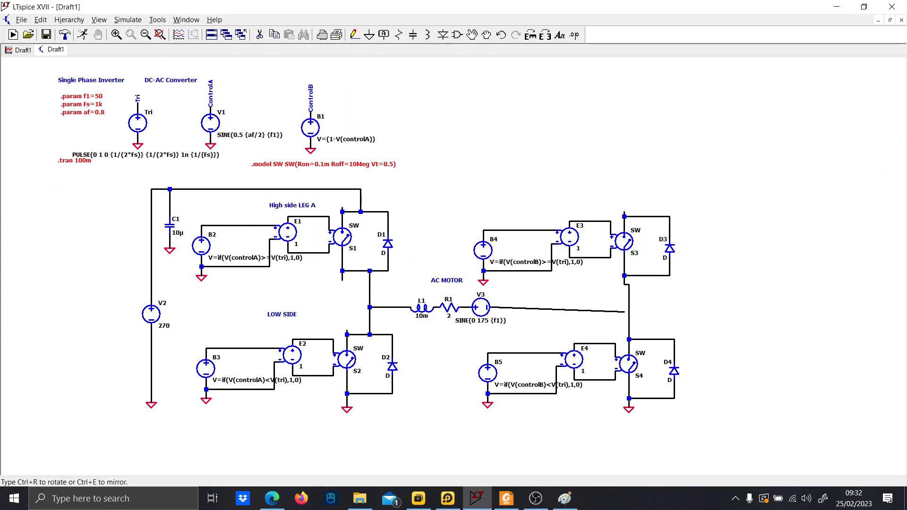
pyautogui.click(457, 184)
pyautogui.press('Escape')
# Reconnect the load wire from V3 to the midpoint of leg B.
pyautogui.scroll(3, 642, 313)
pyautogui.press('F3')
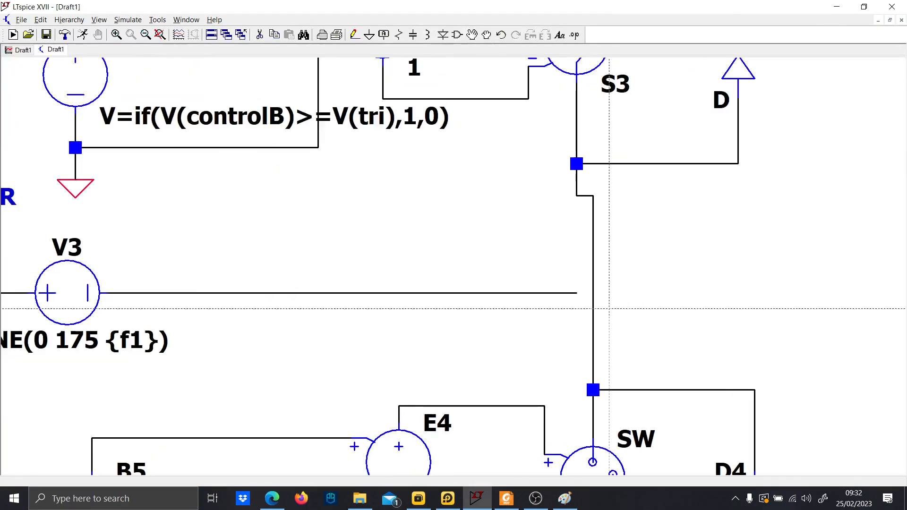
pyautogui.click(577, 292)
pyautogui.click(593, 292)
pyautogui.press('Escape')
# Wire S3's upper terminal to the supply rail at S1's upper terminal.
pyautogui.scroll(-2, 559, 296)
pyautogui.moveTo(526, 273); pyautogui.dragTo(581, 380)
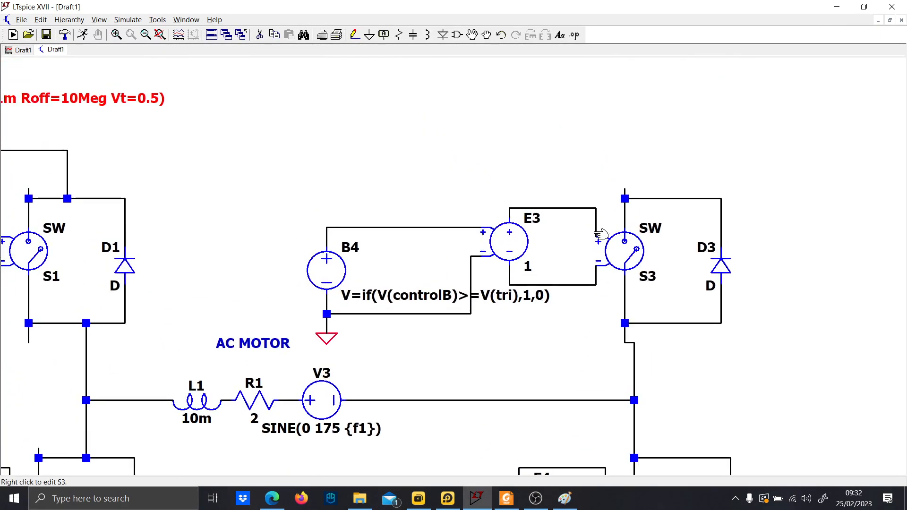
pyautogui.scroll(-2, 597, 232)
pyautogui.moveTo(499, 189); pyautogui.dragTo(559, 224)
pyautogui.press('F3')
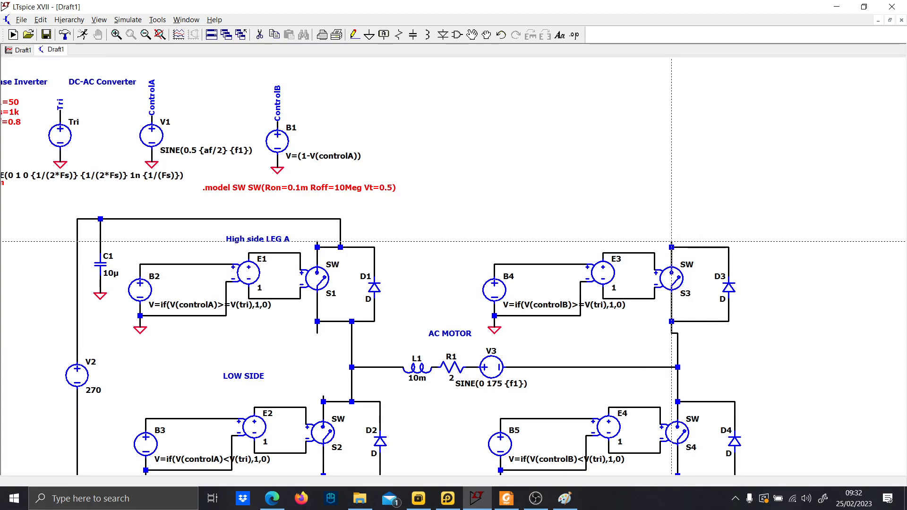
pyautogui.click(666, 225)
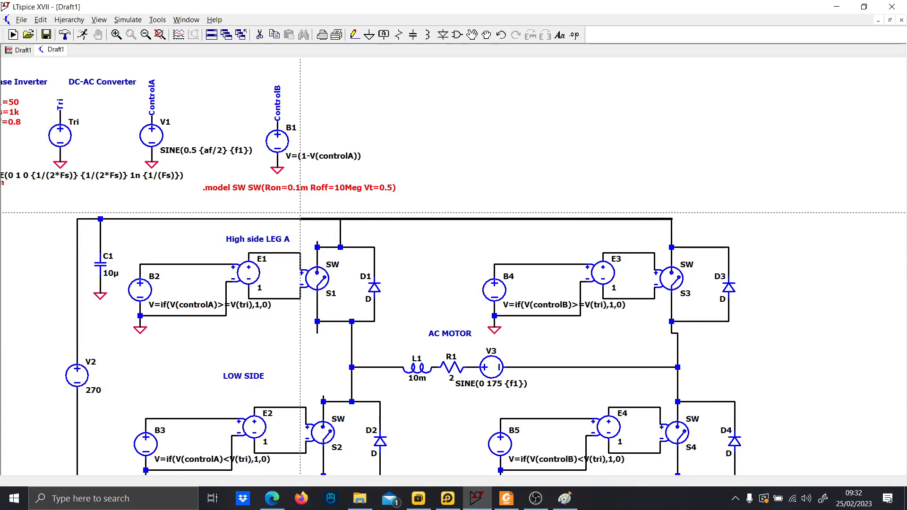
pyautogui.click(335, 219)
pyautogui.press('Escape')
# Run the transient simulation.
pyautogui.scroll(-2, 402, 247)
pyautogui.moveTo(406, 254); pyautogui.dragTo(402, 243)
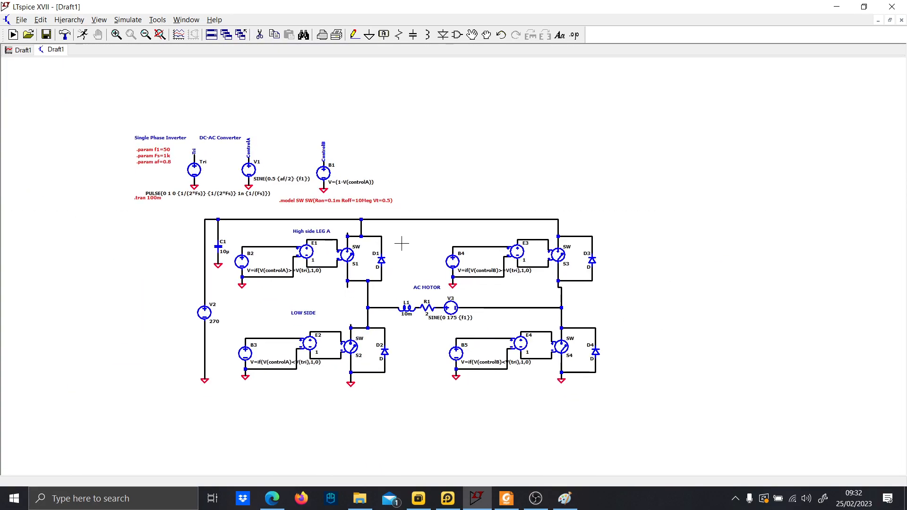
pyautogui.scroll(2, 401, 243)
pyautogui.scroll(-2, 402, 244)
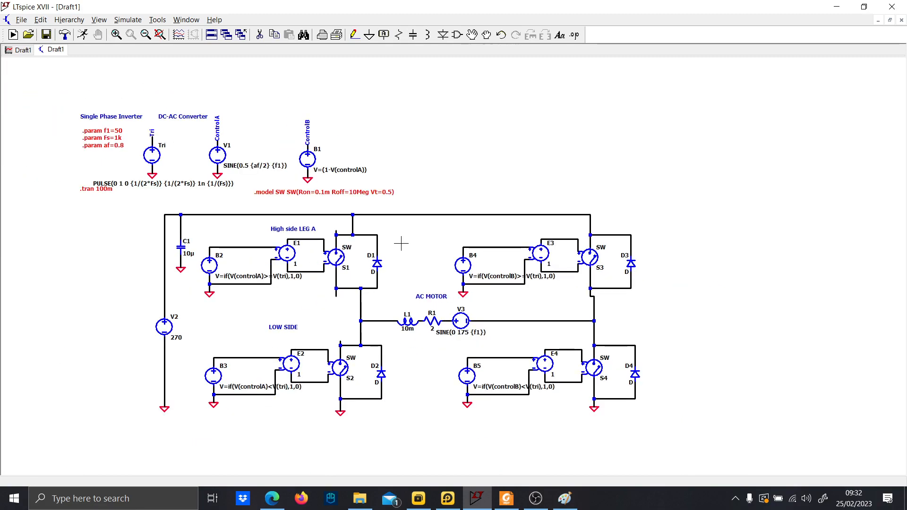
pyautogui.scroll(1, 401, 243)
pyautogui.click(83, 35)
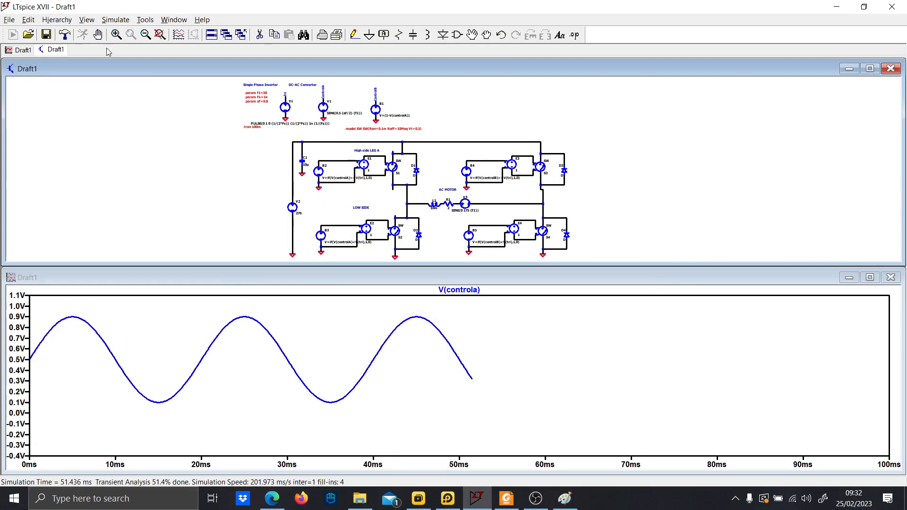
# Plot the voltage between the two leg midpoints and the current through V3.
pyautogui.scroll(2, 416, 197)
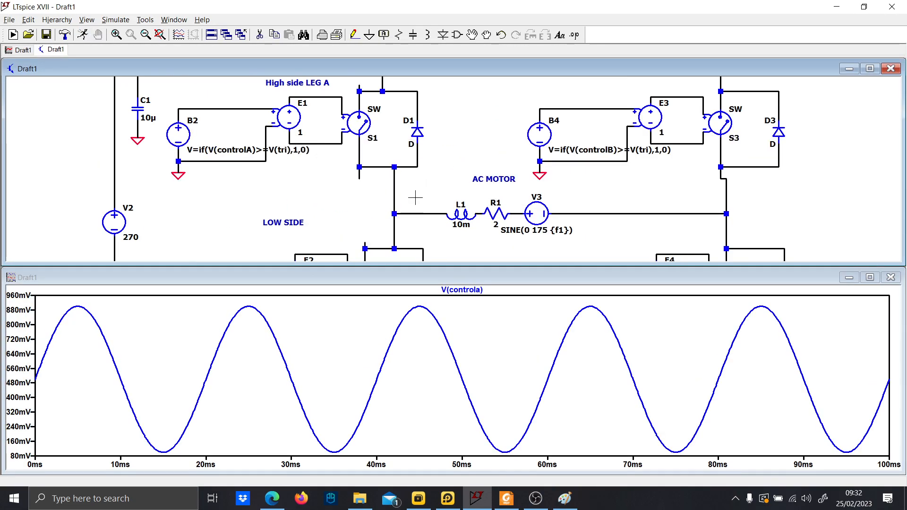
pyautogui.moveTo(415, 197); pyautogui.dragTo(563, 183)
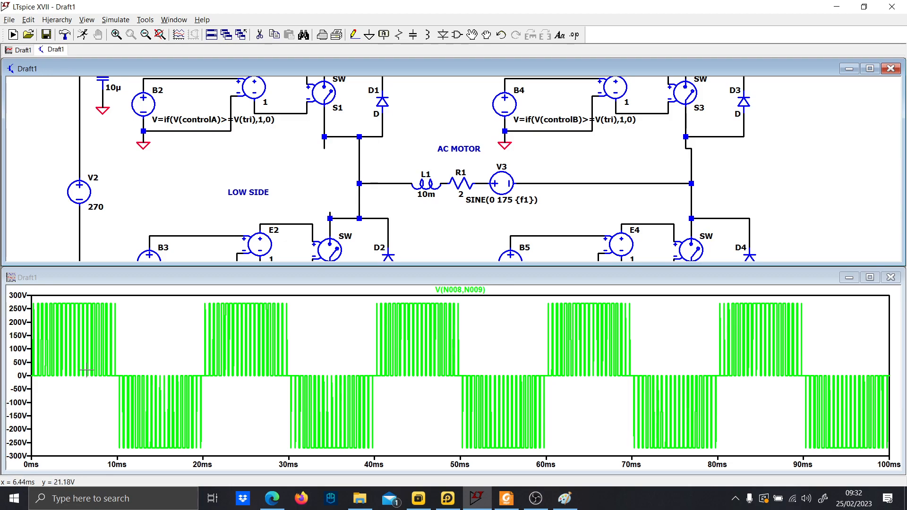
pyautogui.click(499, 182)
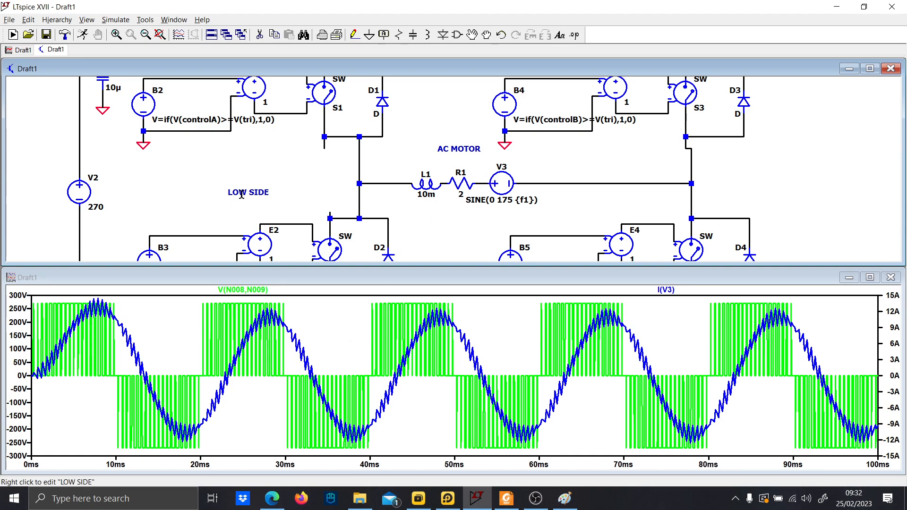
# Plot the current drawn from the supply source V2.
pyautogui.moveTo(242, 194); pyautogui.dragTo(327, 206)
pyautogui.click(166, 202)
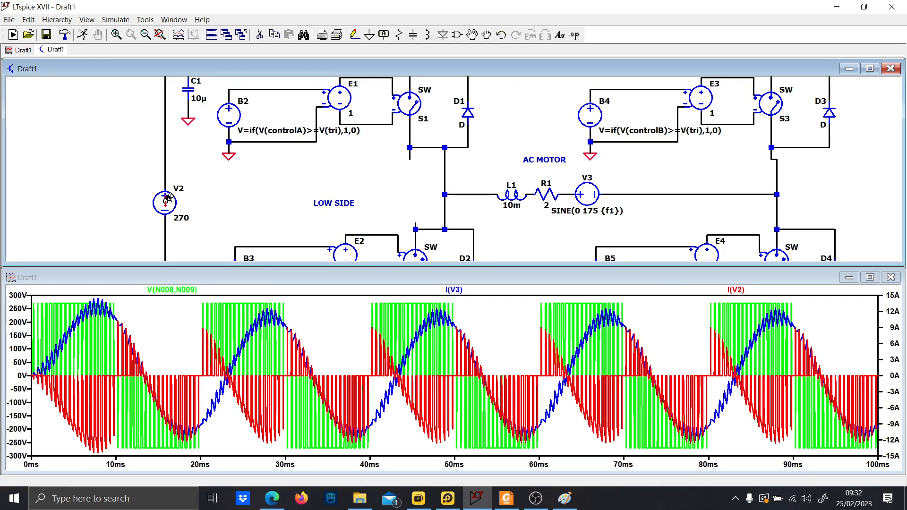
pyautogui.moveTo(191, 216); pyautogui.dragTo(205, 271)
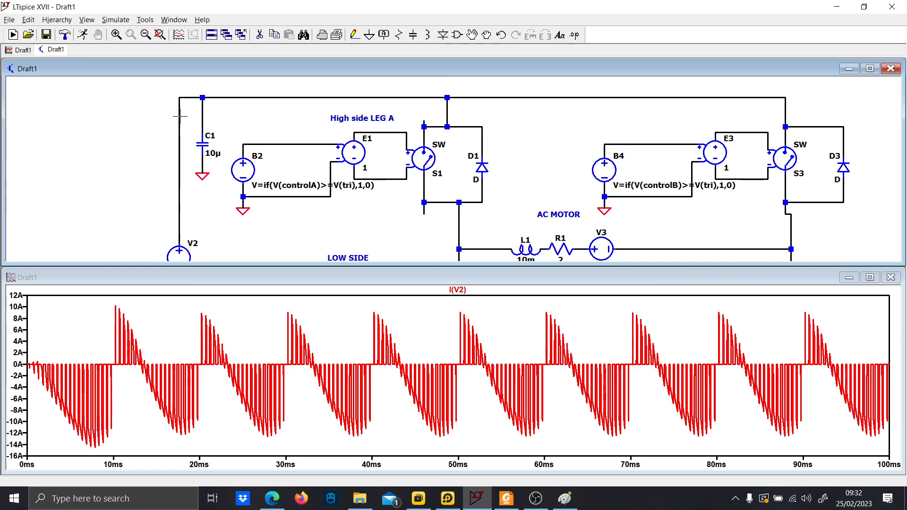
# Plot the supply rail voltage together with the voltage between the two leg midpoints.
pyautogui.click(179, 96)
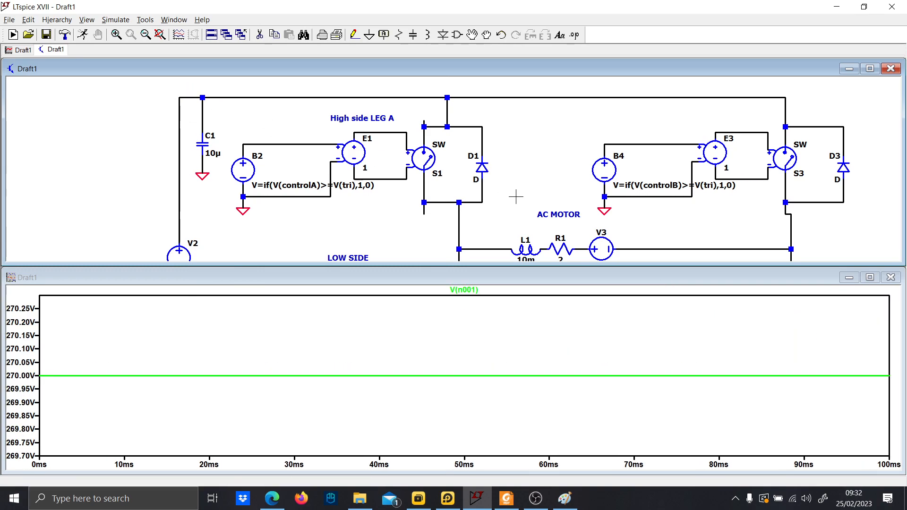
pyautogui.moveTo(526, 210); pyautogui.dragTo(446, 144)
pyautogui.moveTo(412, 182); pyautogui.dragTo(569, 182)
pyautogui.moveTo(415, 183); pyautogui.dragTo(564, 185)
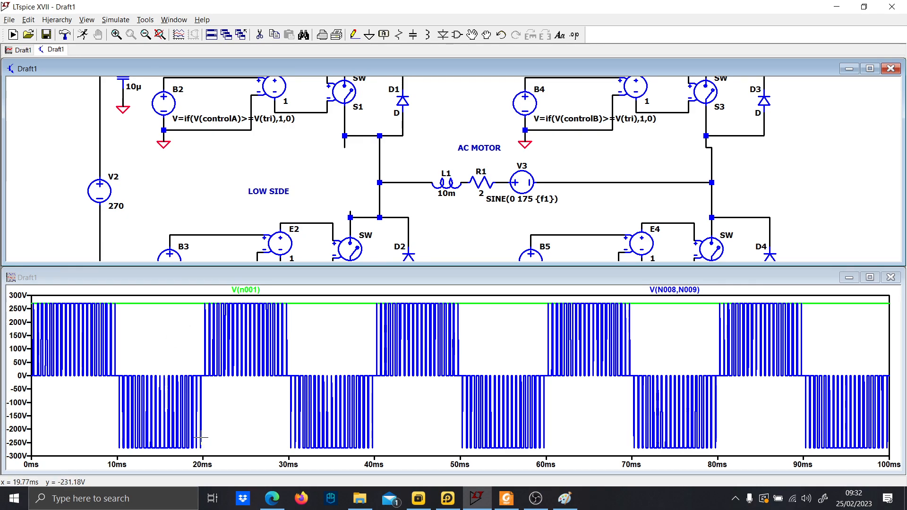
# Set the supply source V2 to 300 and rerun the transient simulation.
pyautogui.rightClick(119, 206)
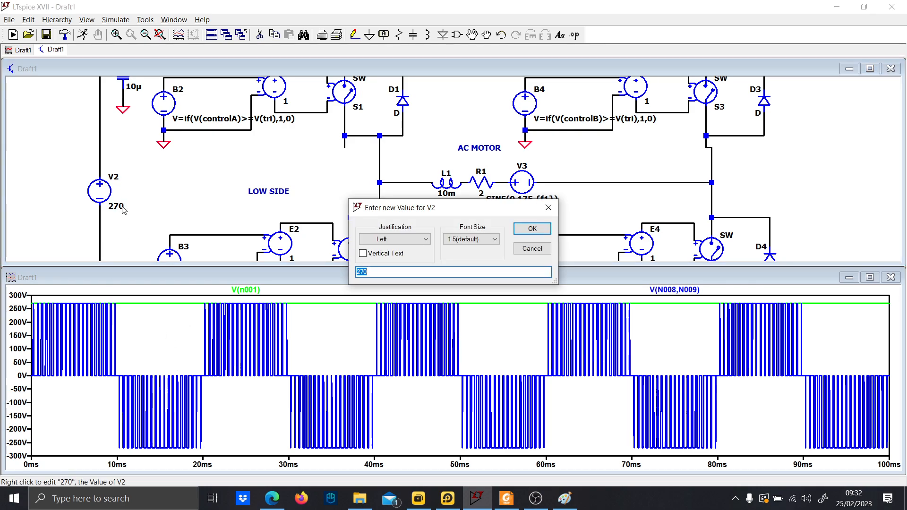
pyautogui.write('300')
pyautogui.press('Return')
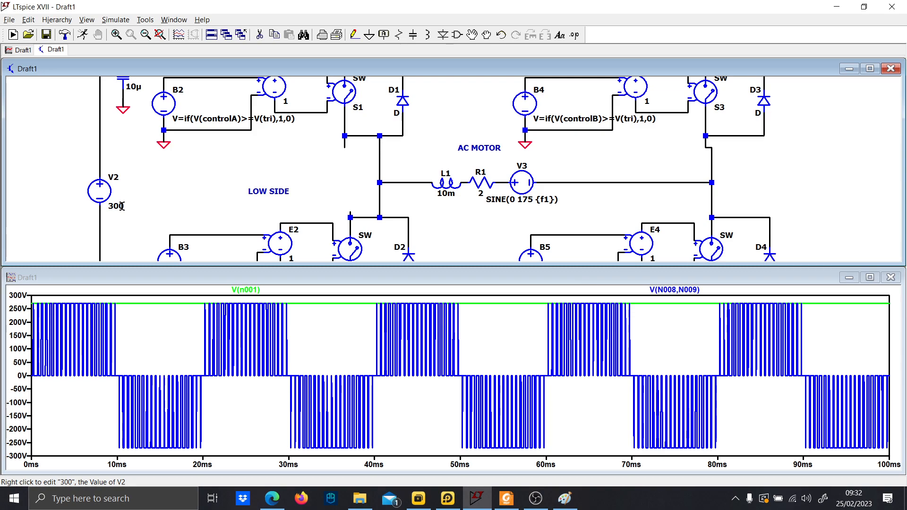
pyautogui.click(83, 34)
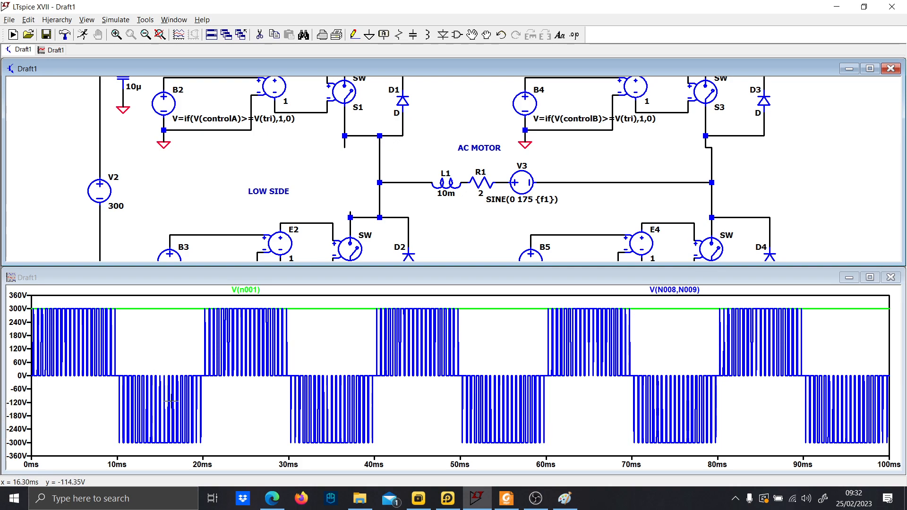
# Plot the current through the motor's back-EMF source V3.
pyautogui.scroll(-3, 476, 208)
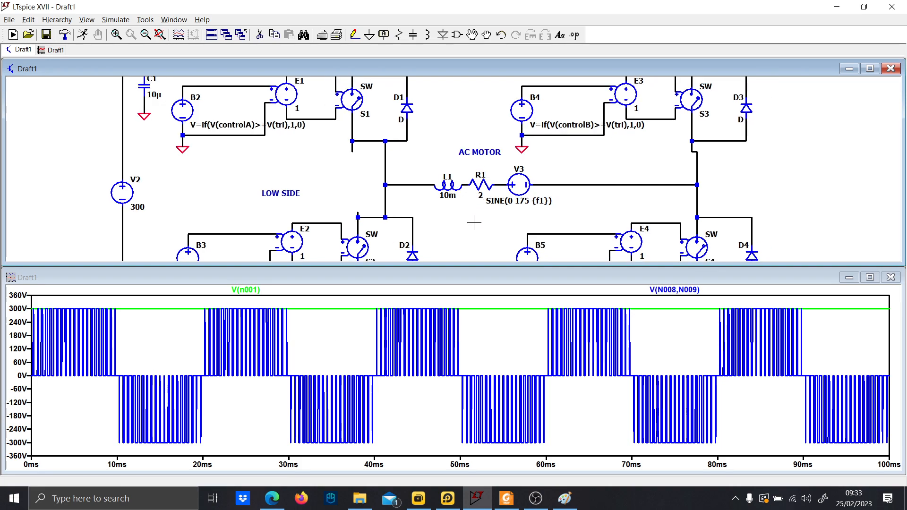
pyautogui.moveTo(464, 128); pyautogui.dragTo(408, 115)
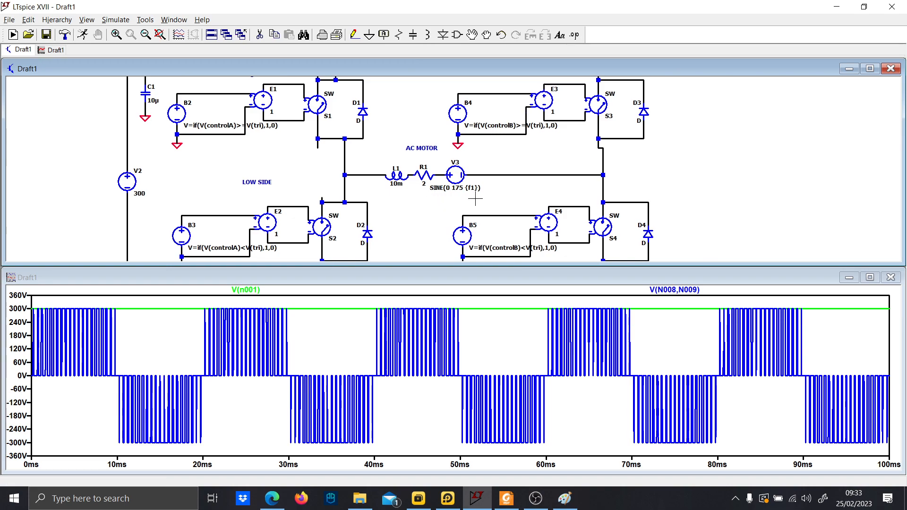
pyautogui.click(445, 188)
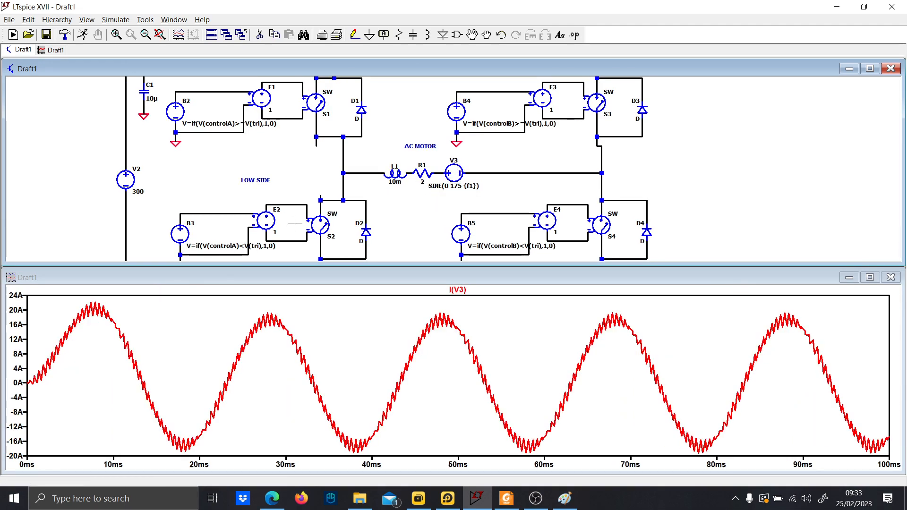
# Plot the controlA modulating signal together with the current through V3 for comparison.
pyautogui.moveTo(421, 148); pyautogui.dragTo(490, 227)
pyautogui.moveTo(414, 125); pyautogui.dragTo(435, 197)
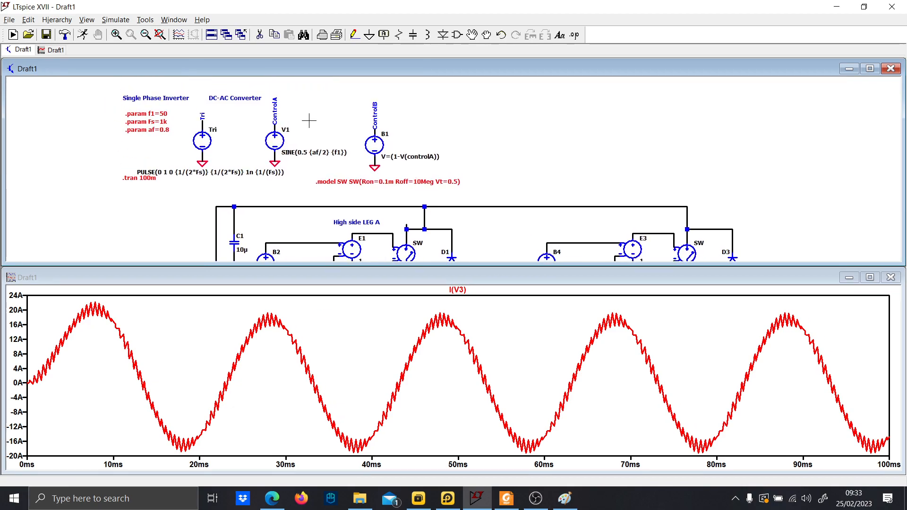
pyautogui.click(274, 132)
pyautogui.click(274, 120)
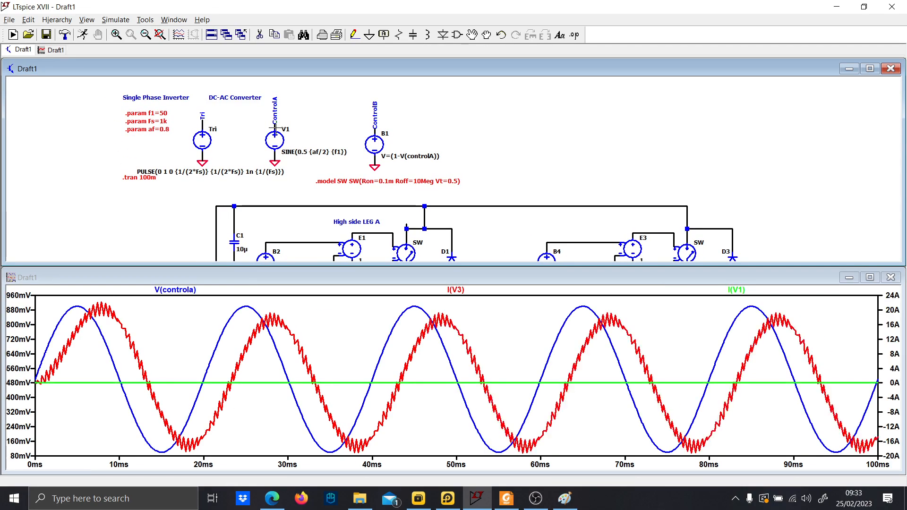
pyautogui.moveTo(522, 234); pyautogui.dragTo(447, 115)
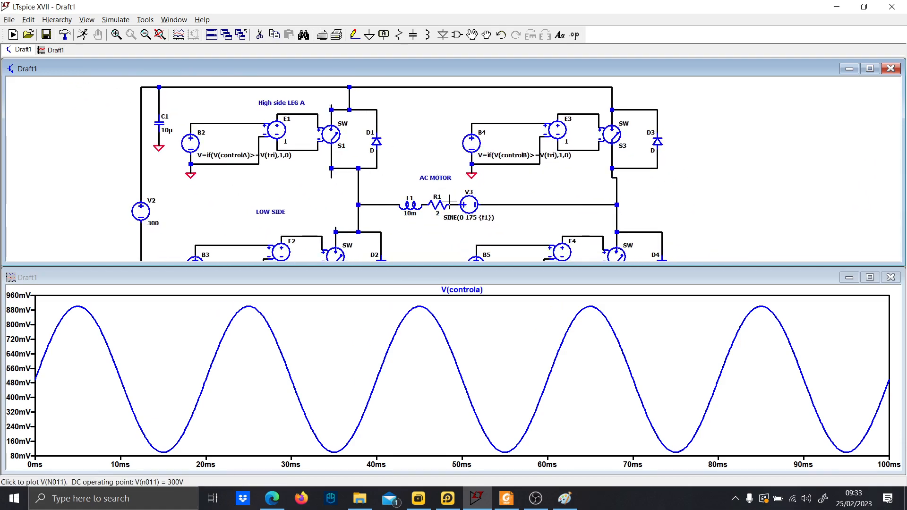
pyautogui.click(469, 201)
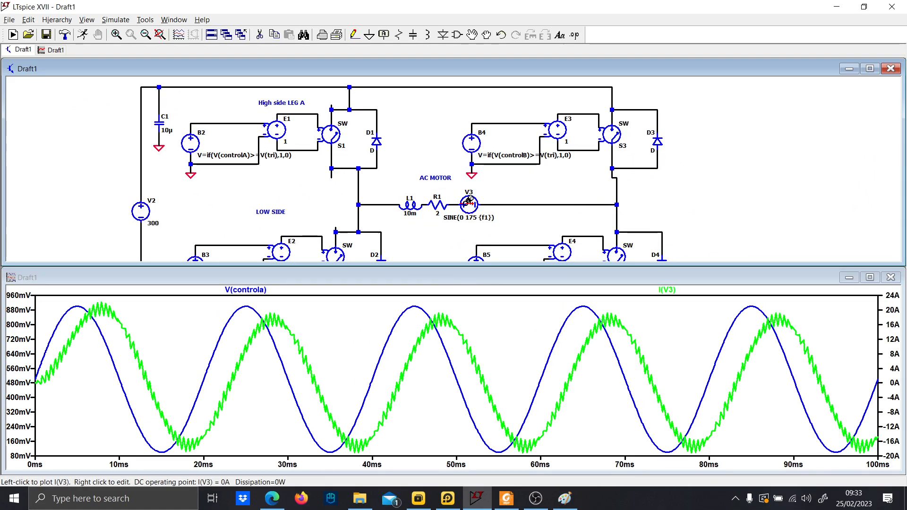
# Plot the current through V3 on its own in the waveform pane.
pyautogui.click(468, 201)
pyautogui.moveTo(500, 219); pyautogui.dragTo(492, 175)
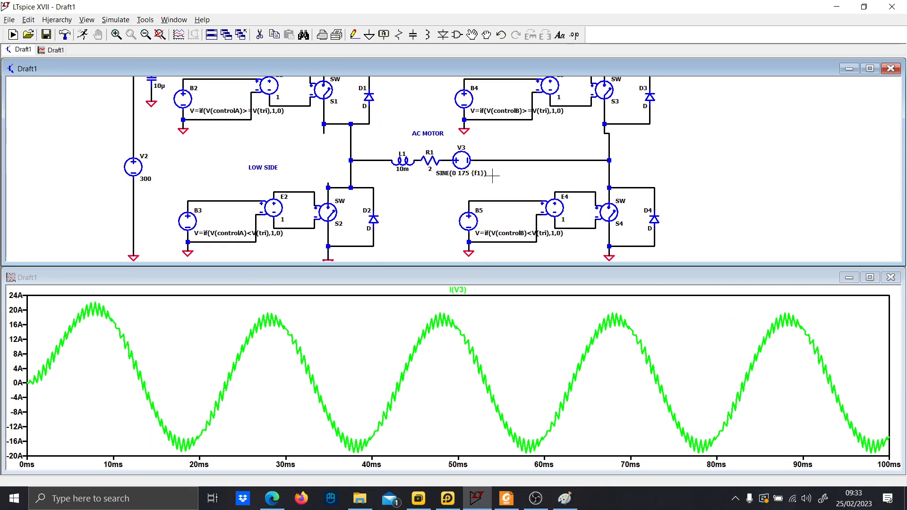
pyautogui.rightClick(468, 291)
pyautogui.click(596, 204)
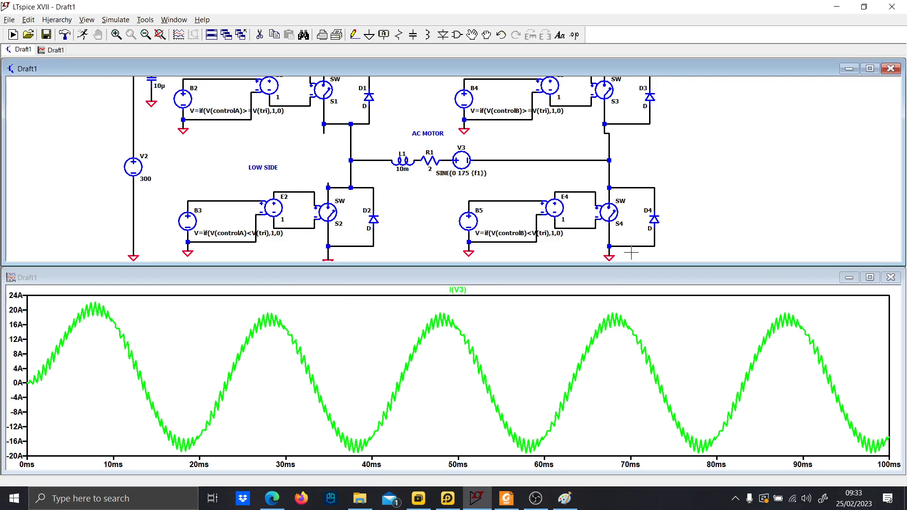
pyautogui.rightClick(456, 290)
pyautogui.click(581, 221)
# Compute the FFT of the V3 current over the full simulation extent.
pyautogui.rightClick(502, 312)
pyautogui.moveTo(526, 345)
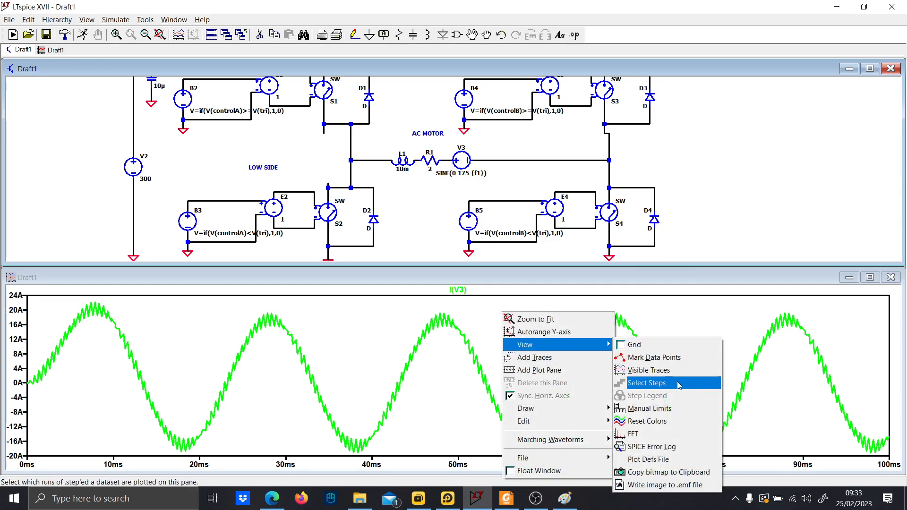
pyautogui.click(641, 435)
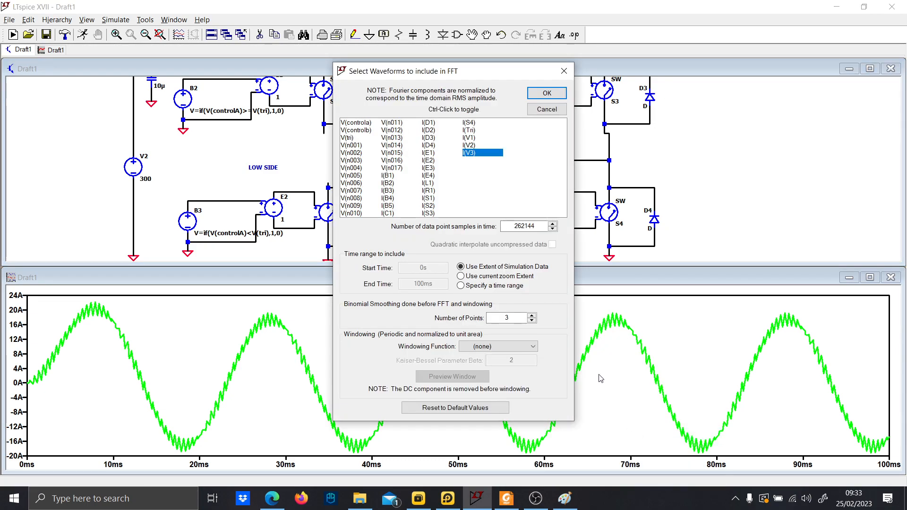
pyautogui.click(529, 93)
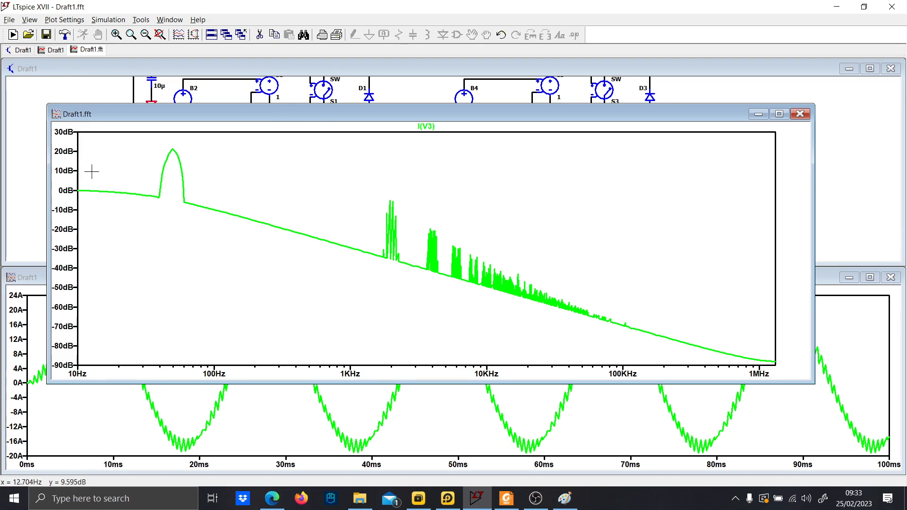
# Switch the FFT magnitude axis to linear and place a cursor on the fundamental peak near 50 Hz.
pyautogui.click(66, 184)
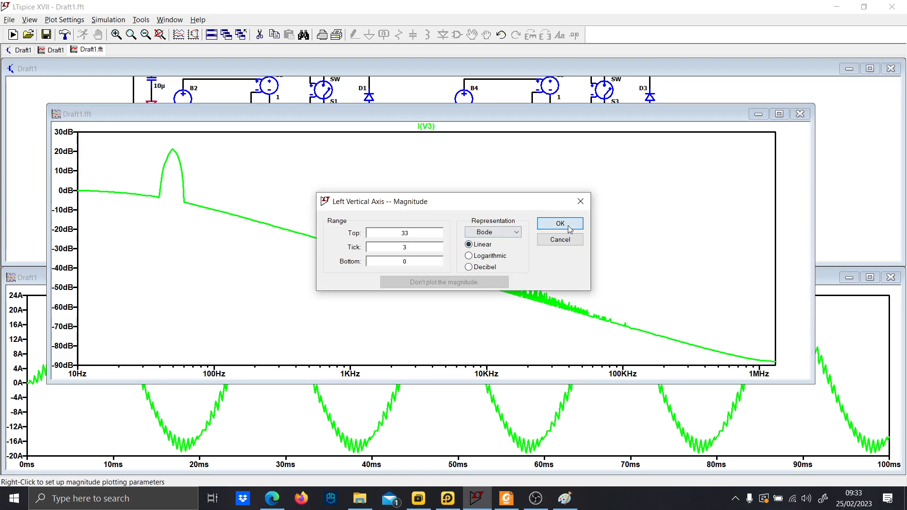
pyautogui.click(560, 223)
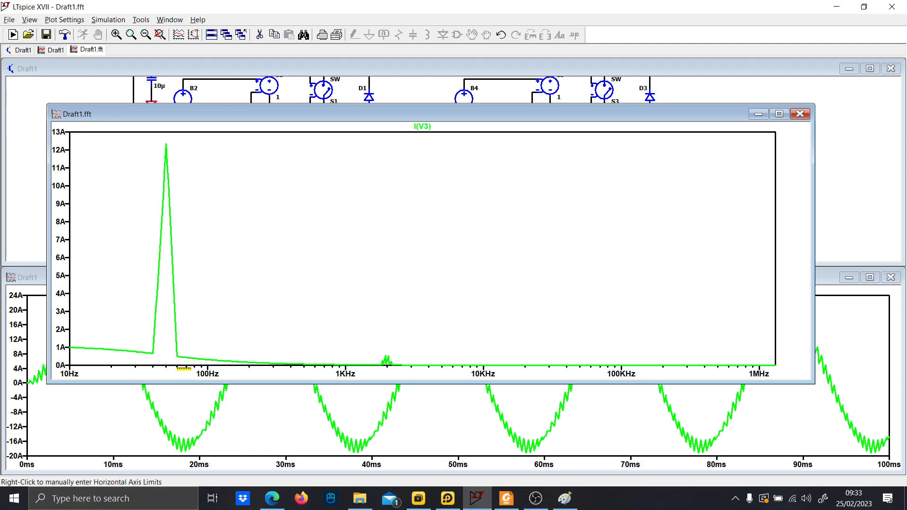
pyautogui.click(423, 130)
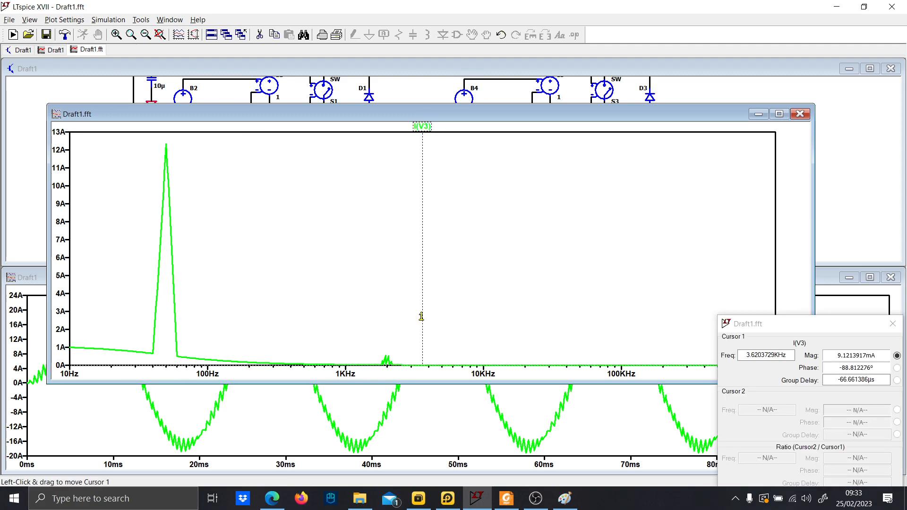
pyautogui.moveTo(421, 313); pyautogui.dragTo(167, 292)
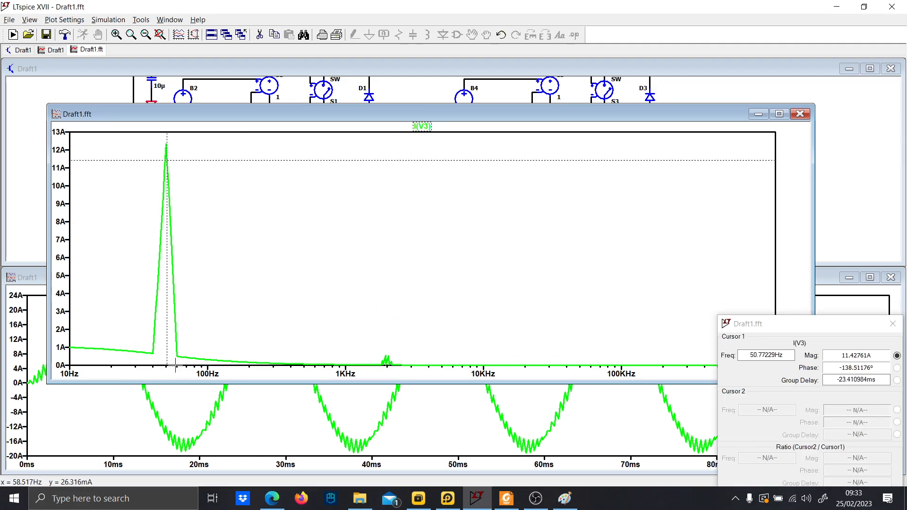
pyautogui.moveTo(176, 366); pyautogui.dragTo(147, 116)
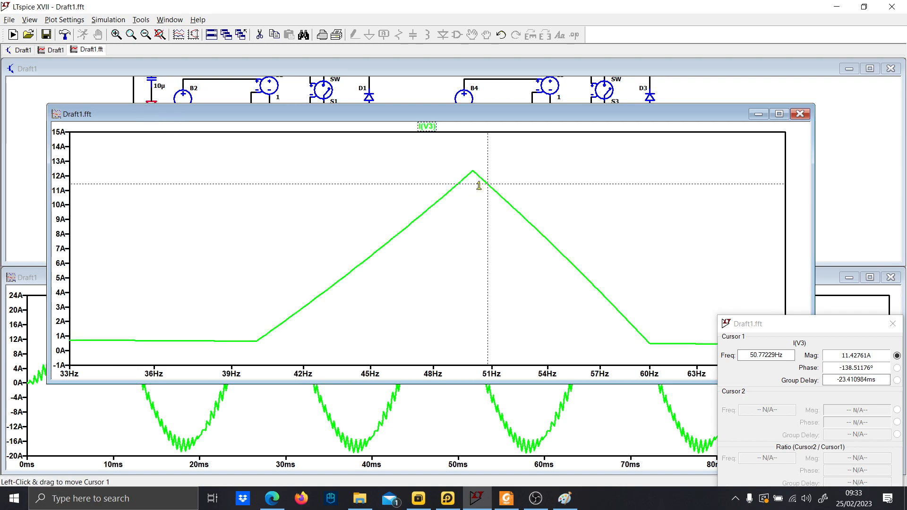
pyautogui.moveTo(488, 182); pyautogui.dragTo(470, 175)
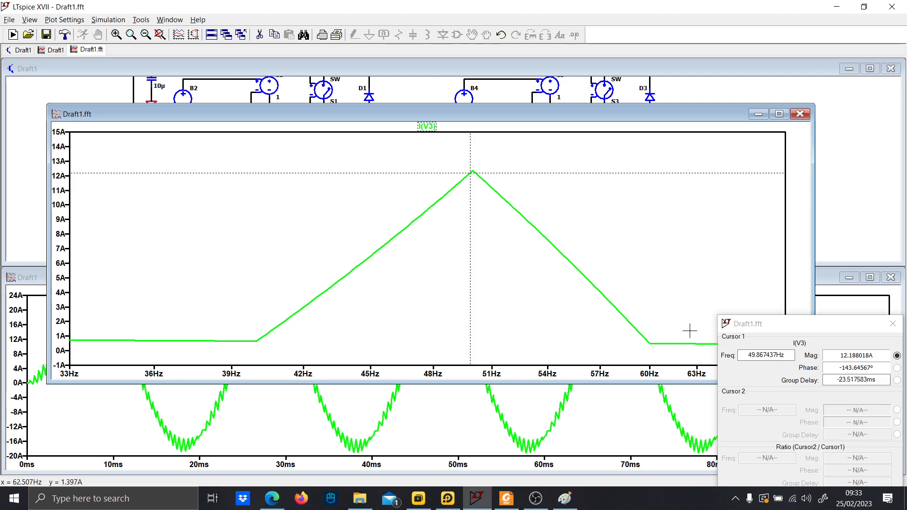
pyautogui.click(893, 323)
# Zoom into the FFT spectrum to examine the harmonic clusters around the switching frequency, then close the FFT window.
pyautogui.rightClick(582, 227)
pyautogui.click(591, 232)
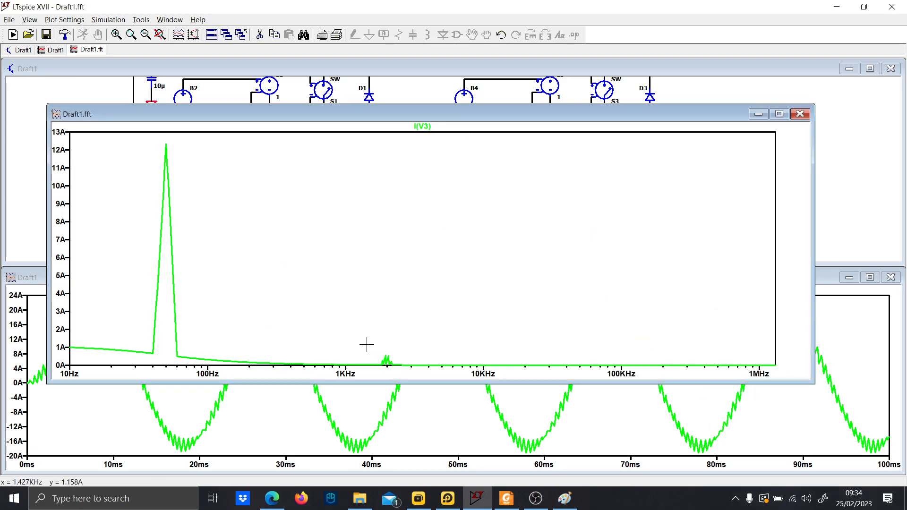
pyautogui.moveTo(367, 345); pyautogui.dragTo(659, 371)
pyautogui.moveTo(94, 221); pyautogui.dragTo(382, 345)
pyautogui.moveTo(384, 163); pyautogui.dragTo(720, 335)
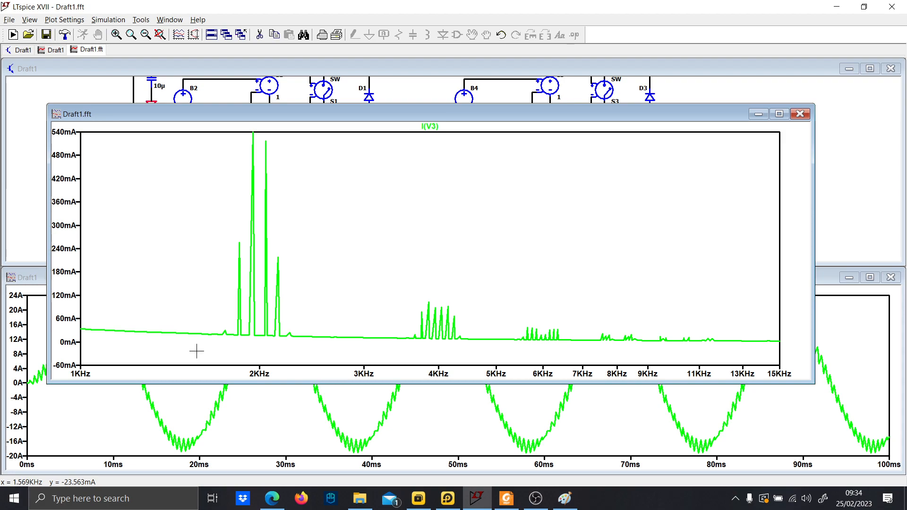
pyautogui.moveTo(196, 351); pyautogui.dragTo(709, 126)
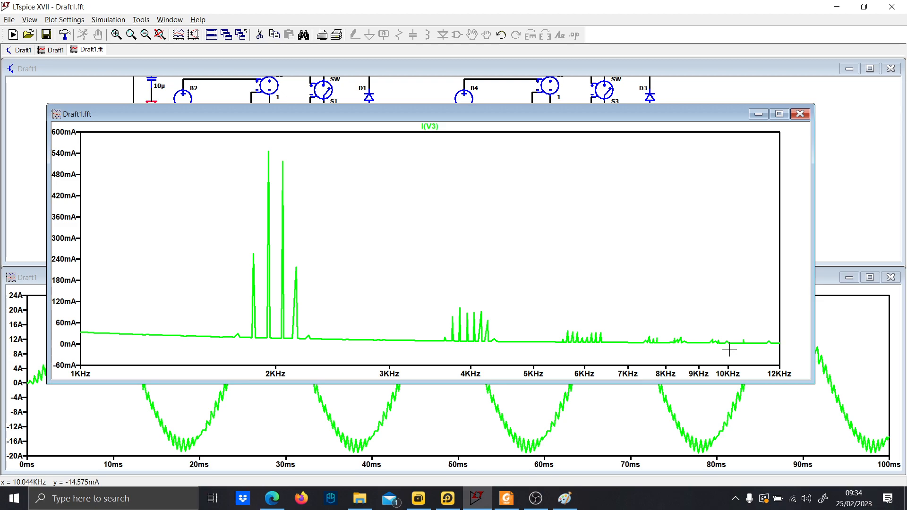
pyautogui.rightClick(213, 182)
pyautogui.click(218, 188)
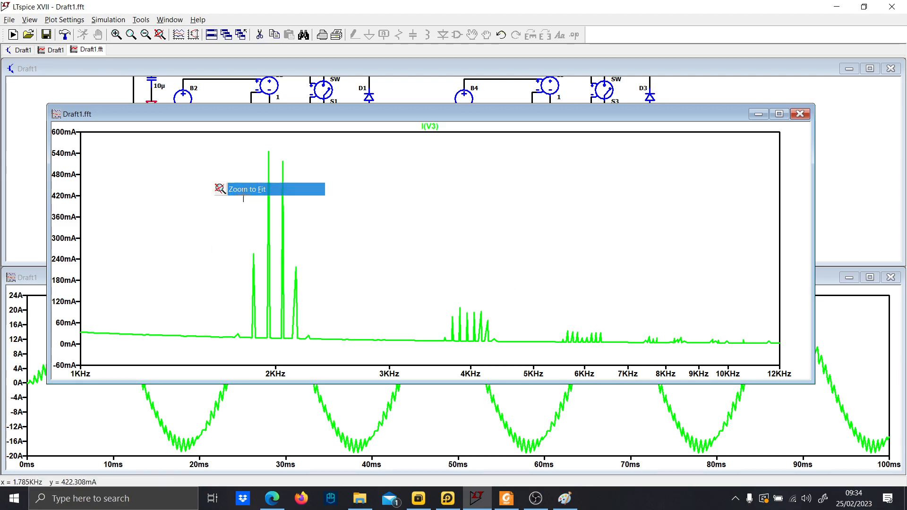
pyautogui.moveTo(314, 354); pyautogui.dragTo(356, 372)
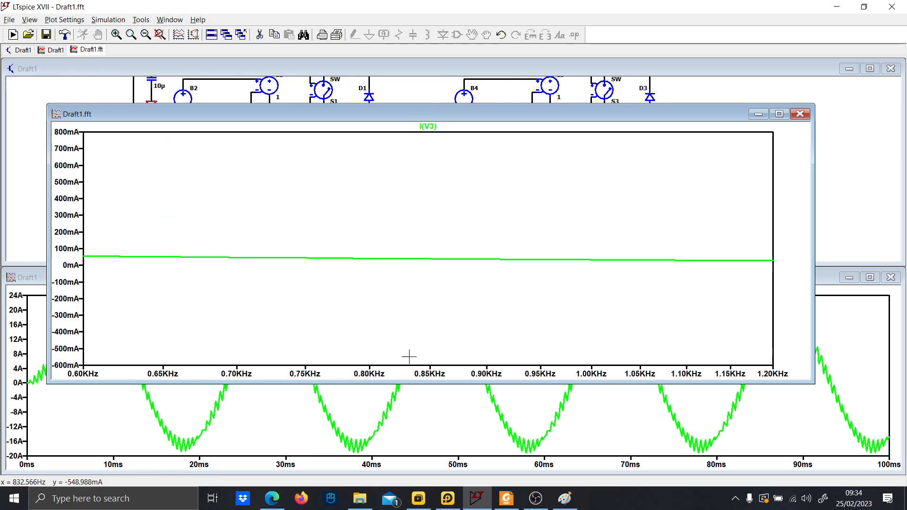
pyautogui.click(800, 114)
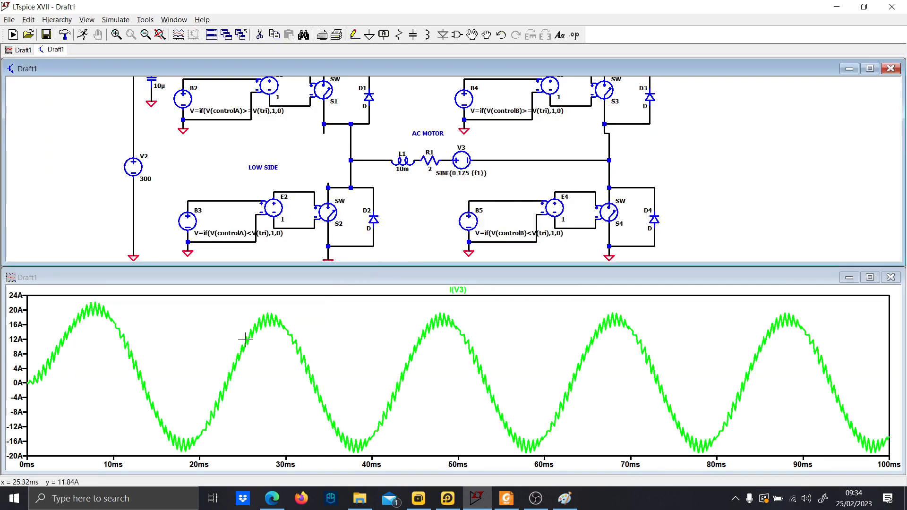
# Set the transient analysis to start saving data at 40m.
pyautogui.scroll(-2, 384, 231)
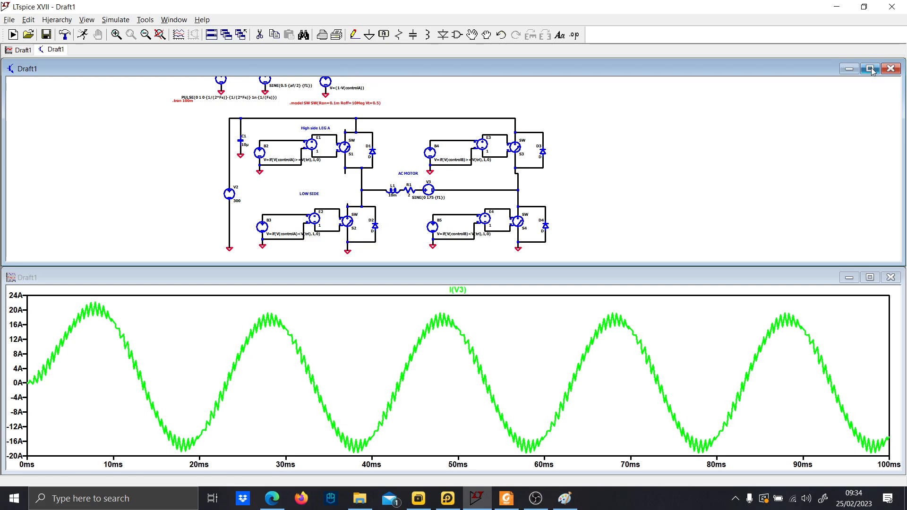
pyautogui.rightClick(490, 352)
pyautogui.click(508, 192)
pyautogui.scroll(4, 211, 170)
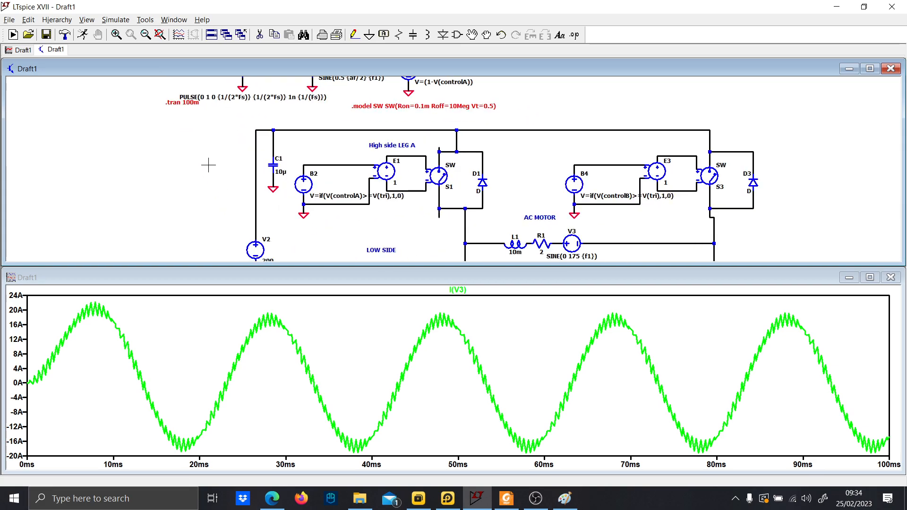
pyautogui.rightClick(193, 156)
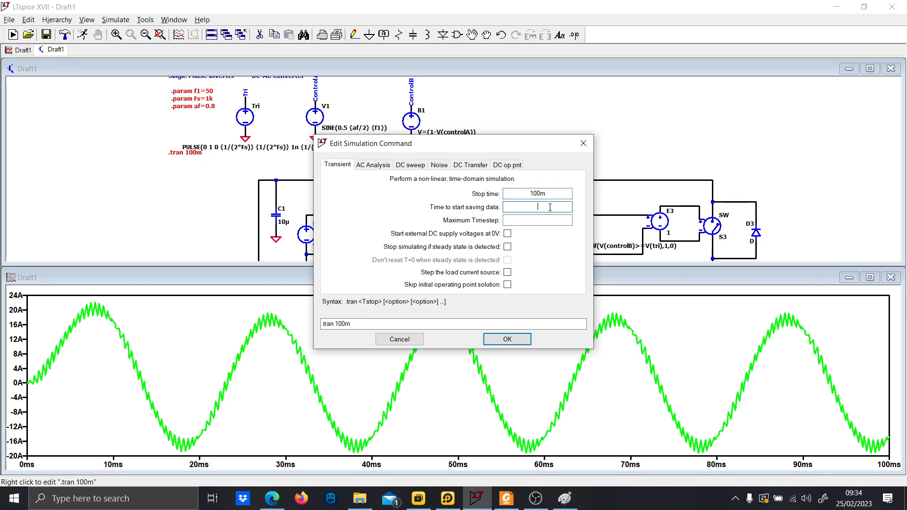
pyautogui.write('40m')
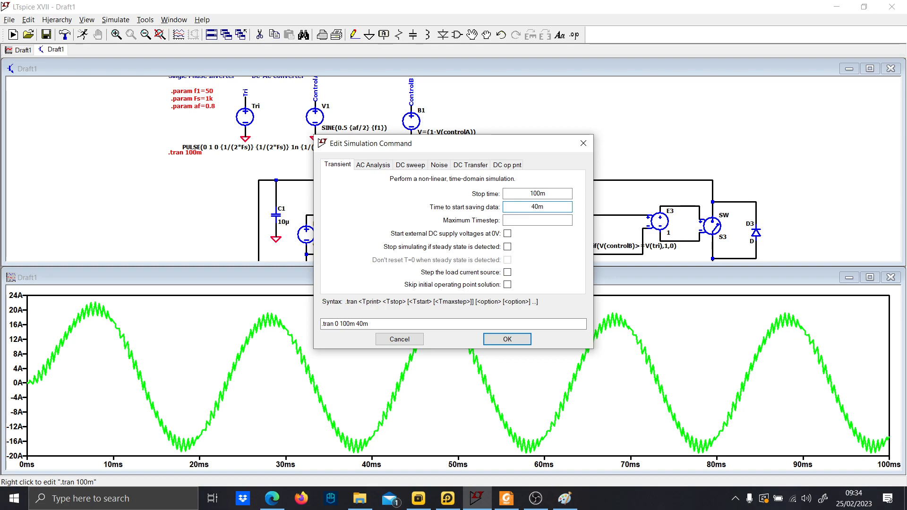
pyautogui.click(512, 339)
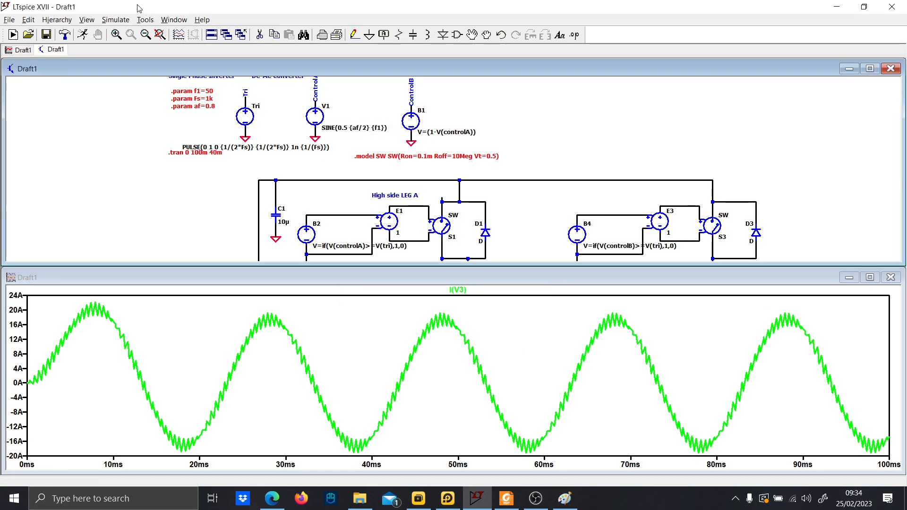
# Re-run the simulation so the results start saving from 40 ms.
pyautogui.click(83, 35)
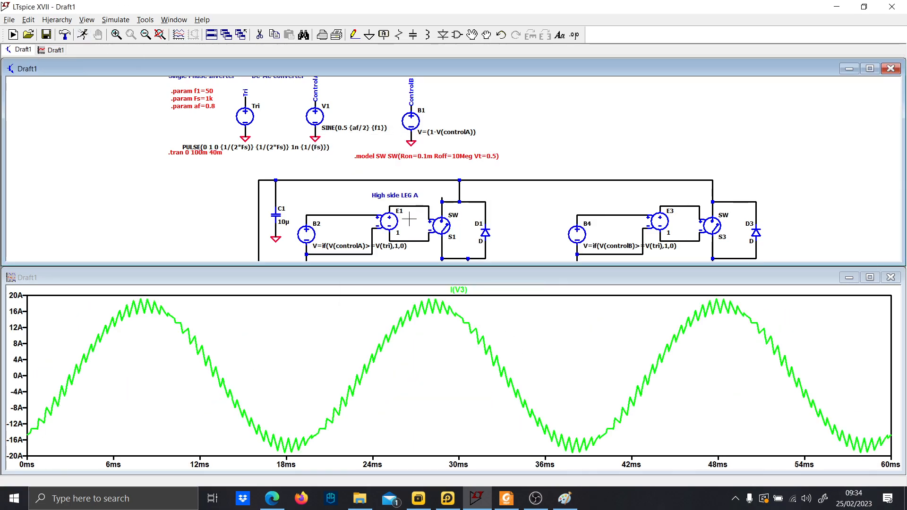
pyautogui.scroll(-2, 492, 236)
pyautogui.scroll(2, 456, 215)
pyautogui.moveTo(547, 223); pyautogui.dragTo(464, 165)
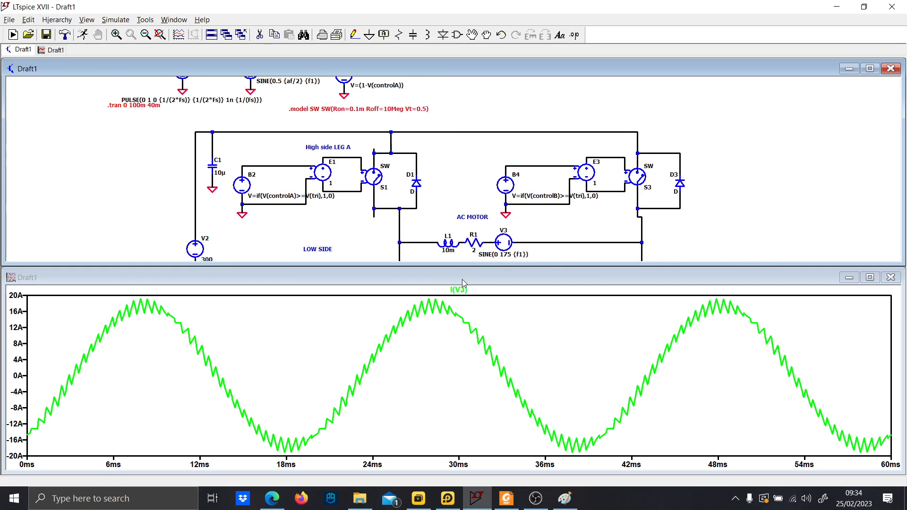
# Compute the FFT of the I(V3) load current trace from the new simulation data.
pyautogui.rightClick(459, 289)
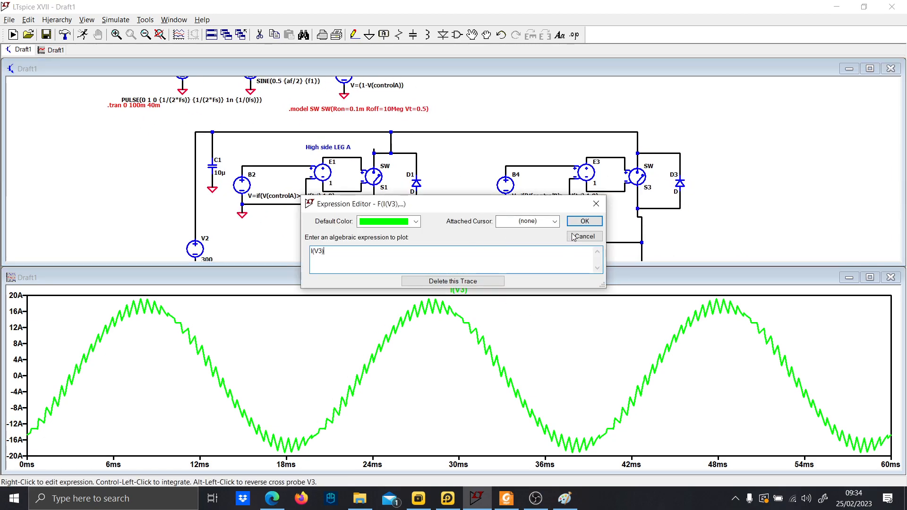
pyautogui.click(584, 221)
pyautogui.rightClick(564, 315)
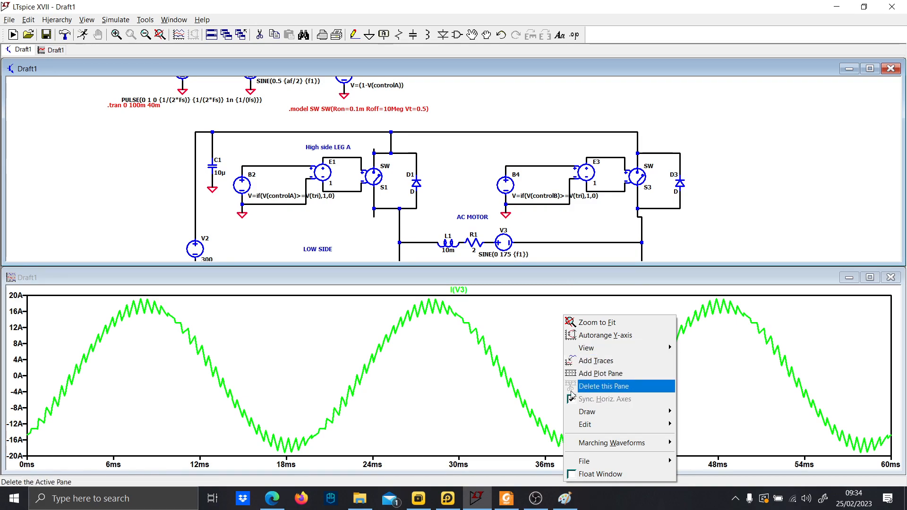
pyautogui.click(512, 346)
pyautogui.rightClick(513, 346)
pyautogui.moveTo(567, 213)
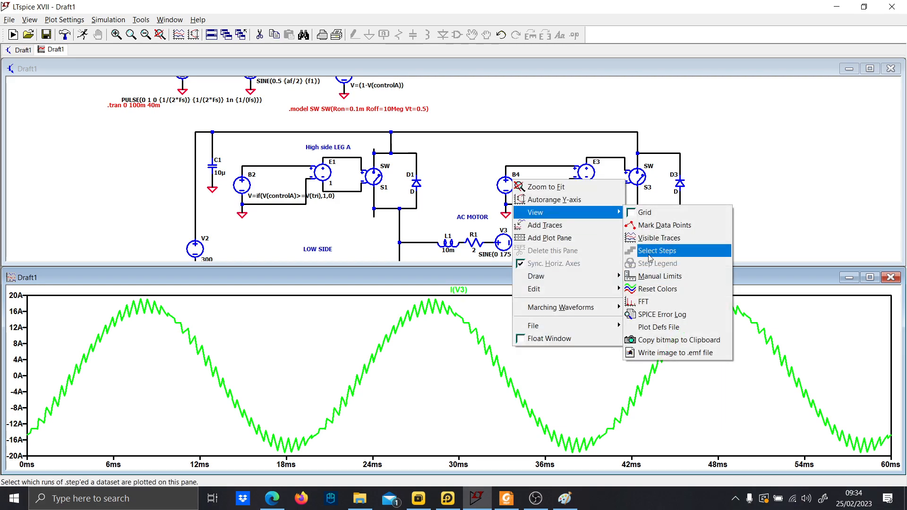
pyautogui.click(652, 296)
pyautogui.click(547, 93)
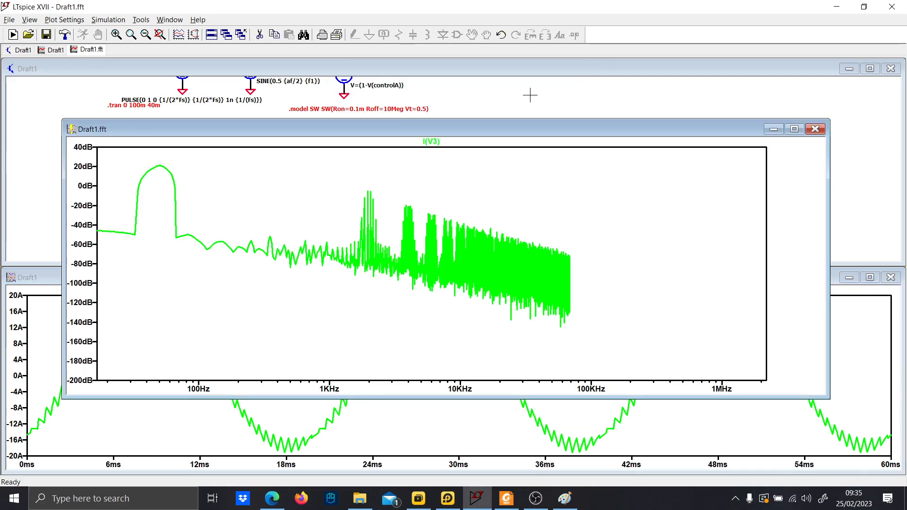
# Switch the FFT magnitude axis representation to linear.
pyautogui.click(73, 205)
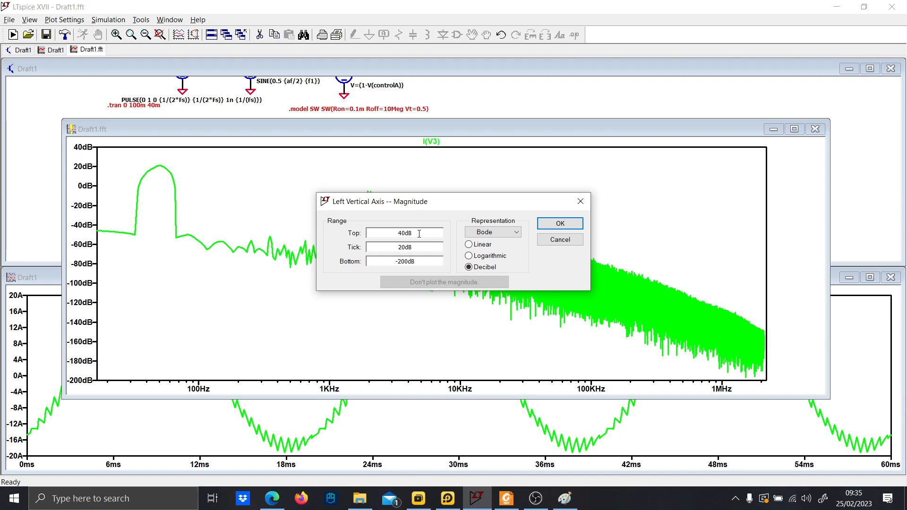
pyautogui.click(485, 244)
pyautogui.click(560, 223)
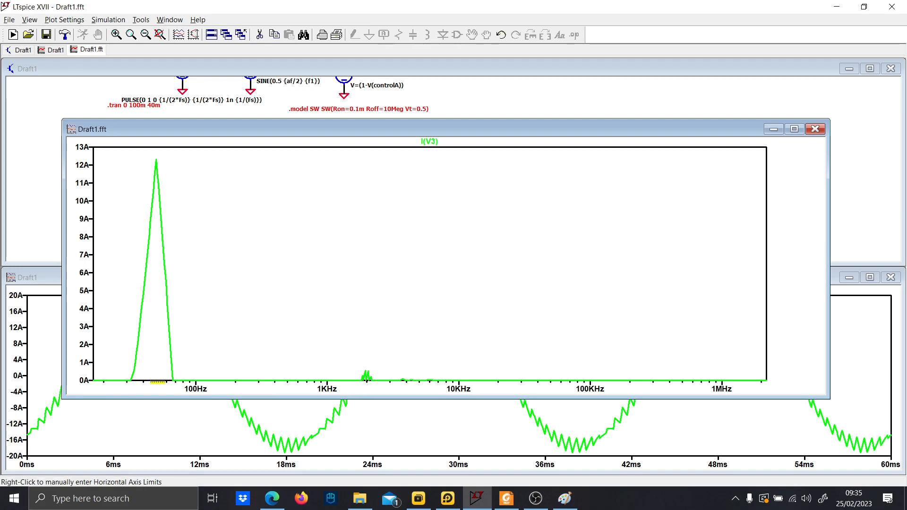
# Zoom into regions of the FFT spectrum to inspect the harmonics, then close the FFT window.
pyautogui.moveTo(333, 364); pyautogui.dragTo(586, 391)
pyautogui.moveTo(156, 224); pyautogui.dragTo(595, 362)
pyautogui.moveTo(363, 156); pyautogui.dragTo(678, 320)
pyautogui.moveTo(234, 165); pyautogui.dragTo(763, 354)
pyautogui.moveTo(227, 170); pyautogui.dragTo(786, 378)
pyautogui.click(815, 129)
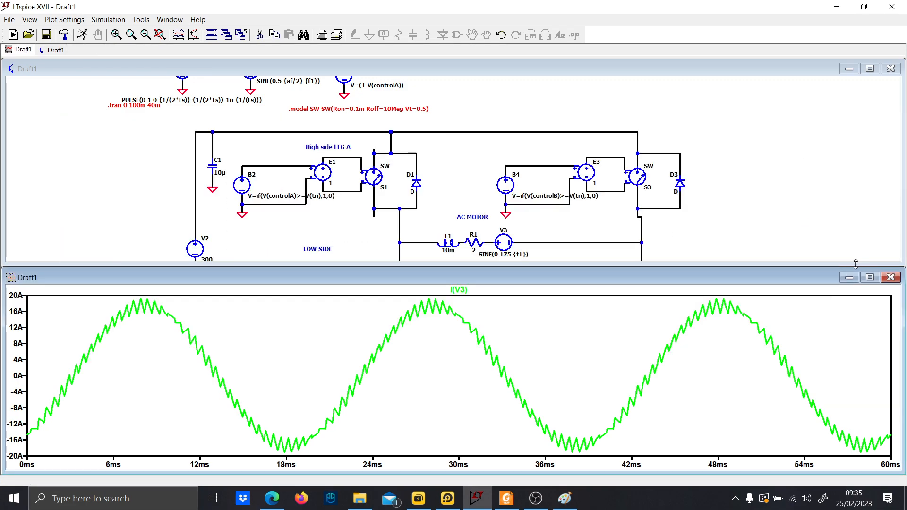
# Probe the differential voltage across the motor load terminals alongside I(V3) and maximize the plot window.
pyautogui.moveTo(422, 210); pyautogui.dragTo(410, 159)
pyautogui.moveTo(402, 190); pyautogui.dragTo(411, 191)
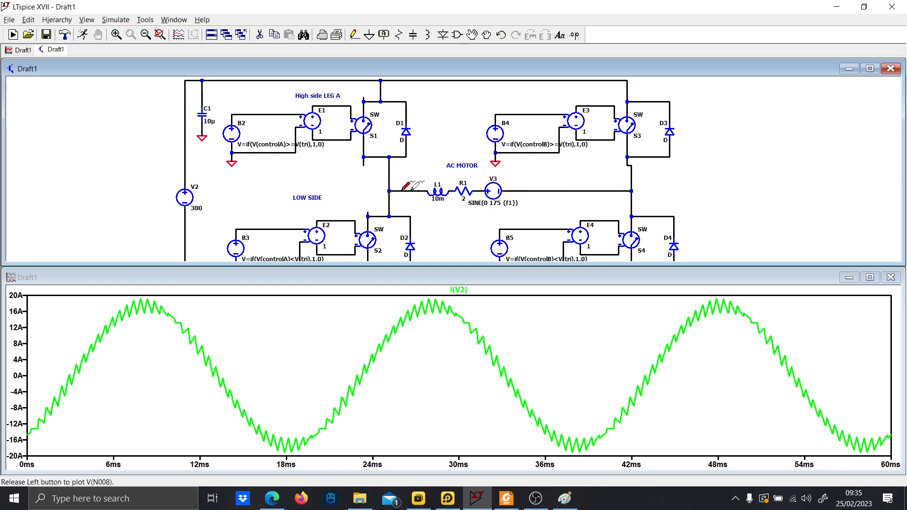
pyautogui.moveTo(555, 191); pyautogui.dragTo(554, 191)
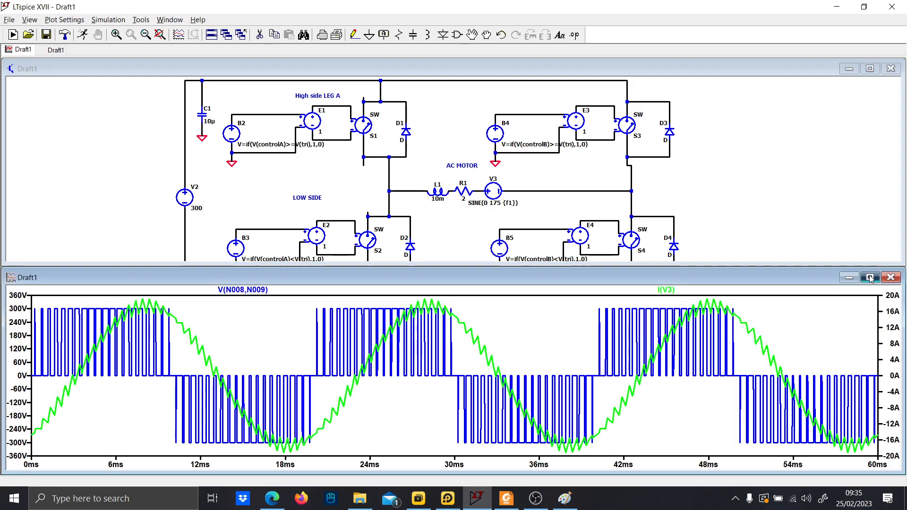
pyautogui.click(869, 277)
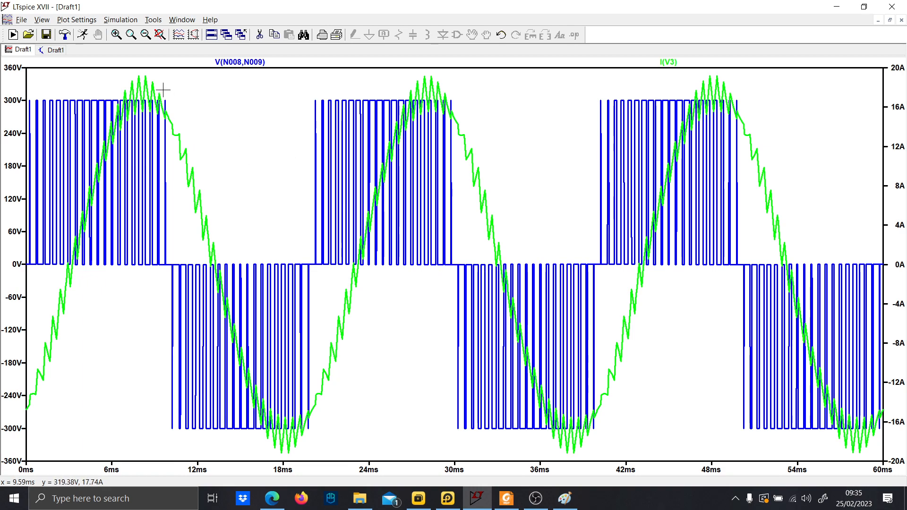
# Return to the schematic and label the net at the left motor terminal as A.
pyautogui.click(47, 53)
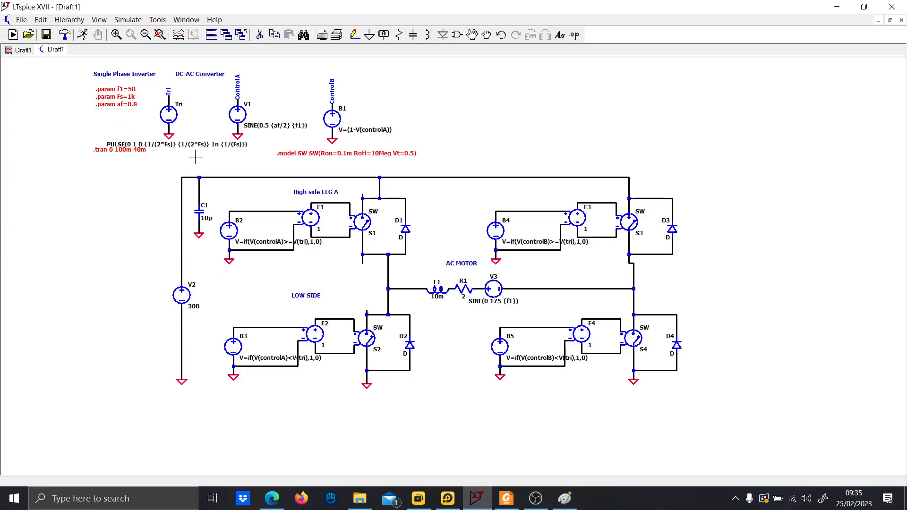
pyautogui.scroll(3, 389, 305)
pyautogui.scroll(1, 389, 305)
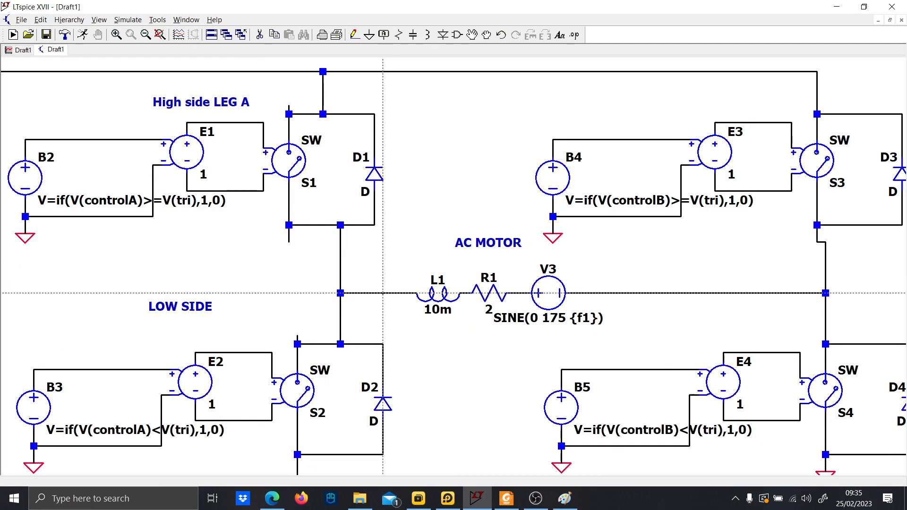
pyautogui.press('F4')
pyautogui.press('capslock')
pyautogui.write('A')
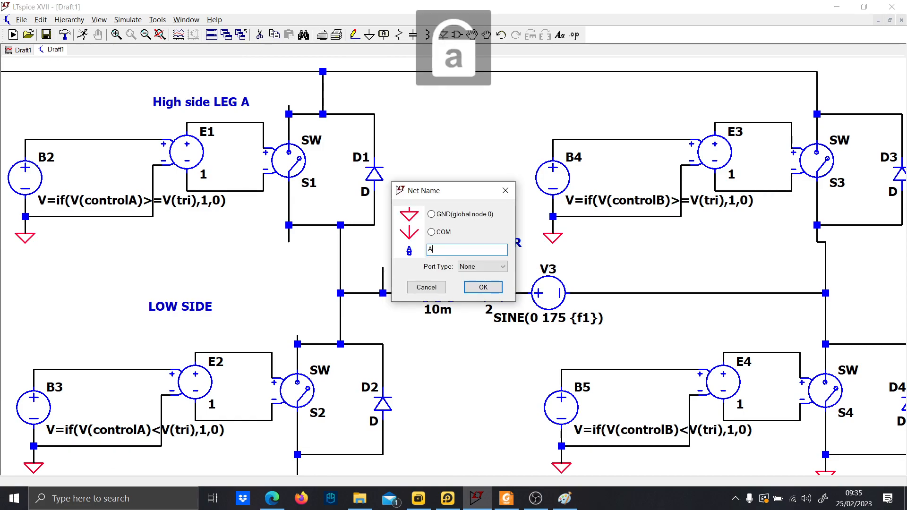
pyautogui.press('Return')
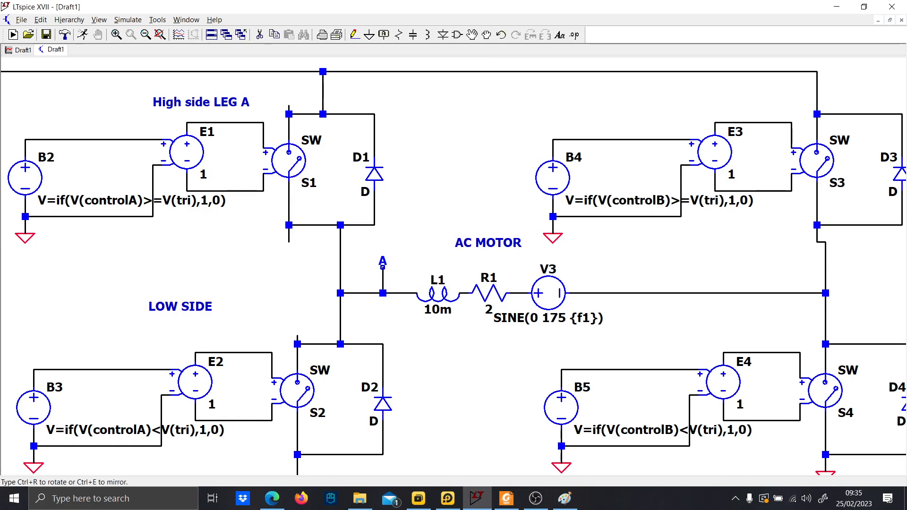
pyautogui.click(383, 267)
pyautogui.press('Escape')
# Draw a short wire stub up from the node on the right side of V3.
pyautogui.moveTo(666, 279); pyautogui.dragTo(569, 282)
pyautogui.press('F3')
pyautogui.click(585, 295)
pyautogui.click(585, 278)
pyautogui.press('Escape')
# Label the right motor terminal net as B on that wire stub.
pyautogui.press('F4')
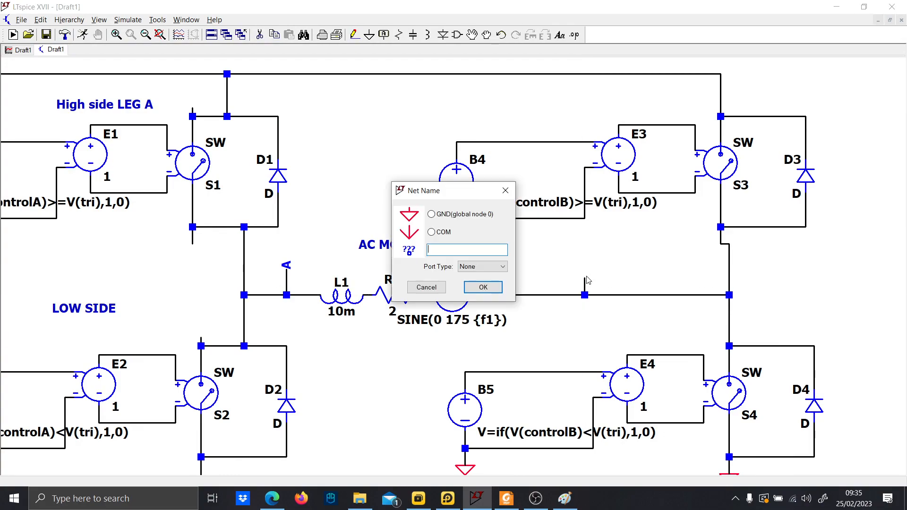
pyautogui.press('capslock')
pyautogui.write('B')
pyautogui.press('capslock')
pyautogui.press('Return')
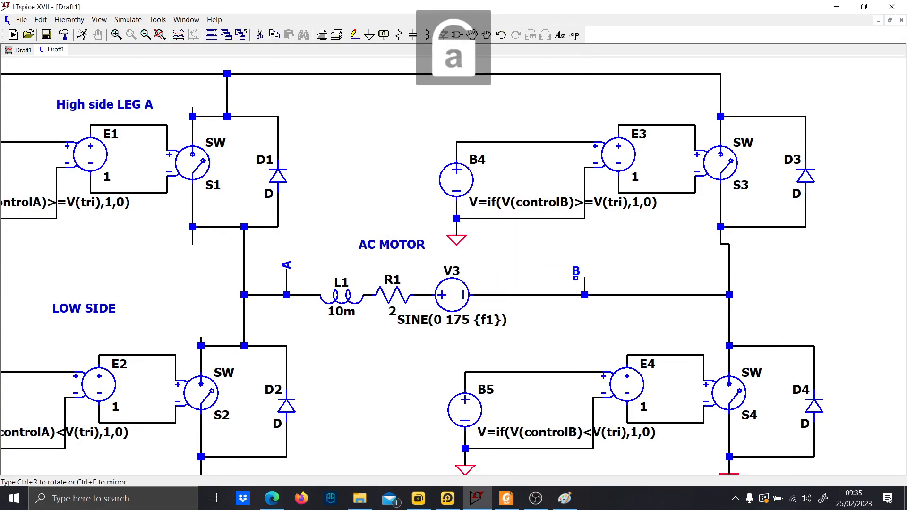
pyautogui.click(584, 277)
pyautogui.press('Escape')
# Place a behavioral voltage source (bv) above the inverter circuit near ControlB.
pyautogui.scroll(-1, 518, 250)
pyautogui.moveTo(406, 185); pyautogui.dragTo(445, 242)
pyautogui.moveTo(449, 130); pyautogui.dragTo(448, 189)
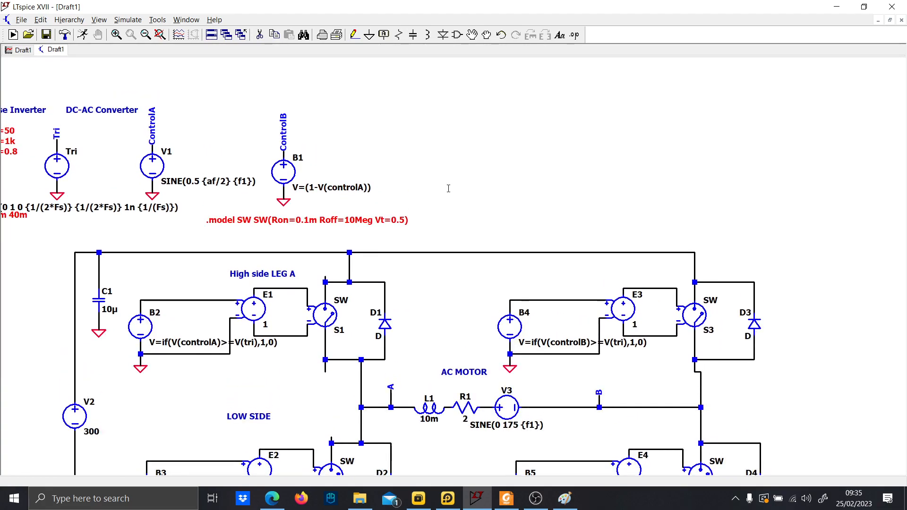
pyautogui.press('F2')
pyautogui.write('bv')
pyautogui.press('Return')
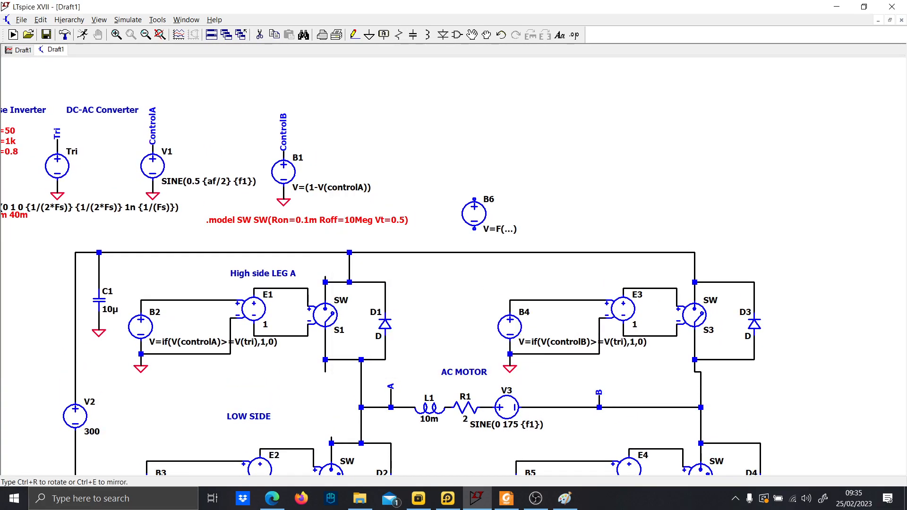
pyautogui.click(432, 148)
pyautogui.press('Escape')
# Wire the new behavioral source's negative terminal down and connect it to ground.
pyautogui.press('F3')
pyautogui.click(432, 164)
pyautogui.click(432, 169)
pyautogui.press('Escape')
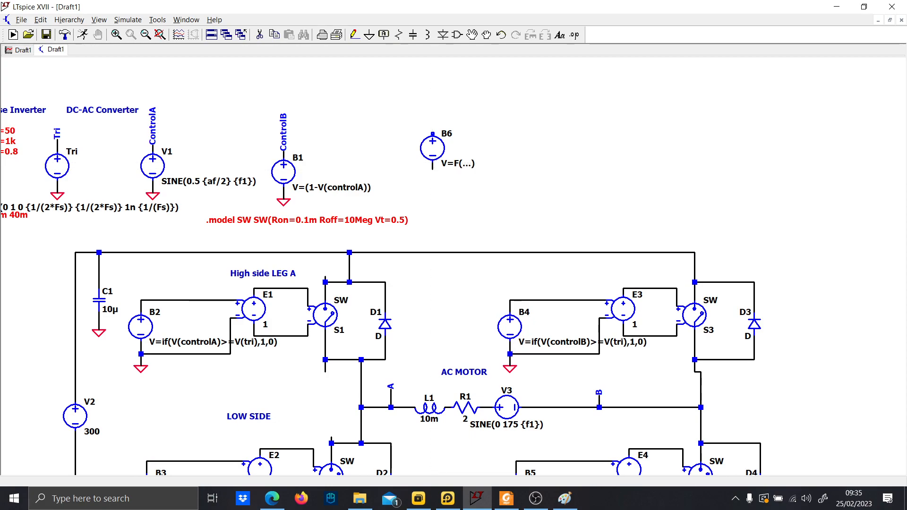
pyautogui.click(432, 199)
pyautogui.press('g')
pyautogui.click(429, 191)
pyautogui.press('Escape')
# Add a rotated net label MotorVoltage on the behavioral source's positive terminal.
pyautogui.press('F3')
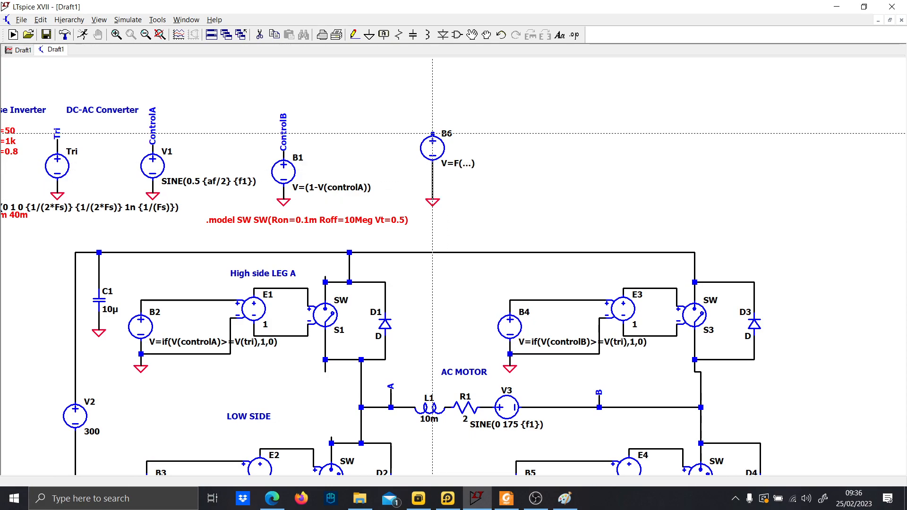
pyautogui.press('F4')
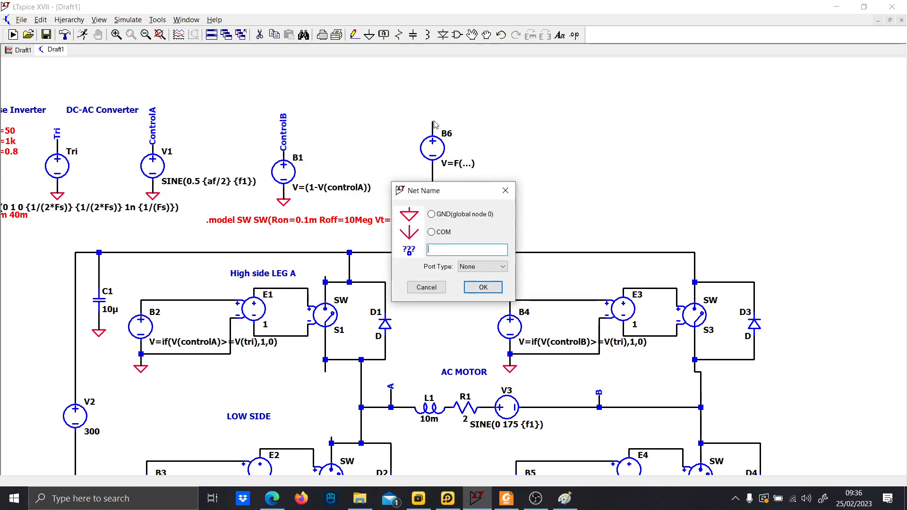
pyautogui.write('MotorVoltag')
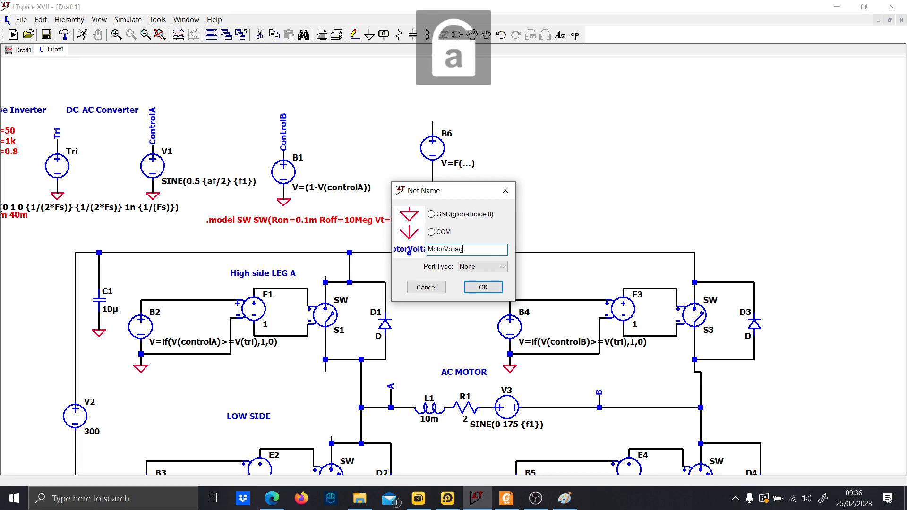
pyautogui.write('e')
pyautogui.press('Return')
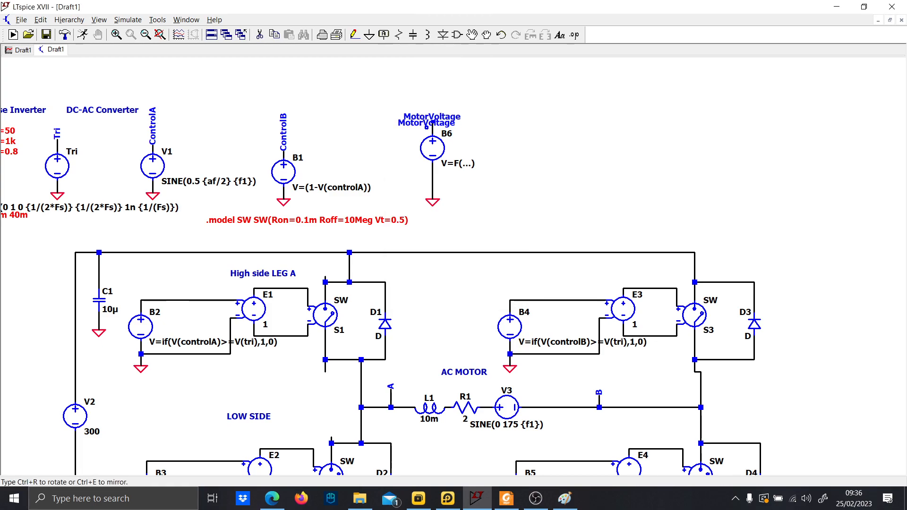
pyautogui.hotkey('ctrl', 'r')
pyautogui.click(432, 124)
# Set the behavioral source B6 expression to V=V(a)-V(b).
pyautogui.rightClick(457, 163)
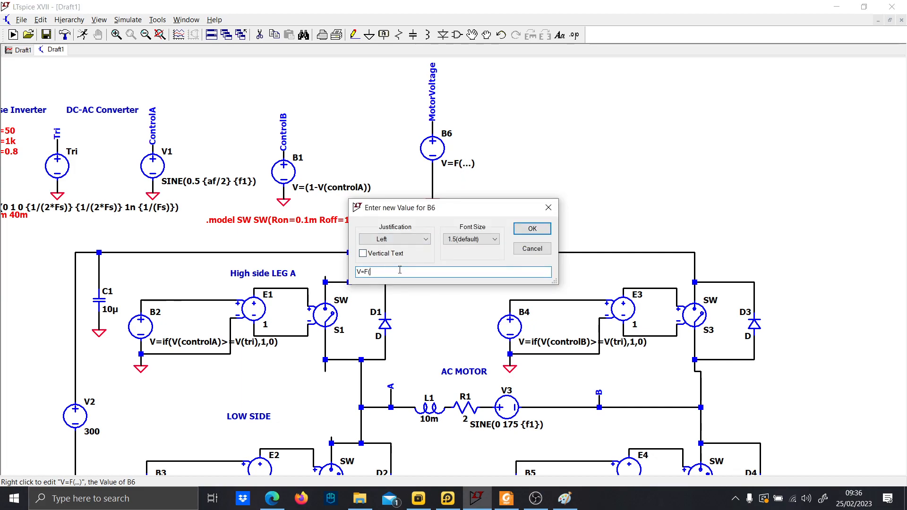
pyautogui.write('V')
pyautogui.press('capslock')
pyautogui.write('(a)-')
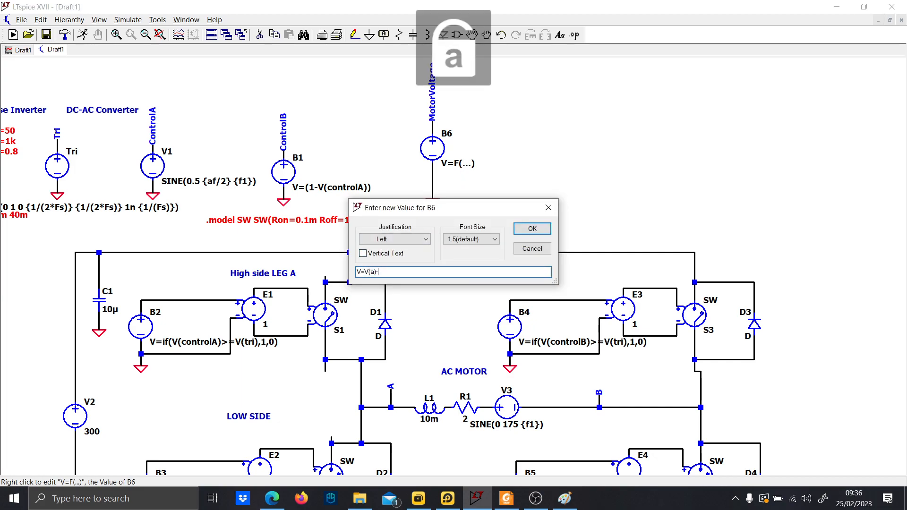
pyautogui.write('V(b)')
pyautogui.press('Return')
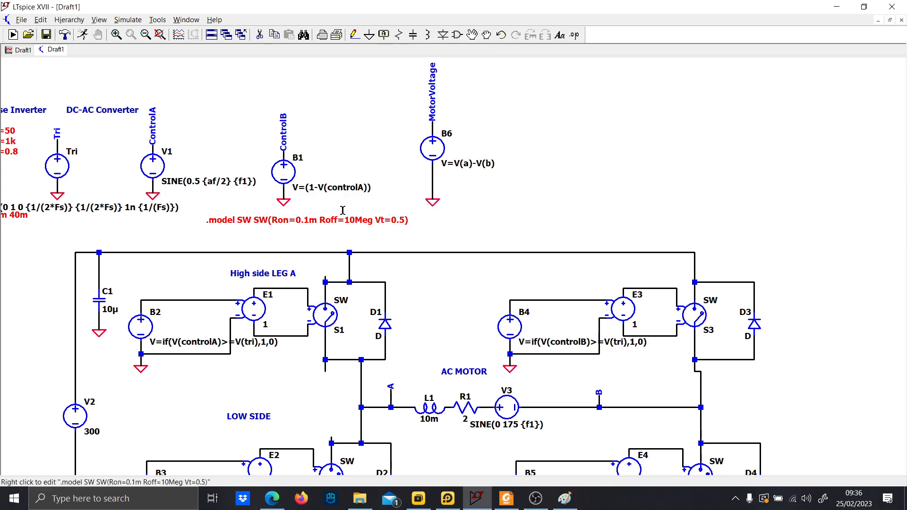
# Run the simulation and plot the MotorVoltage net waveform.
pyautogui.click(83, 36)
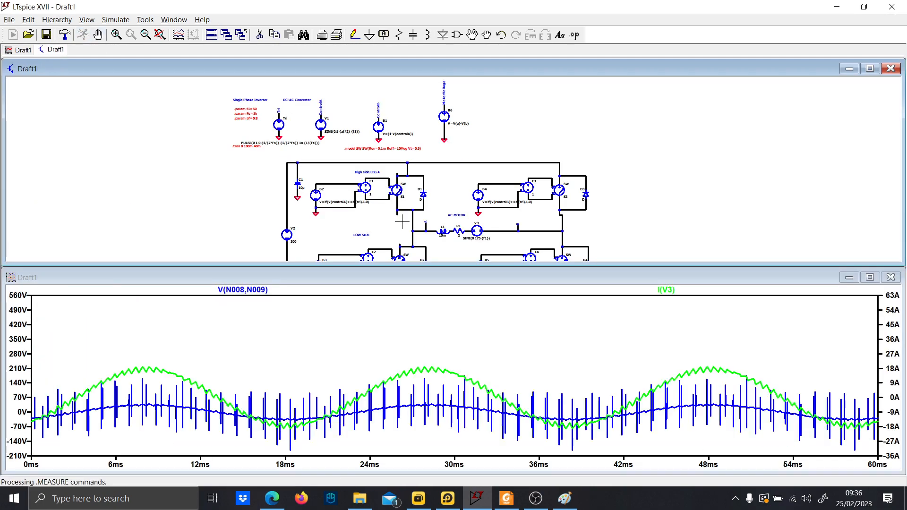
pyautogui.scroll(5, 435, 176)
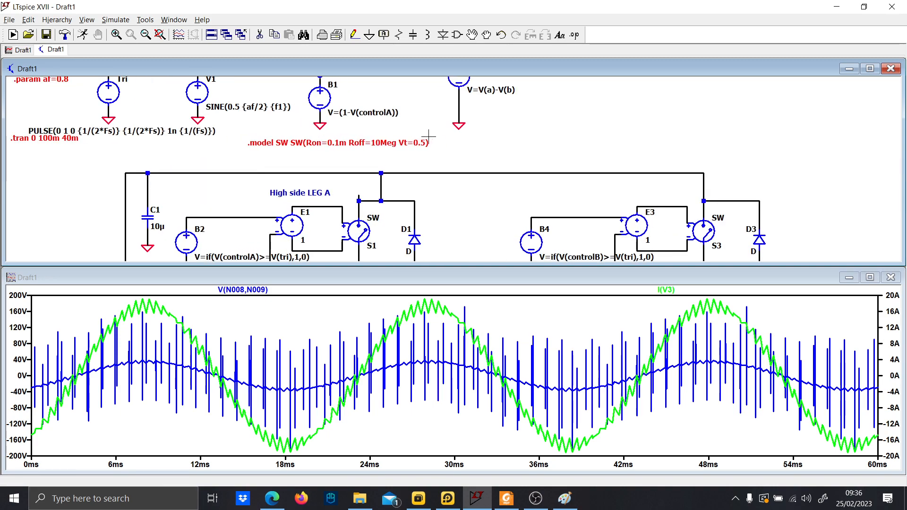
pyautogui.doubleClick(404, 115)
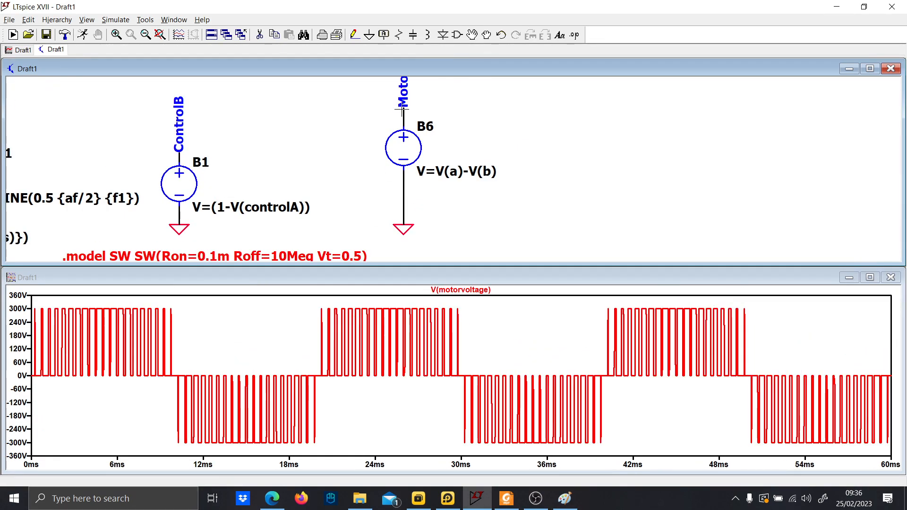
# Add a SPICE directive .four {f1} 1 V(MotorVoltage) just below the .model line.
pyautogui.moveTo(463, 92)
pyautogui.mouseDown()
pyautogui.moveTo(437, 176)
pyautogui.moveTo(415, 92)
pyautogui.mouseUp()
pyautogui.scroll(-1, 412, 189)
pyautogui.moveTo(426, 201); pyautogui.dragTo(450, 152)
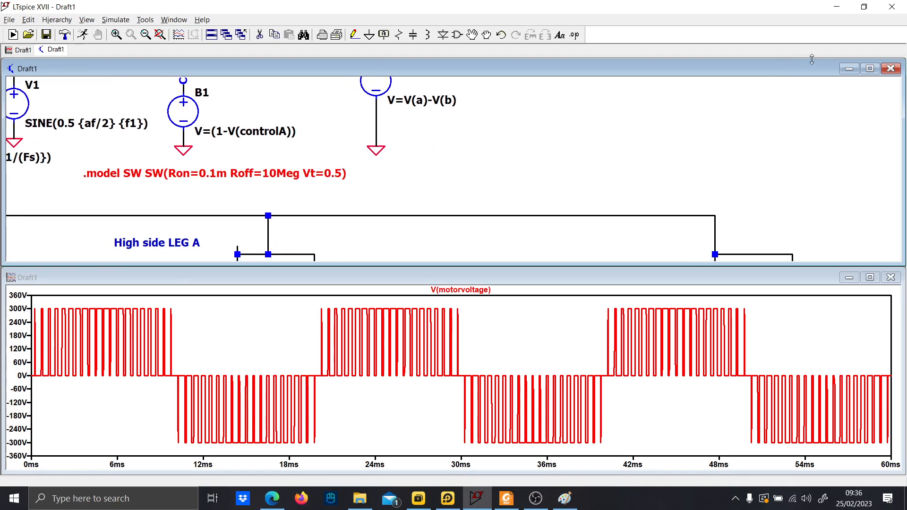
pyautogui.click(870, 69)
pyautogui.moveTo(406, 256); pyautogui.dragTo(600, 223)
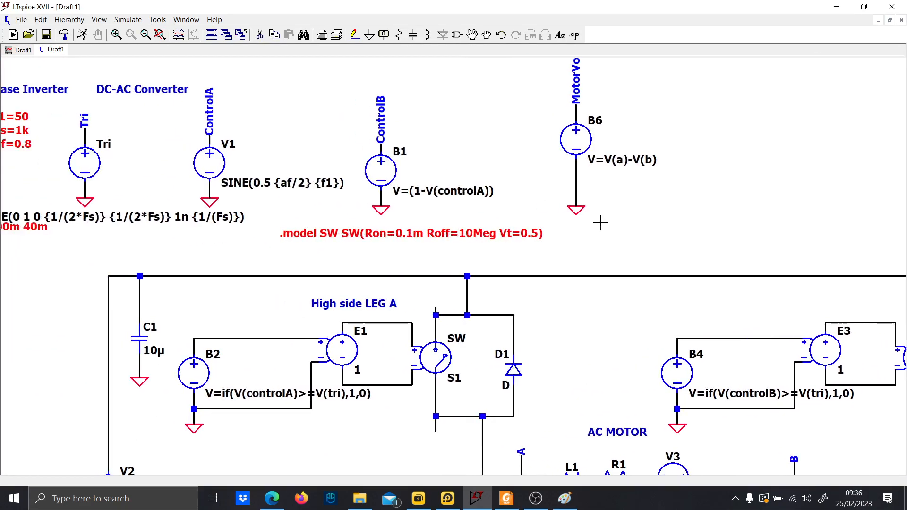
pyautogui.press('t')
pyautogui.click(359, 233)
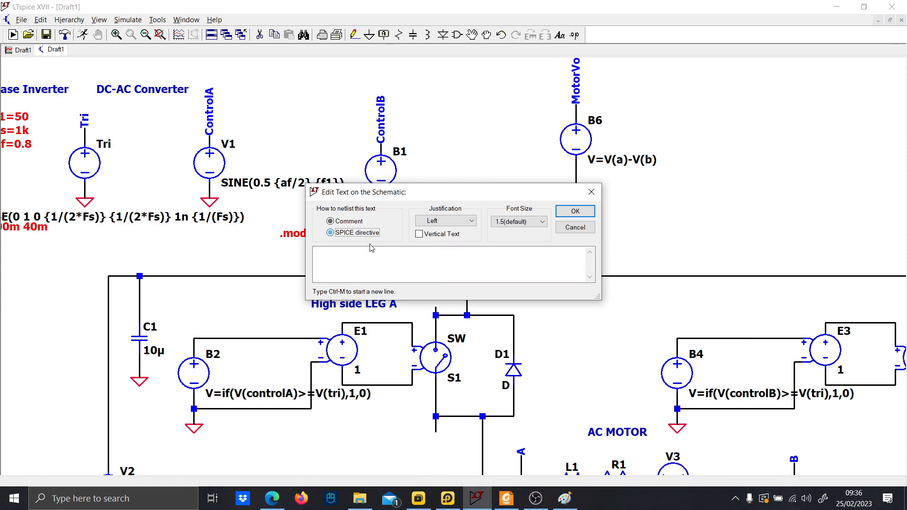
pyautogui.click(367, 265)
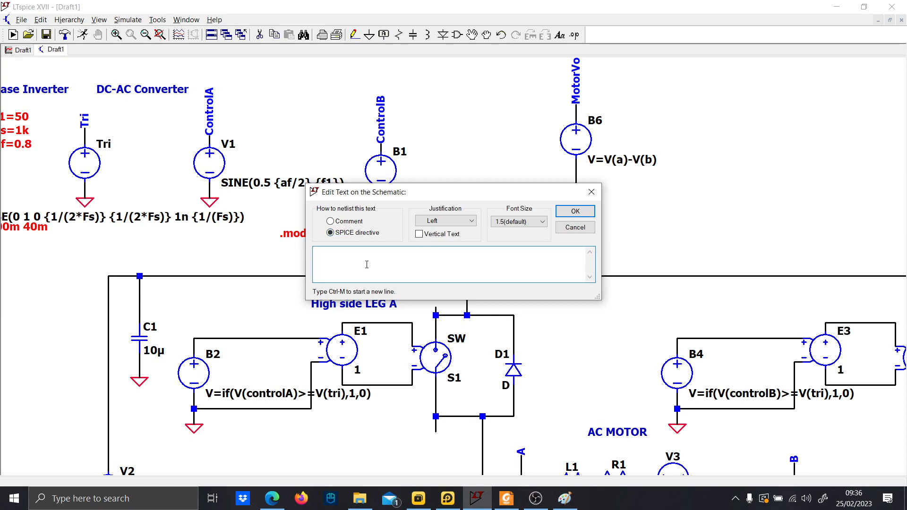
pyautogui.write('.four {f1} 1')
pyautogui.press('capslock')
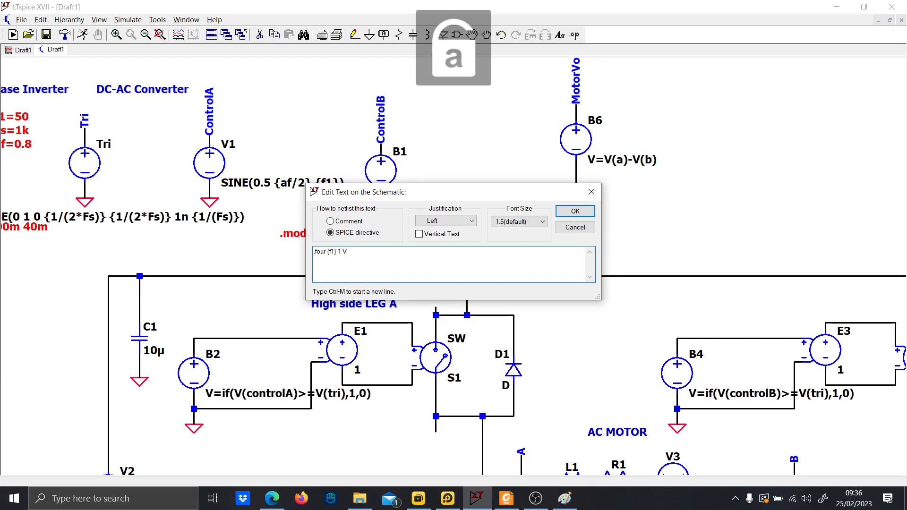
pyautogui.write('V(MotorVolta')
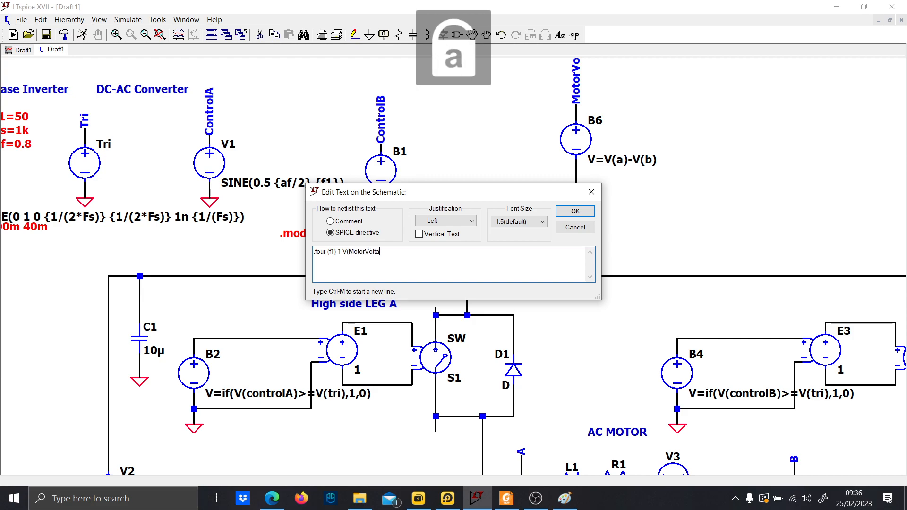
pyautogui.write('ge)')
pyautogui.press('Return')
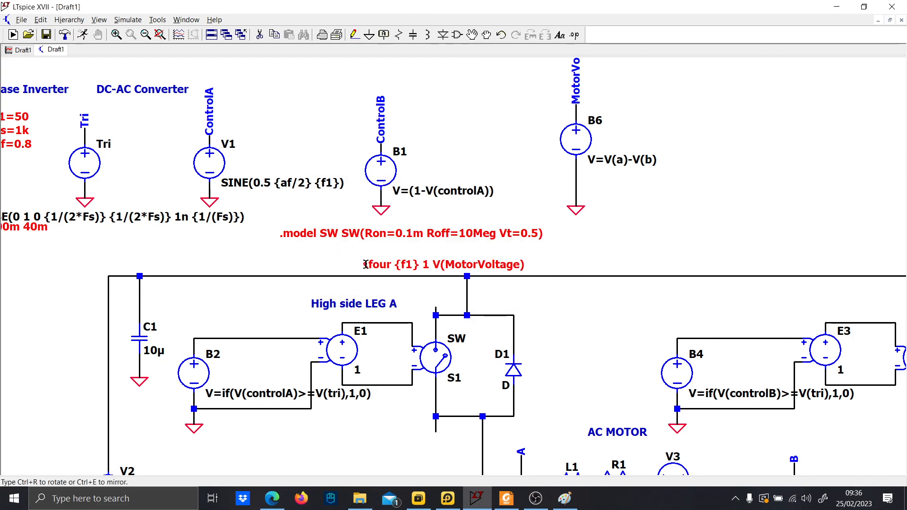
pyautogui.click(275, 258)
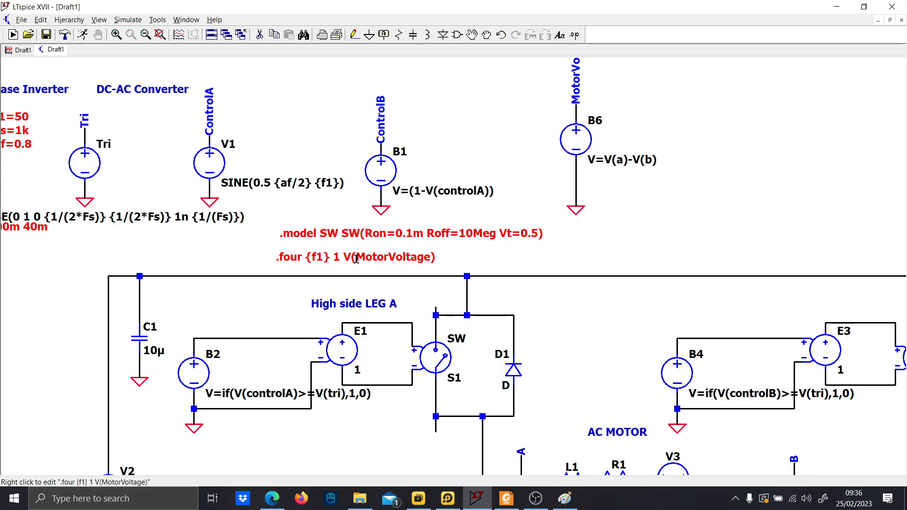
# Duplicate the .four directive twice, placing the copies side by side along the same row.
pyautogui.press('F6')
pyautogui.click(393, 257)
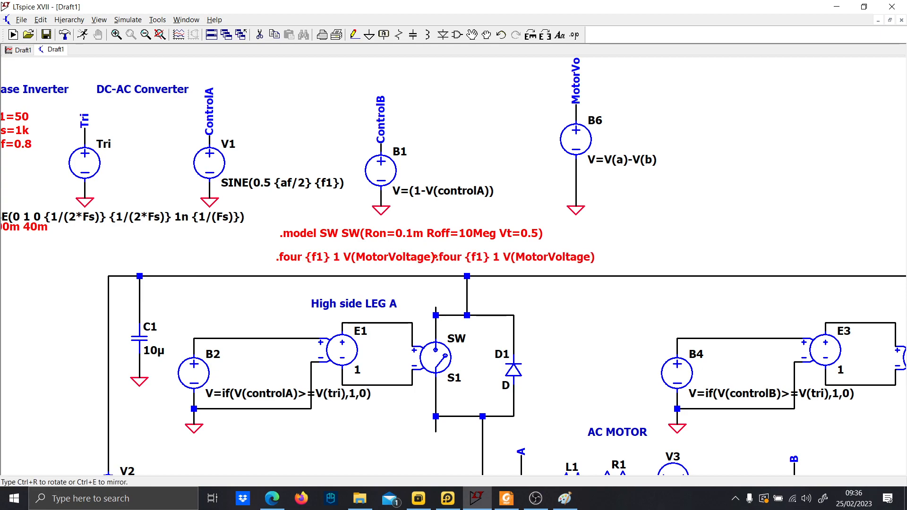
pyautogui.click(580, 257)
pyautogui.click(581, 257)
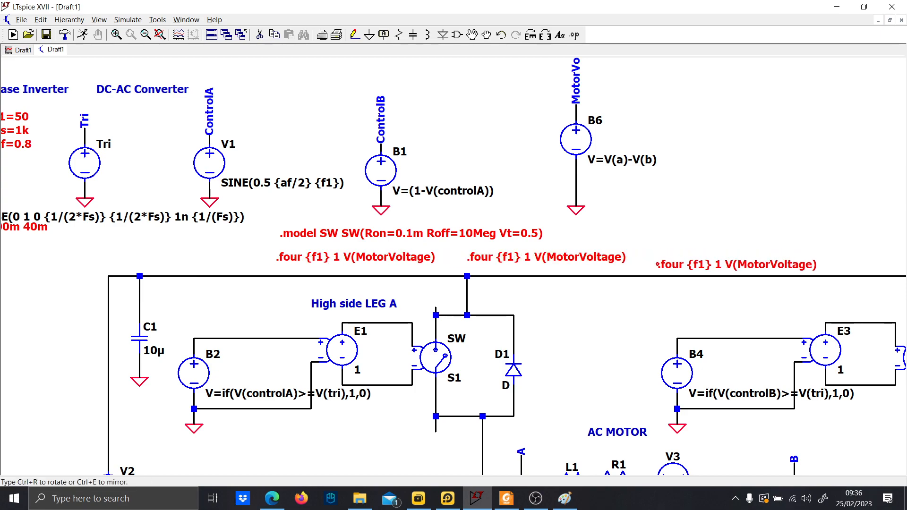
pyautogui.click(747, 260)
# Edit the second .four directive to .four {f1} 1 I(L1).
pyautogui.moveTo(601, 237); pyautogui.dragTo(457, 202)
pyautogui.rightClick(367, 219)
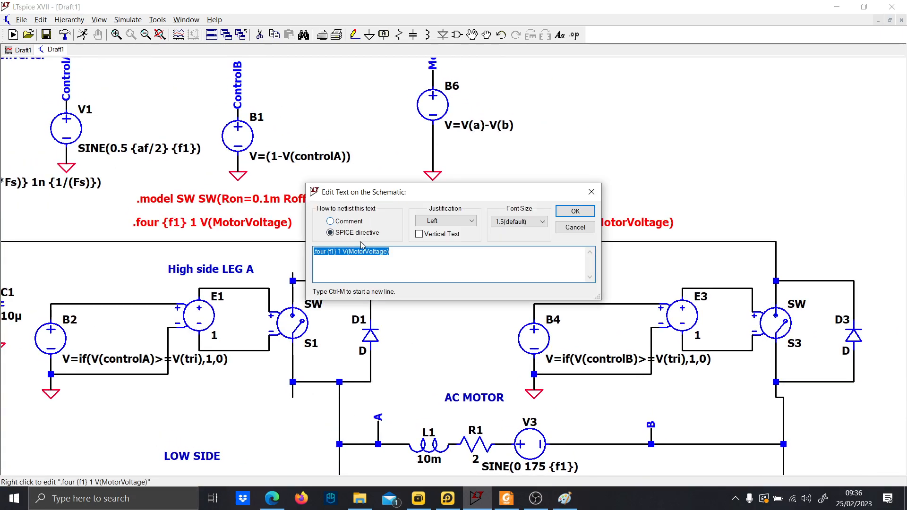
pyautogui.moveTo(395, 255); pyautogui.dragTo(347, 255)
pyautogui.write('I')
pyautogui.press('capslock')
pyautogui.press('capslock')
pyautogui.write('(L')
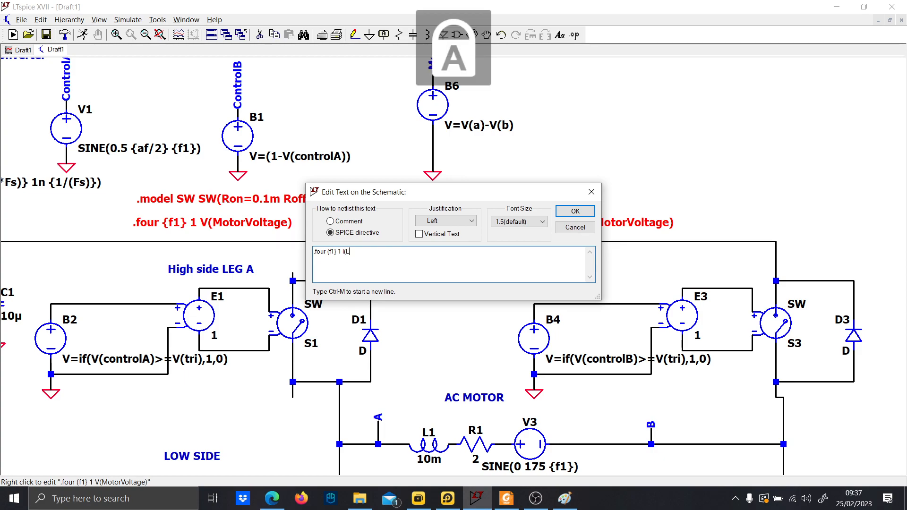
pyautogui.write('1')
pyautogui.press('capslock')
pyautogui.write(')')
pyautogui.press('Return')
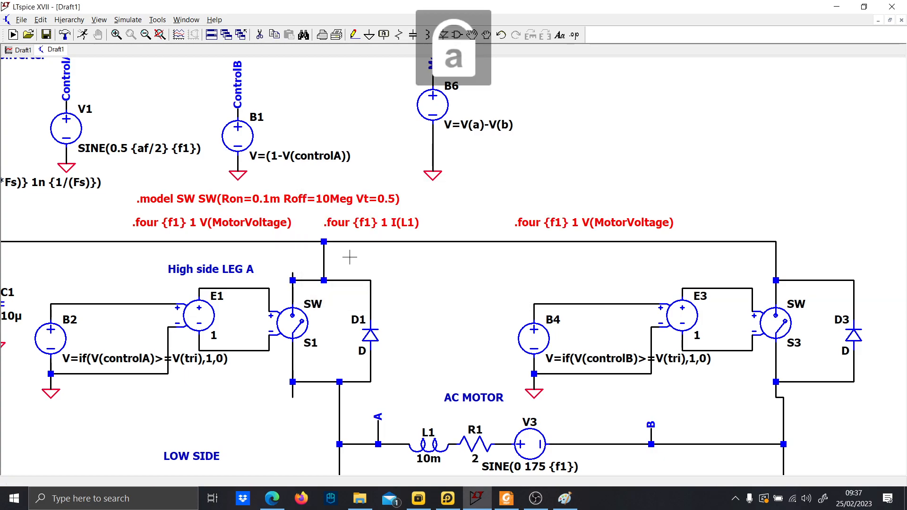
# Edit the third .four directive to .four {f1} 3 I(V3).
pyautogui.moveTo(399, 452); pyautogui.dragTo(352, 447)
pyautogui.rightClick(520, 218)
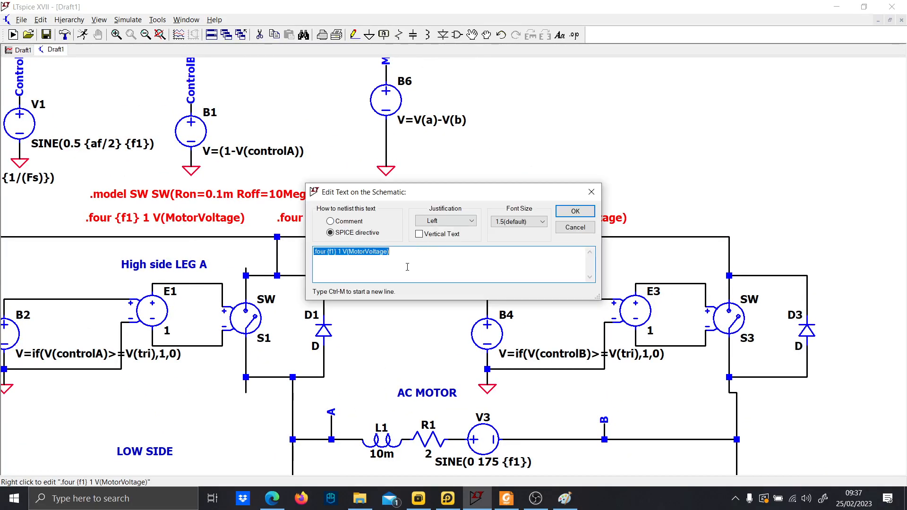
pyautogui.click(404, 255)
pyautogui.moveTo(404, 255); pyautogui.dragTo(357, 254)
pyautogui.moveTo(356, 253)
pyautogui.mouseDown()
pyautogui.moveTo(381, 253)
pyautogui.moveTo(339, 252)
pyautogui.moveTo(373, 253)
pyautogui.moveTo(351, 256)
pyautogui.mouseUp()
pyautogui.doubleClick(339, 252)
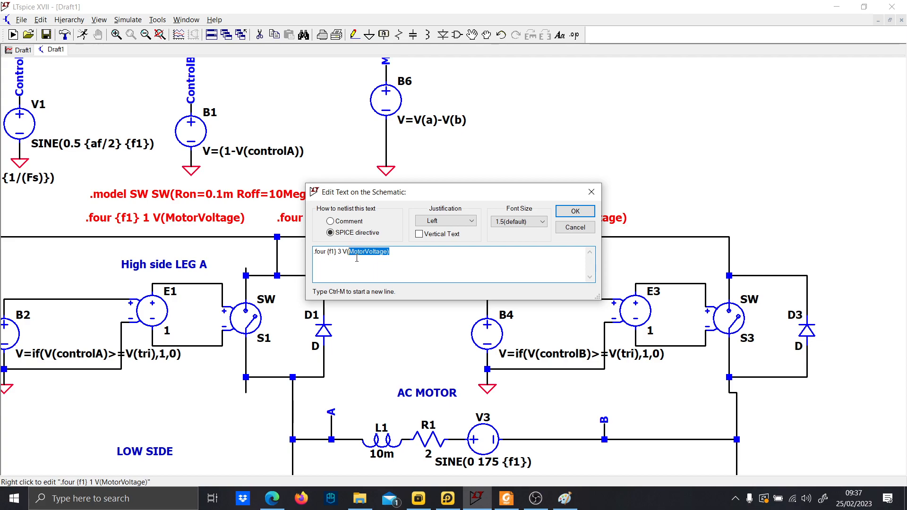
pyautogui.write('3')
pyautogui.press('capslock')
pyautogui.write('I')
pyautogui.press('capslock')
pyautogui.write('(')
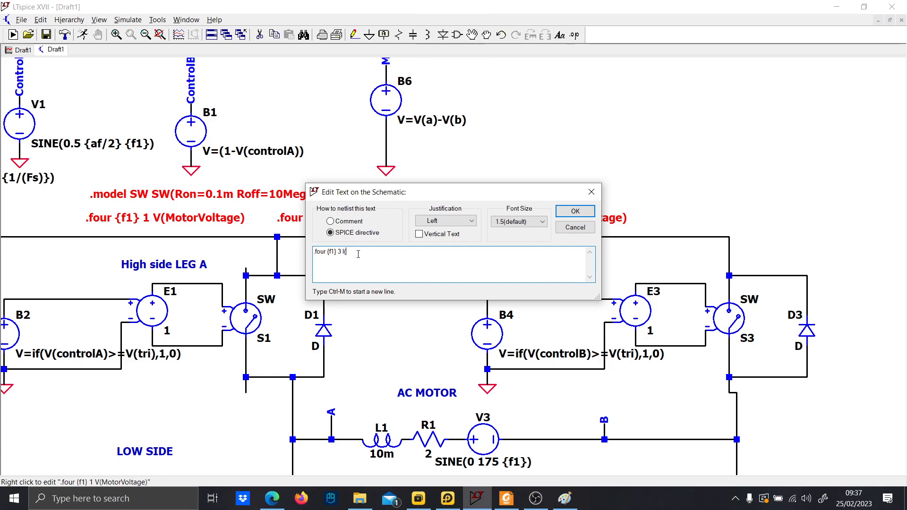
pyautogui.press('capslock')
pyautogui.write('V')
pyautogui.press('capslock')
pyautogui.write('3')
pyautogui.press('capslock')
pyautogui.write(')')
pyautogui.press('Return')
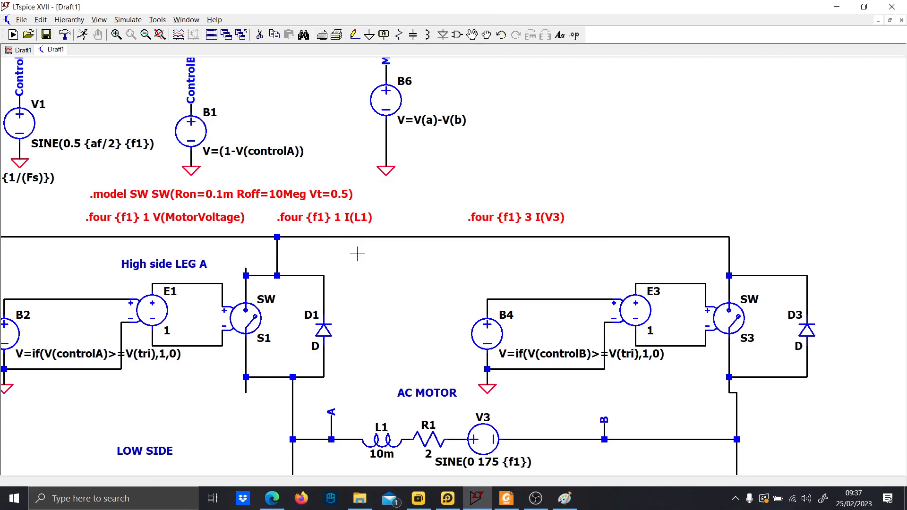
# Move the .four {f1} 3 I(V3) directive closer to the other two directives.
pyautogui.scroll(-3, 374, 307)
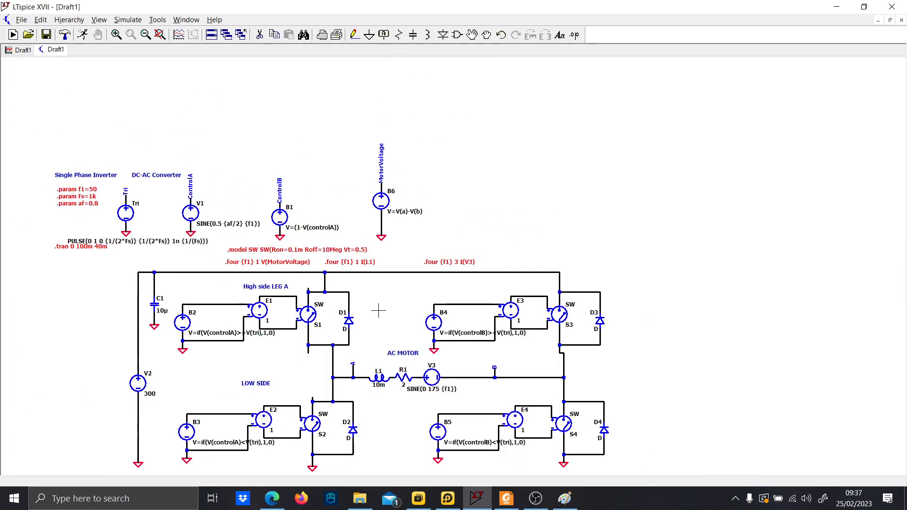
pyautogui.moveTo(378, 310); pyautogui.dragTo(397, 308)
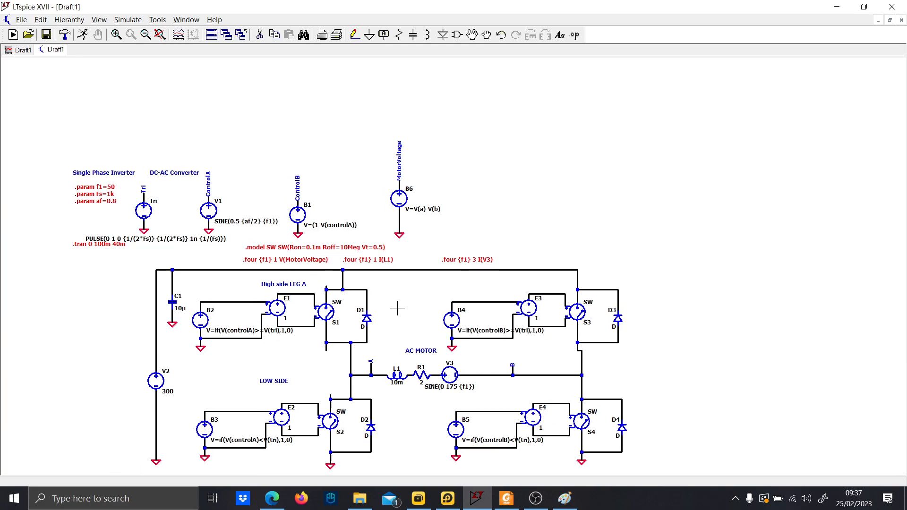
pyautogui.scroll(2, 416, 262)
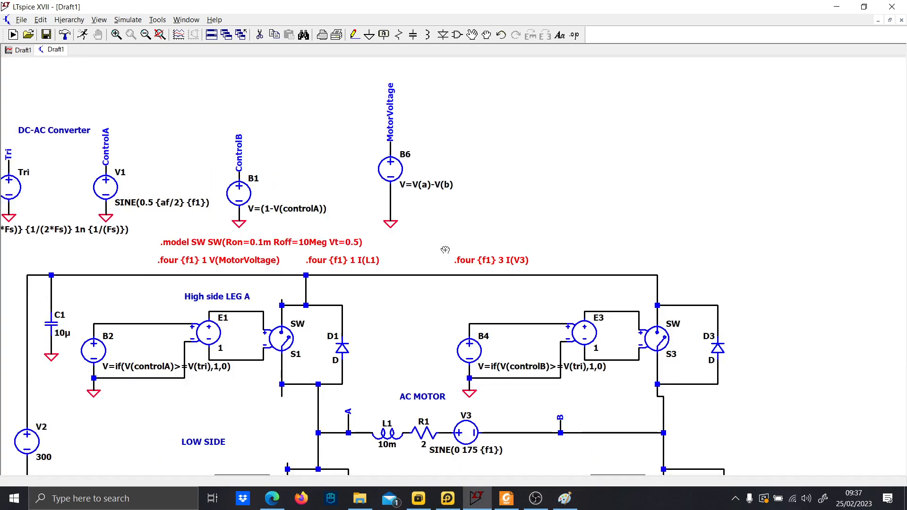
pyautogui.moveTo(584, 278); pyautogui.dragTo(527, 278)
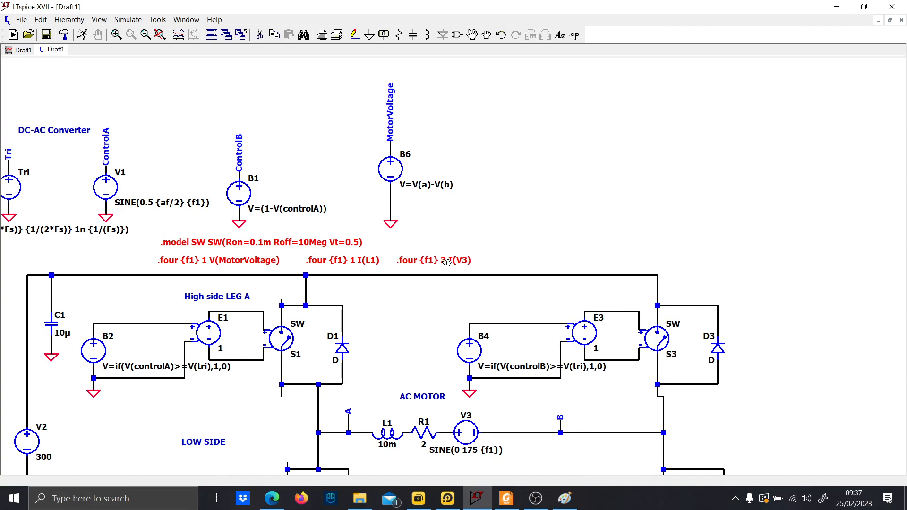
# Run the simulation again with the Fourier directives.
pyautogui.click(65, 35)
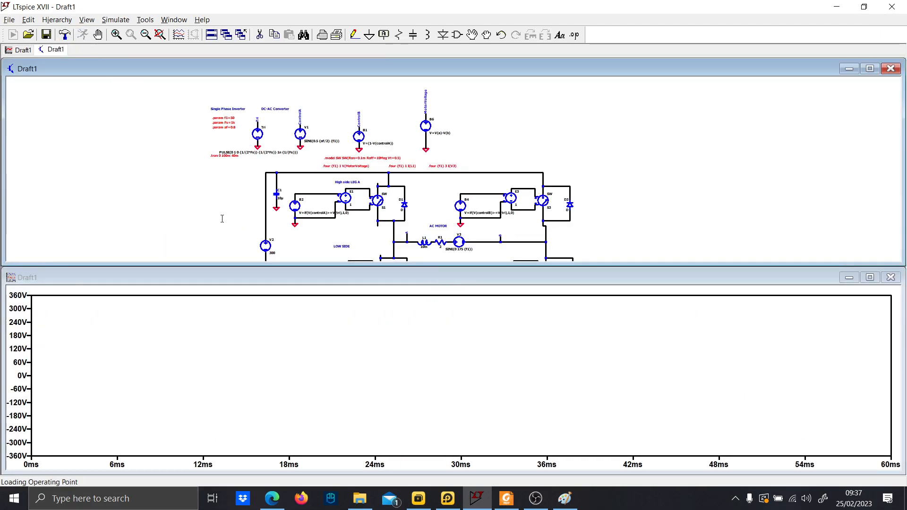
pyautogui.scroll(2, 347, 218)
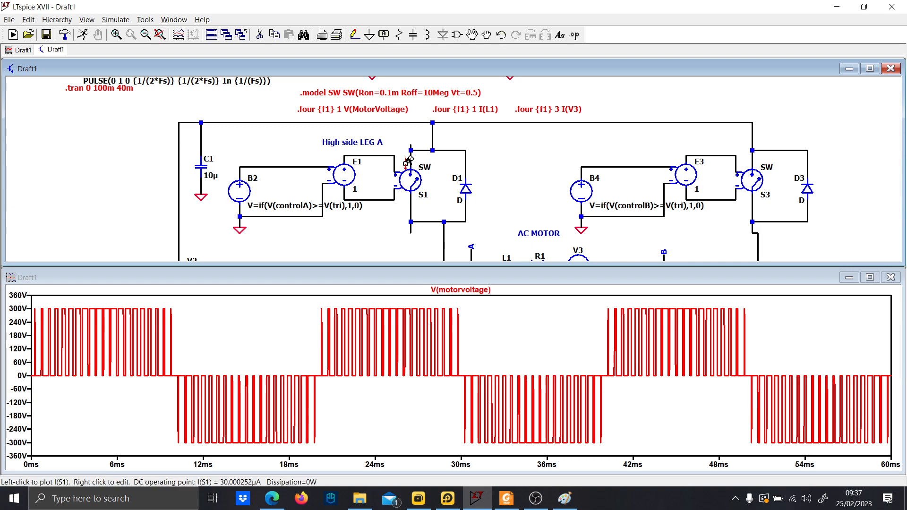
pyautogui.moveTo(403, 137); pyautogui.dragTo(405, 162)
# Open the SPICE error log, enlarge it, and highlight the V(motorvoltage) harmonic table and total harmonic distortion line.
pyautogui.click(87, 19)
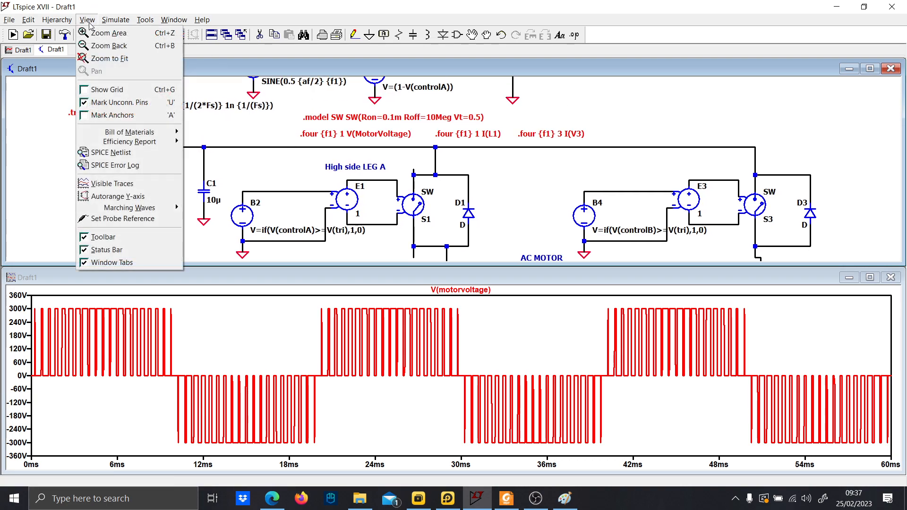
pyautogui.click(116, 165)
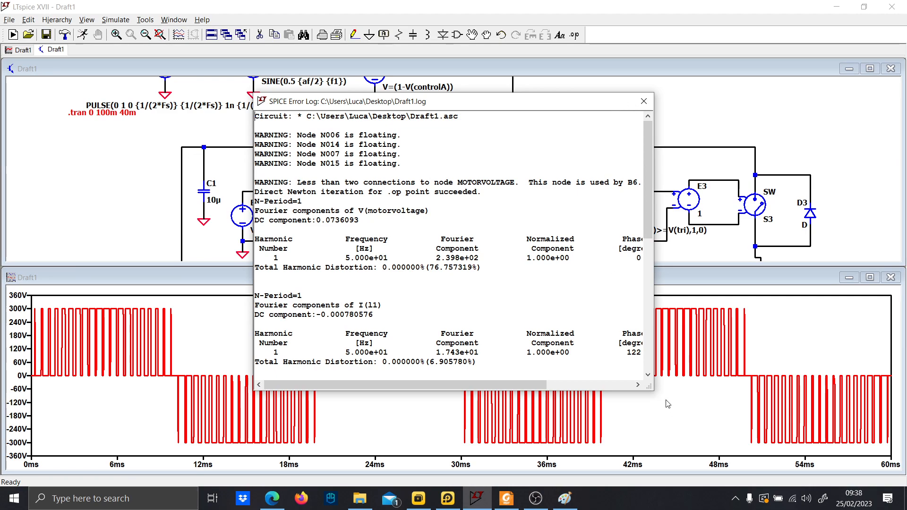
pyautogui.moveTo(654, 391); pyautogui.dragTo(866, 445)
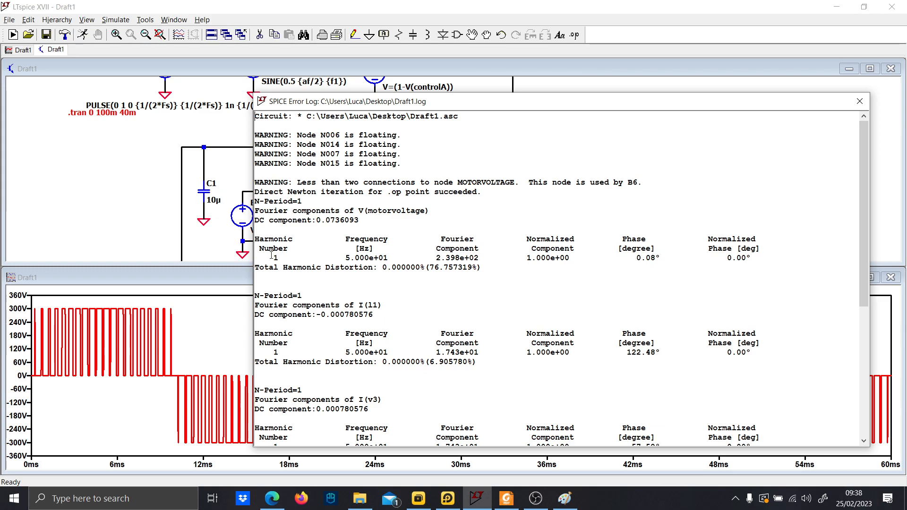
pyautogui.moveTo(259, 239); pyautogui.dragTo(385, 258)
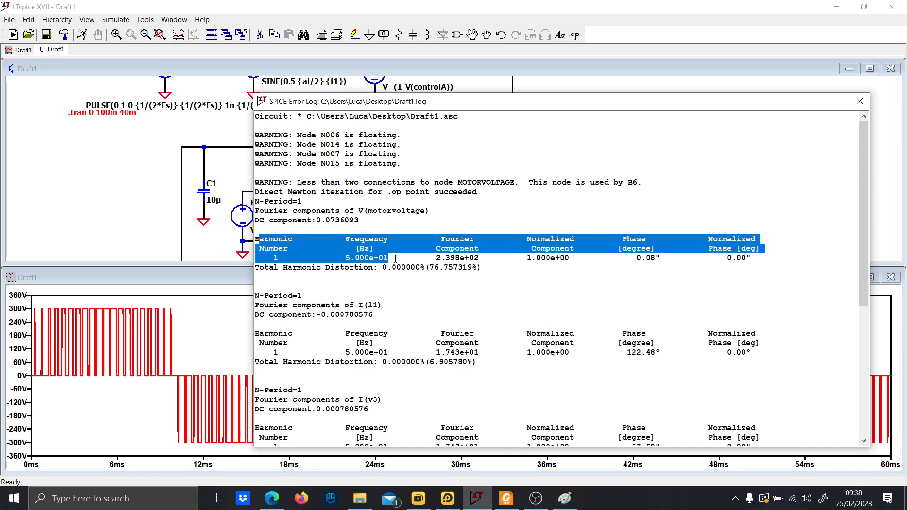
pyautogui.moveTo(396, 258); pyautogui.dragTo(756, 259)
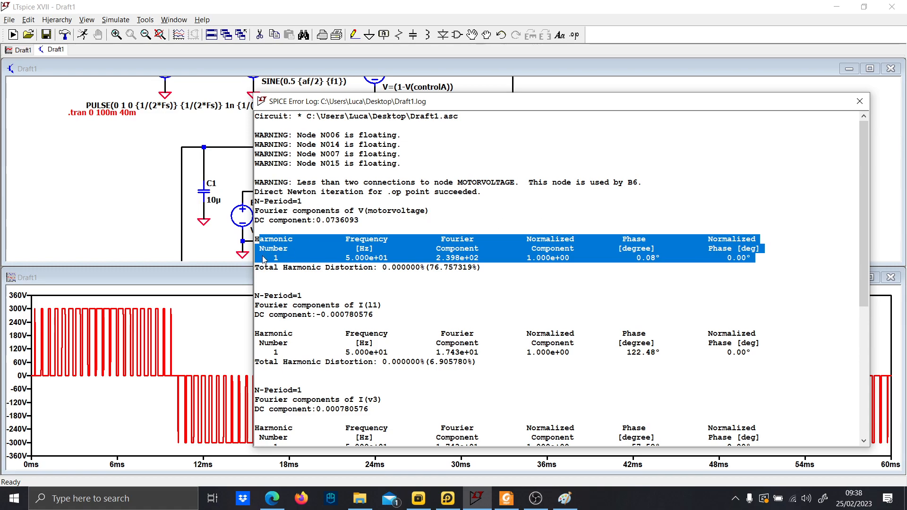
pyautogui.moveTo(259, 267); pyautogui.dragTo(465, 263)
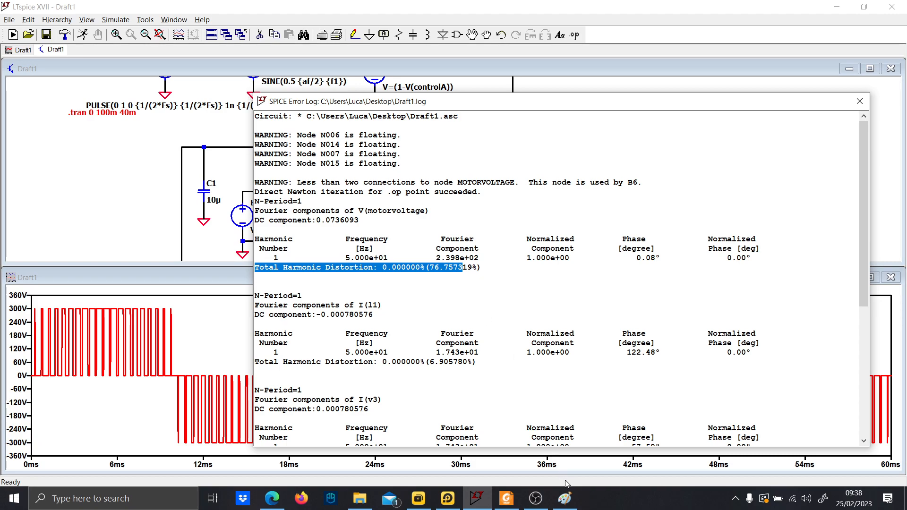
# Switch to Paint and sketch the THD formula, then review the THD definition on the inverter lecture PDF.
pyautogui.click(565, 498)
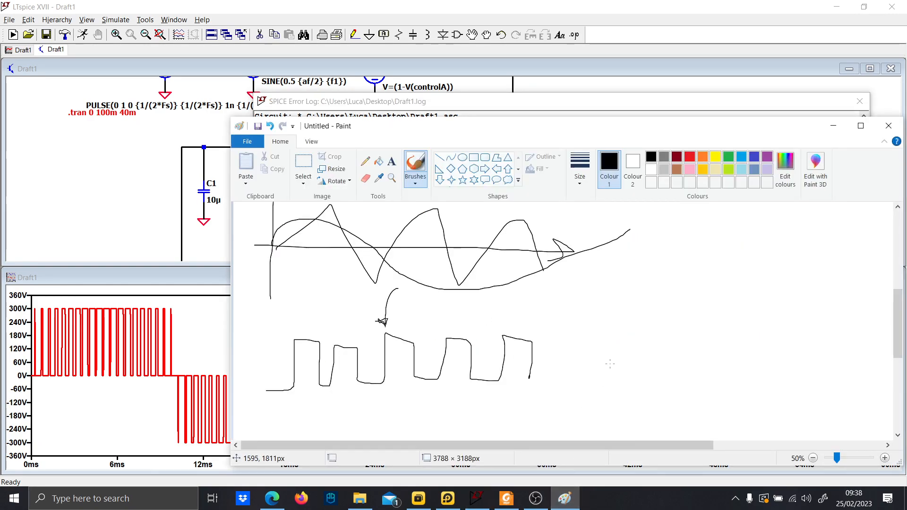
pyautogui.moveTo(607, 347)
pyautogui.mouseDown()
pyautogui.moveTo(626, 372)
pyautogui.moveTo(671, 302)
pyautogui.moveTo(726, 302)
pyautogui.mouseUp()
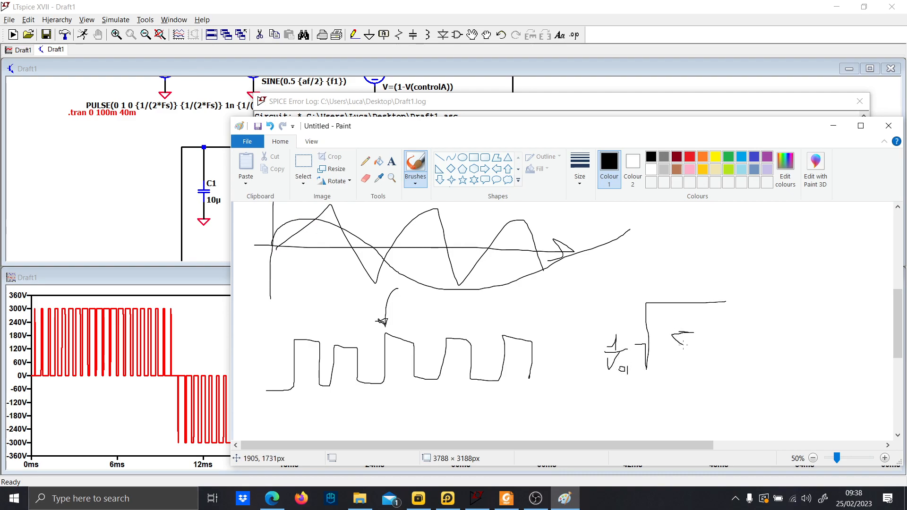
pyautogui.moveTo(683, 346); pyautogui.dragTo(704, 356)
pyautogui.moveTo(709, 324); pyautogui.dragTo(721, 325)
pyautogui.moveTo(678, 370); pyautogui.dragTo(687, 369)
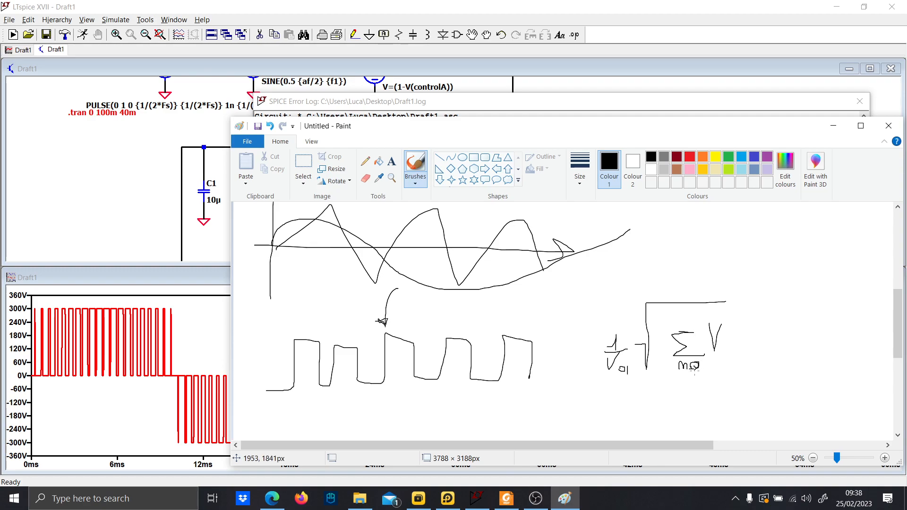
pyautogui.moveTo(683, 329)
pyautogui.mouseDown()
pyautogui.moveTo(689, 323)
pyautogui.moveTo(679, 328)
pyautogui.mouseUp()
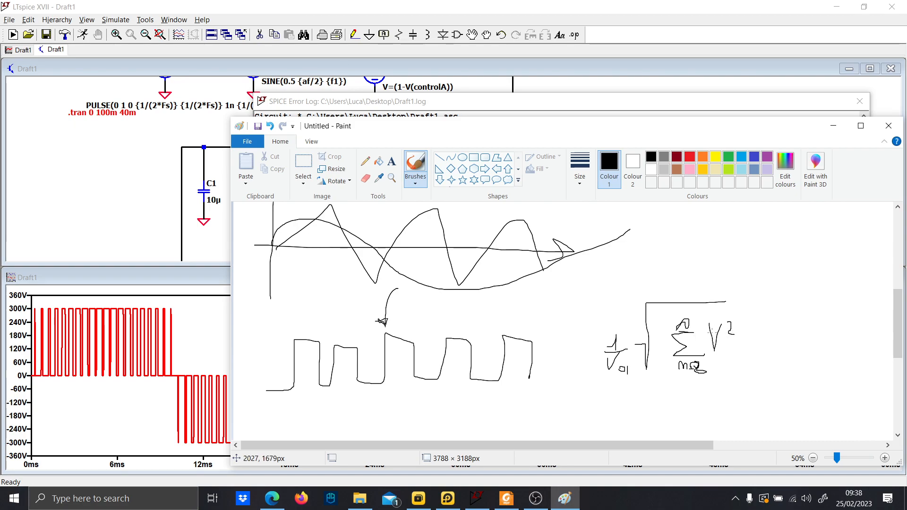
pyautogui.click(506, 499)
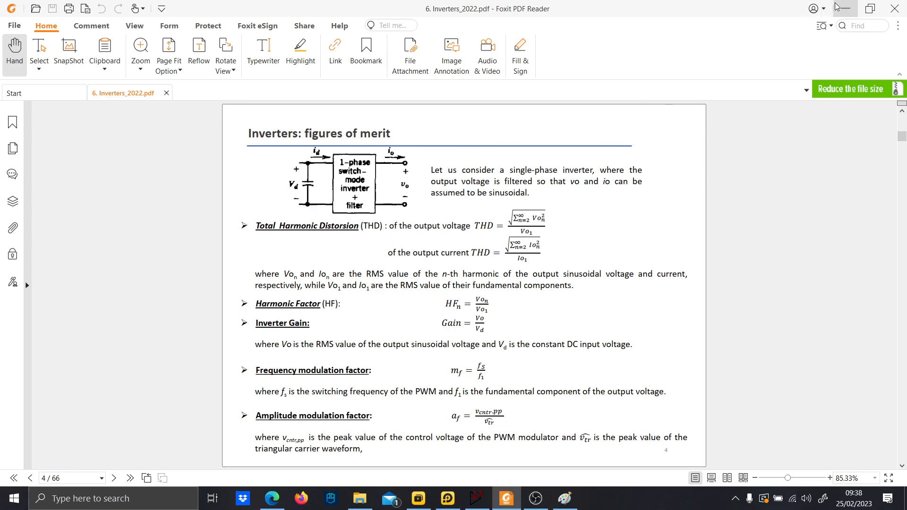
pyautogui.click(845, 9)
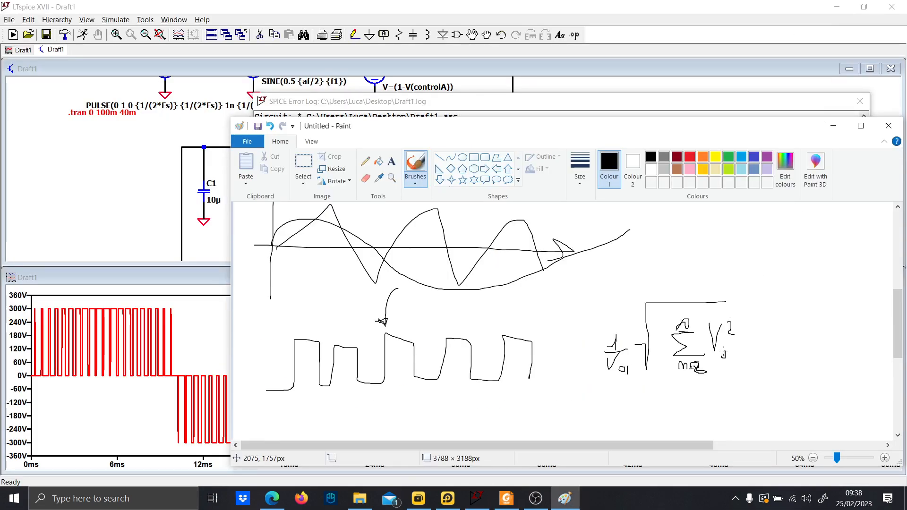
# Add a few more strokes to the THD formula sketch and leave Paint to return to the error log.
pyautogui.moveTo(728, 357); pyautogui.dragTo(736, 362)
pyautogui.moveTo(748, 284)
pyautogui.mouseDown()
pyautogui.moveTo(588, 385)
pyautogui.moveTo(738, 258)
pyautogui.mouseUp()
pyautogui.click(833, 125)
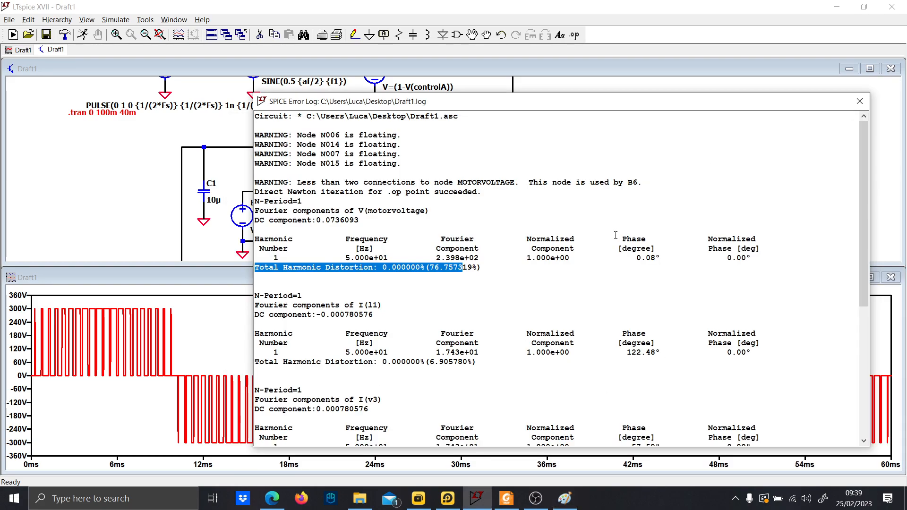
# Scroll through the Fourier results for I(L1) and I(V3), then close the error log.
pyautogui.scroll(-2, 458, 241)
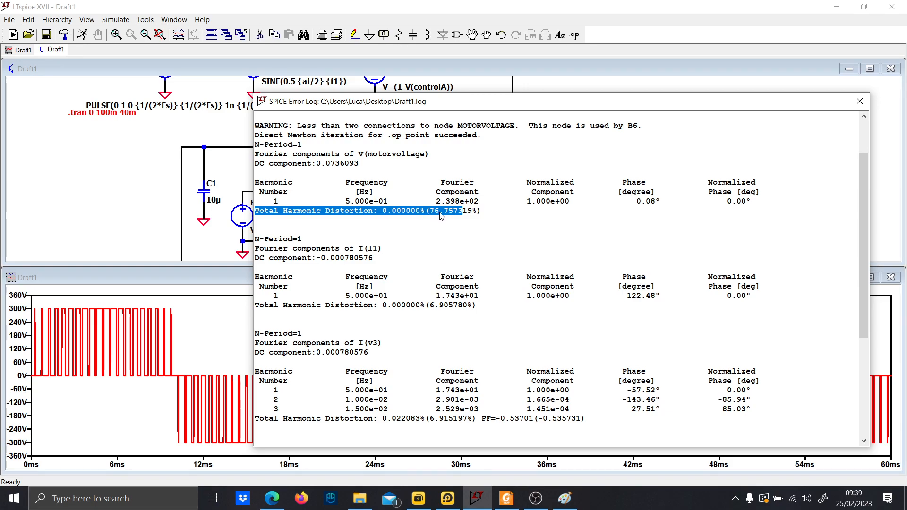
pyautogui.click(860, 101)
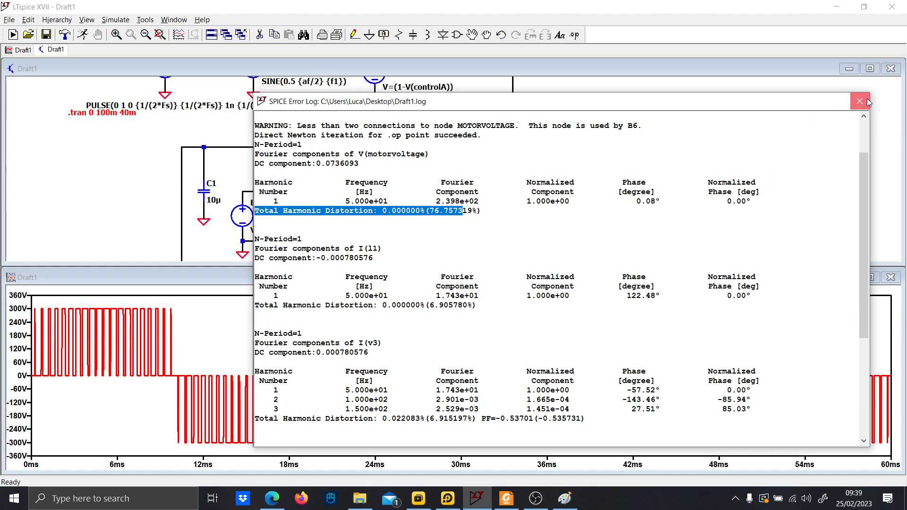
# Plot the currents through the leg A switches S1 and S2 together in the waveform window.
pyautogui.scroll(-1, 542, 203)
pyautogui.moveTo(539, 204); pyautogui.dragTo(490, 117)
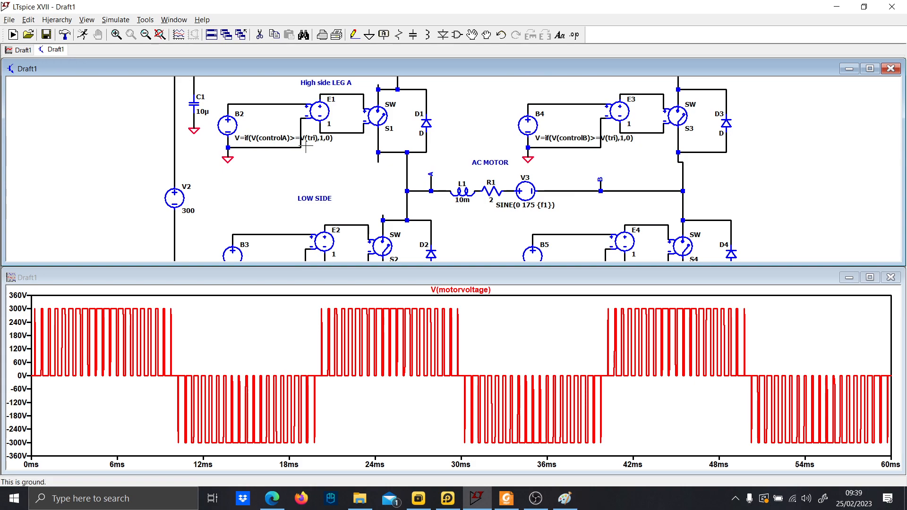
pyautogui.scroll(-1, 237, 154)
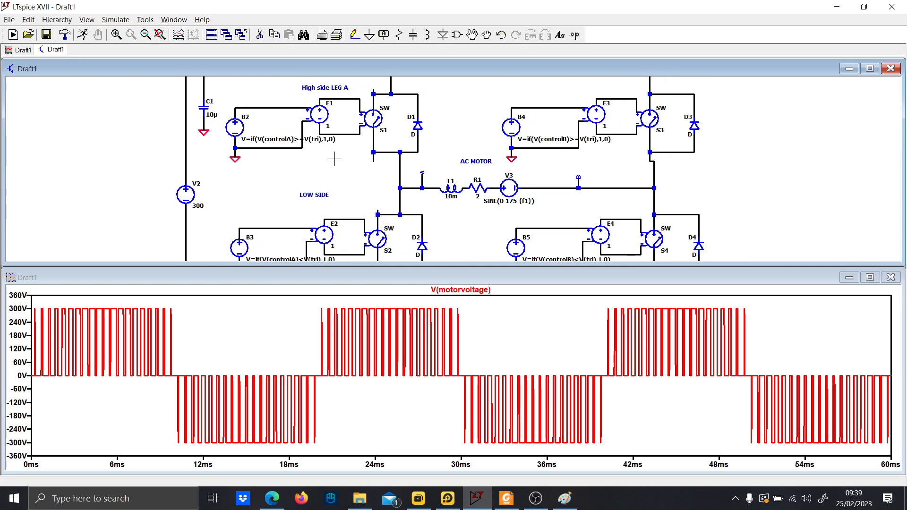
pyautogui.click(379, 116)
pyautogui.moveTo(390, 182); pyautogui.dragTo(383, 123)
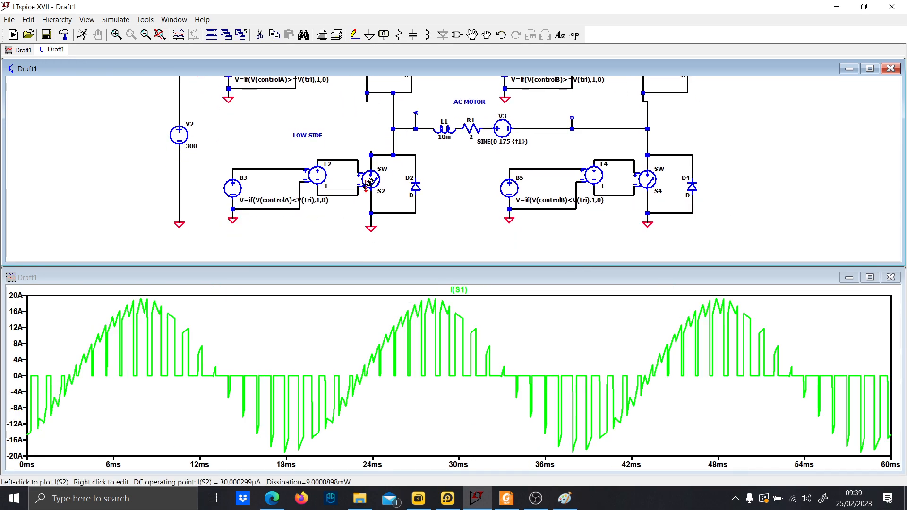
pyautogui.click(371, 182)
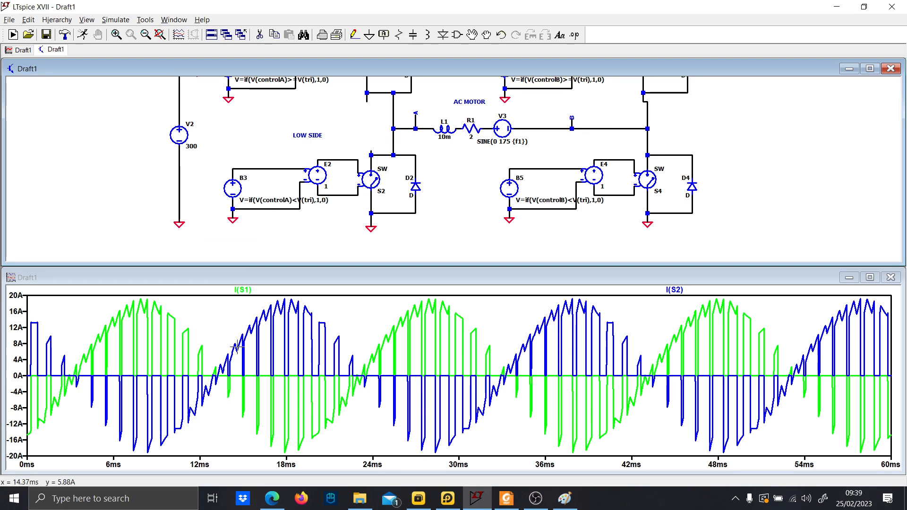
# Plot the currents through the leg B switches S4 and S3 together.
pyautogui.moveTo(483, 229); pyautogui.dragTo(407, 214)
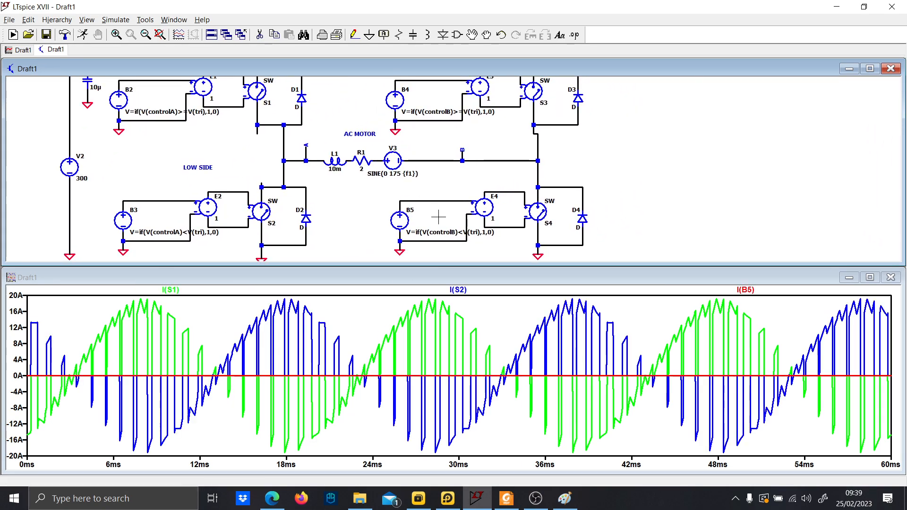
pyautogui.click(549, 210)
pyautogui.moveTo(567, 126); pyautogui.dragTo(558, 196)
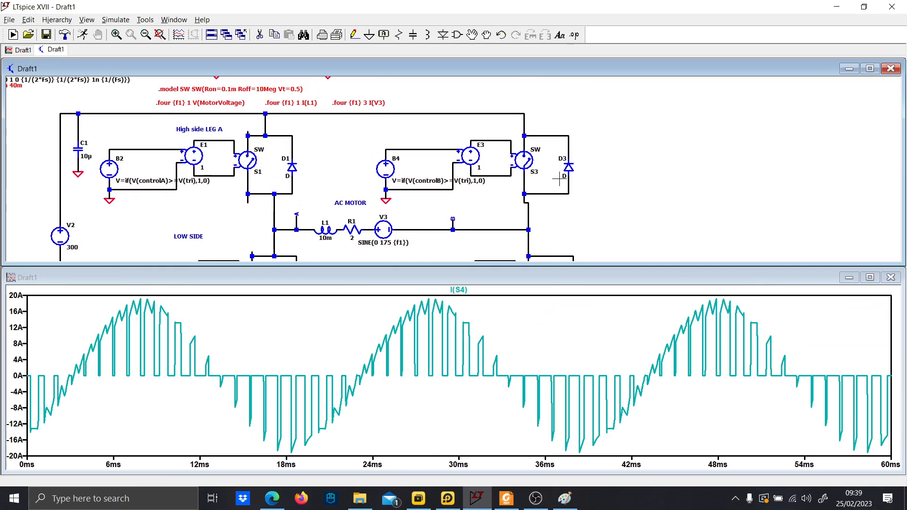
pyautogui.click(527, 158)
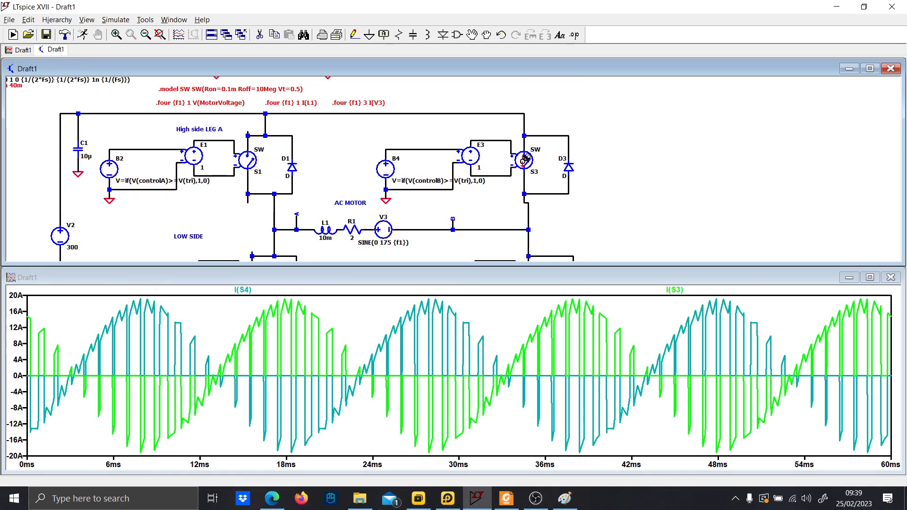
# Plot the differential output voltage between nodes A and B together with the motor current I(V3).
pyautogui.moveTo(452, 210); pyautogui.dragTo(458, 182)
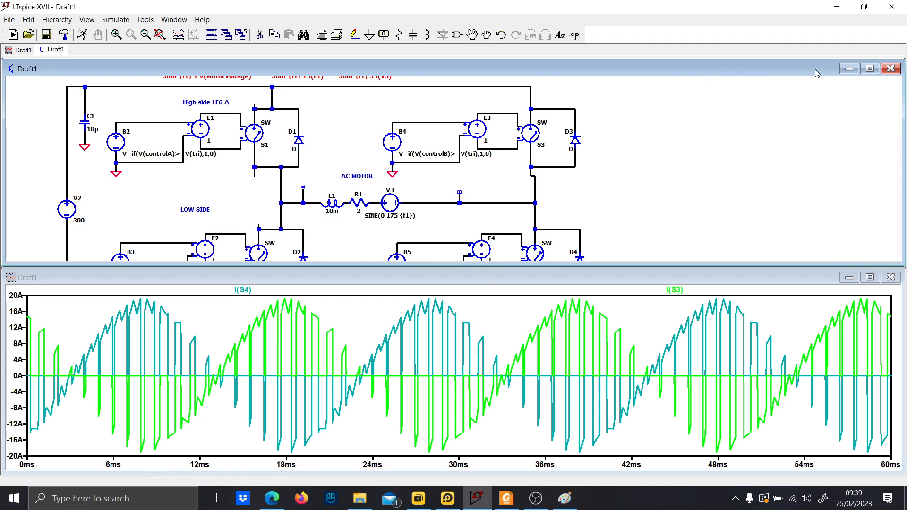
pyautogui.scroll(-1, 389, 201)
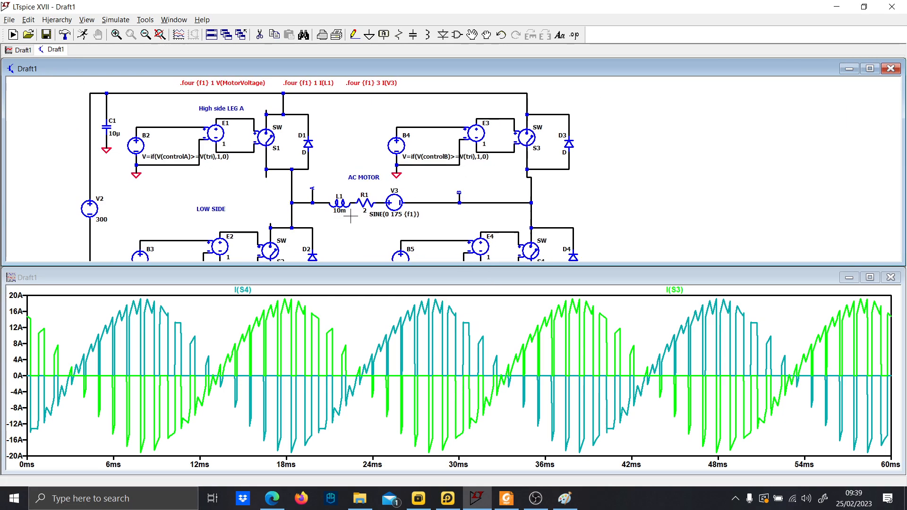
pyautogui.moveTo(348, 214); pyautogui.dragTo(527, 180)
pyautogui.moveTo(383, 181); pyautogui.dragTo(528, 182)
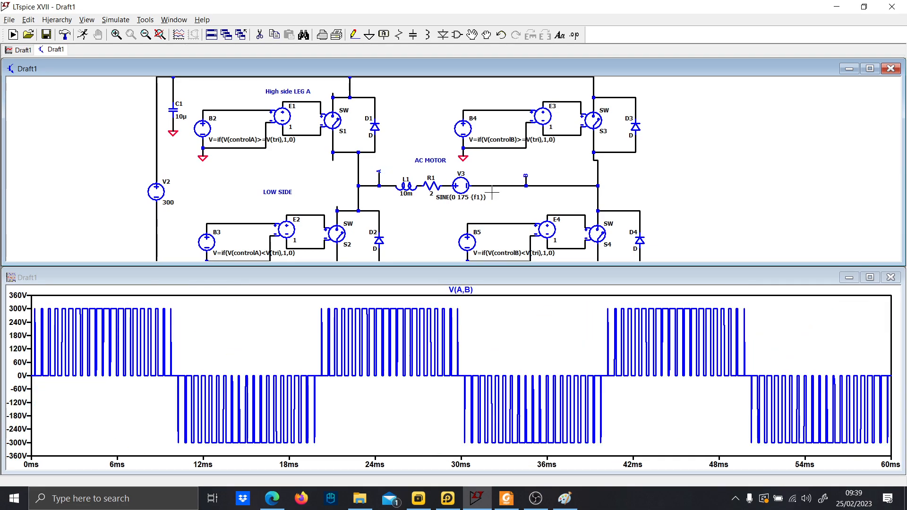
pyautogui.click(460, 182)
# Maximize the waveform window and zoom in on the first two cycles, 0 to 40 ms.
pyautogui.click(870, 277)
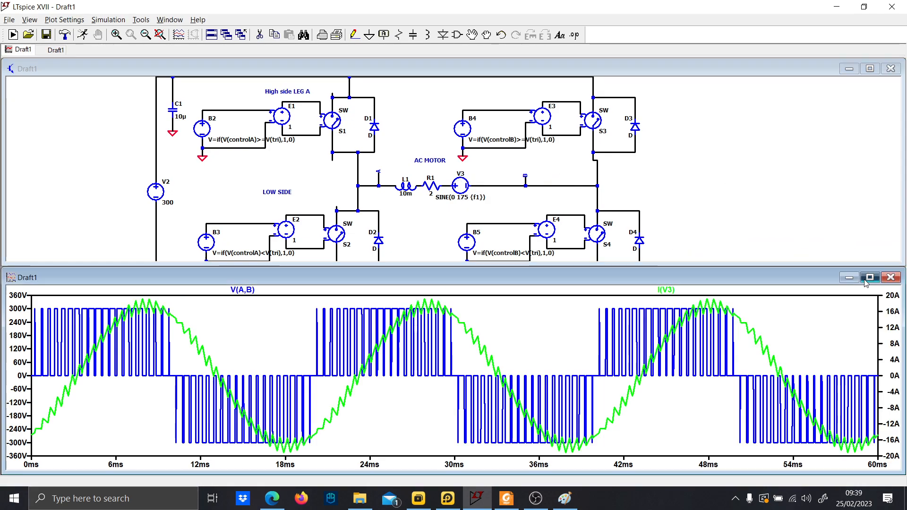
pyautogui.moveTo(584, 452); pyautogui.dragTo(13, 69)
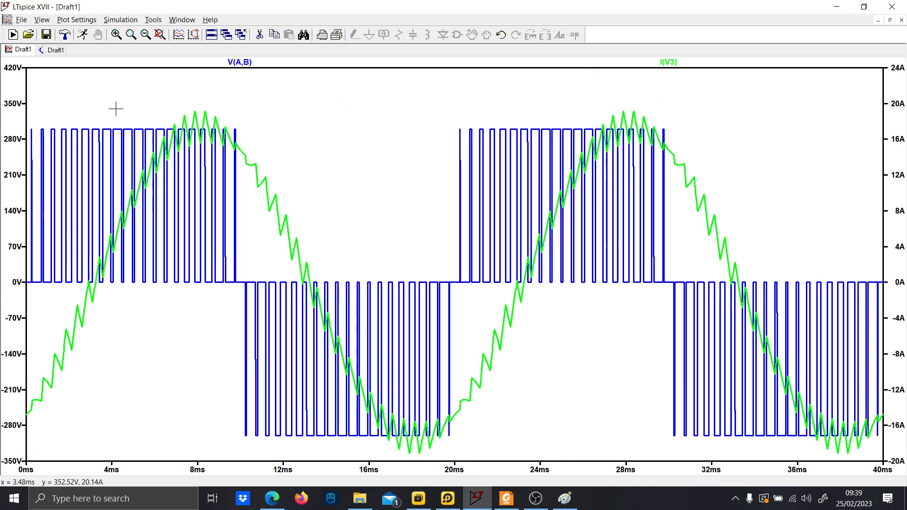
pyautogui.moveTo(852, 460); pyautogui.dragTo(30, 73)
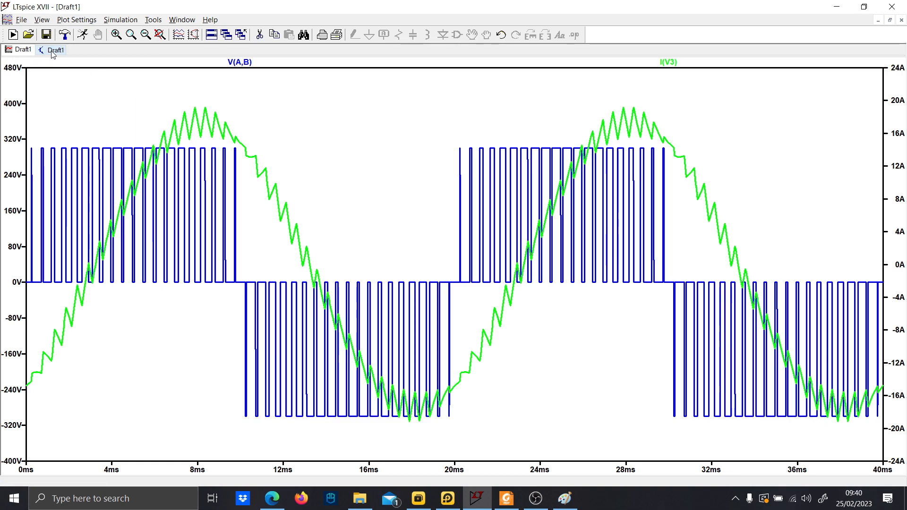
# Switch back to the schematic view of the inverter.
pyautogui.click(52, 52)
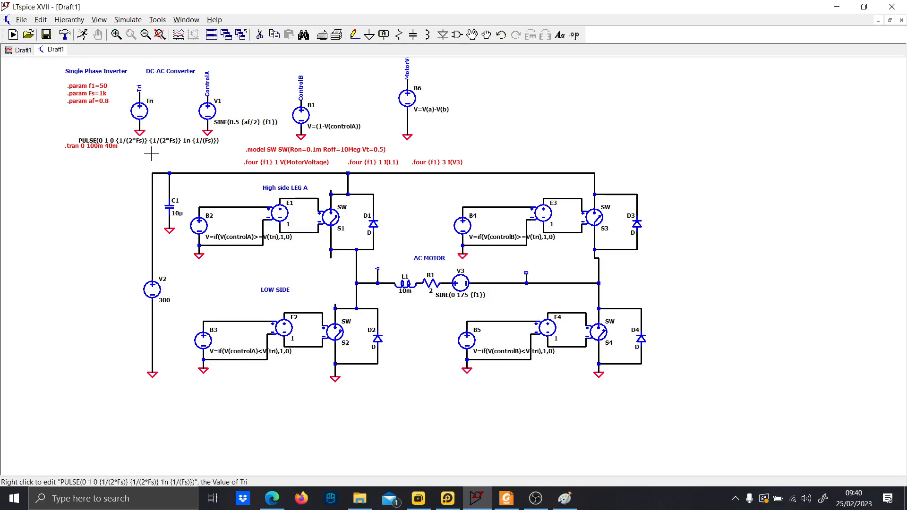
pyautogui.scroll(-2, 179, 199)
pyautogui.scroll(3, 205, 241)
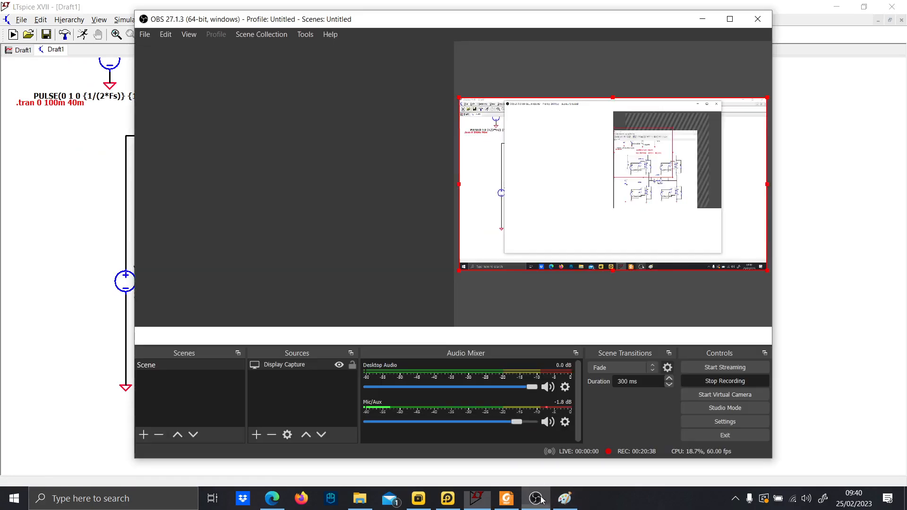